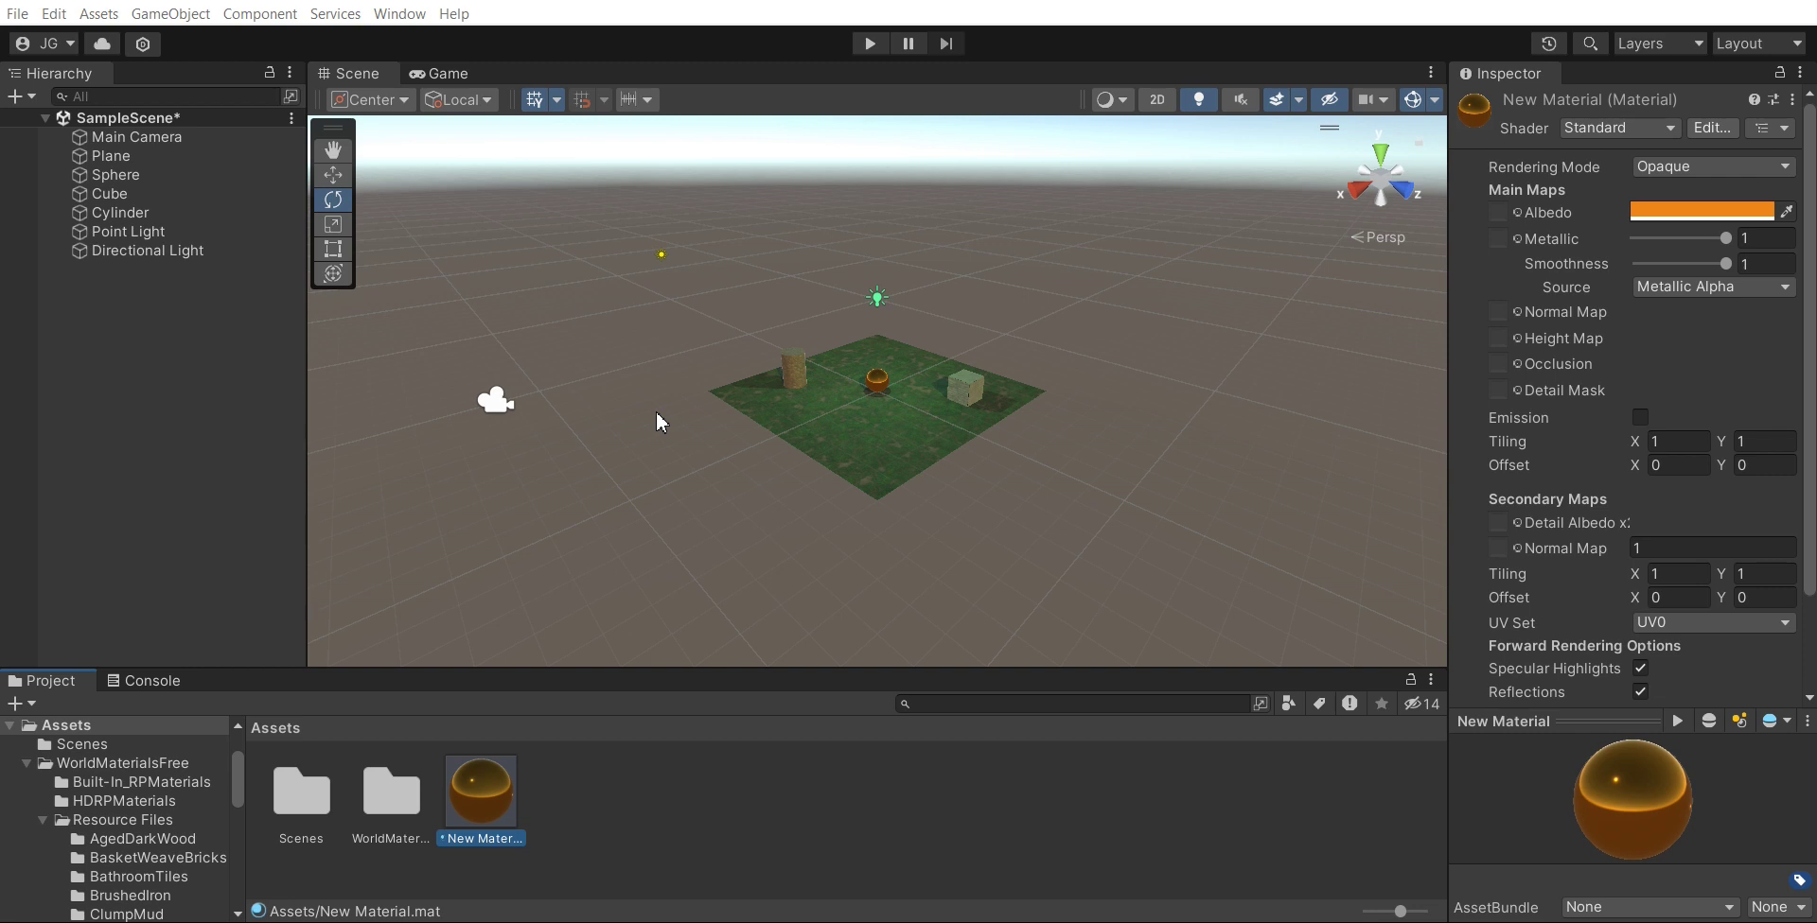
Step: Examine the properties of the plane, sphere, cube, cylinder, point light and directional light in the scene
{"action": "scroll", "coordinate": [884, 452], "scroll_direction": "up", "scroll_amount": 4}
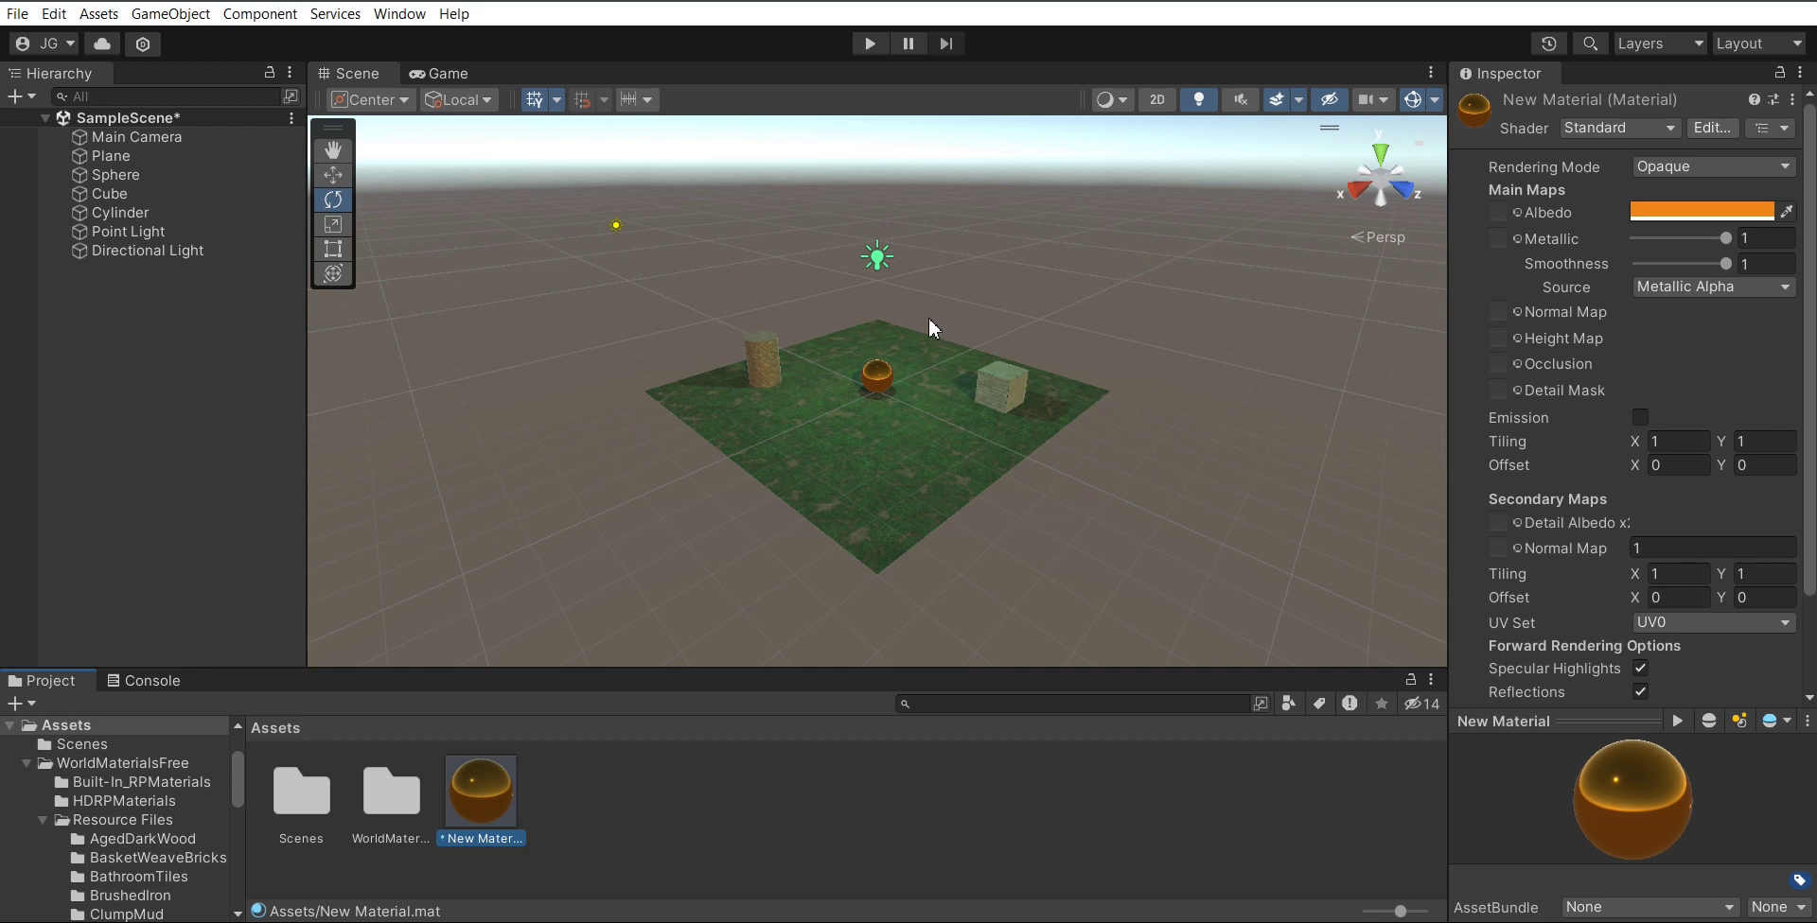
{"action": "left_click", "coordinate": [109, 157]}
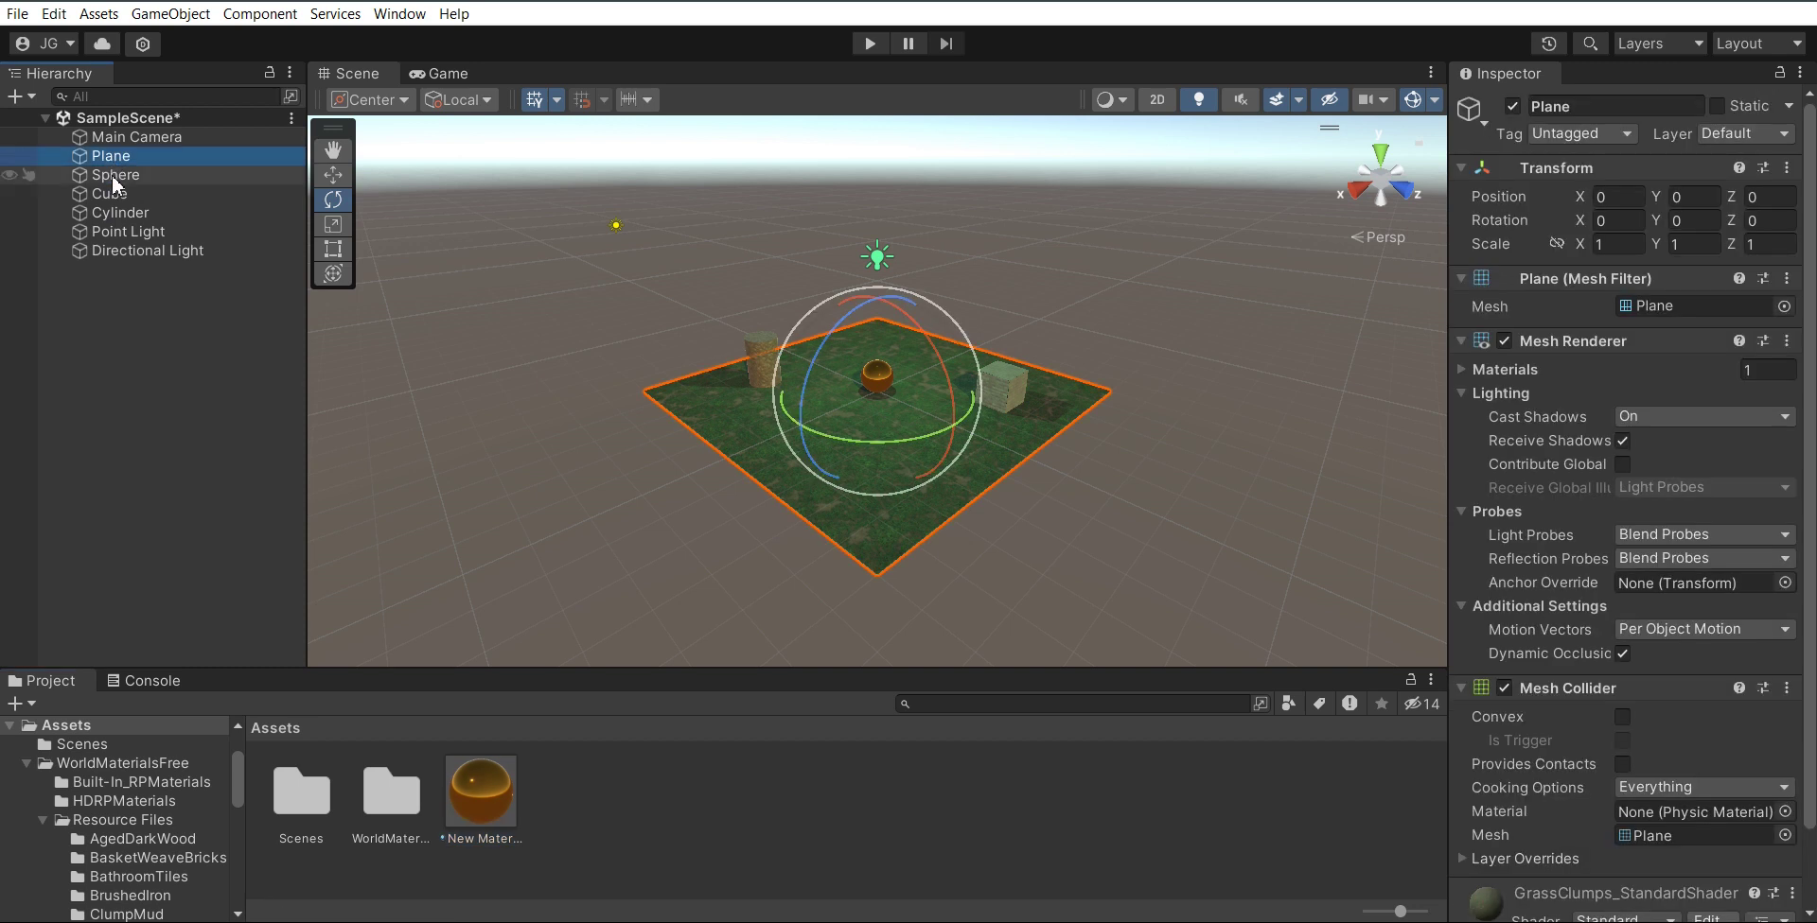
{"action": "left_click", "coordinate": [112, 174]}
{"action": "left_click", "coordinate": [112, 191]}
{"action": "left_click", "coordinate": [112, 210]}
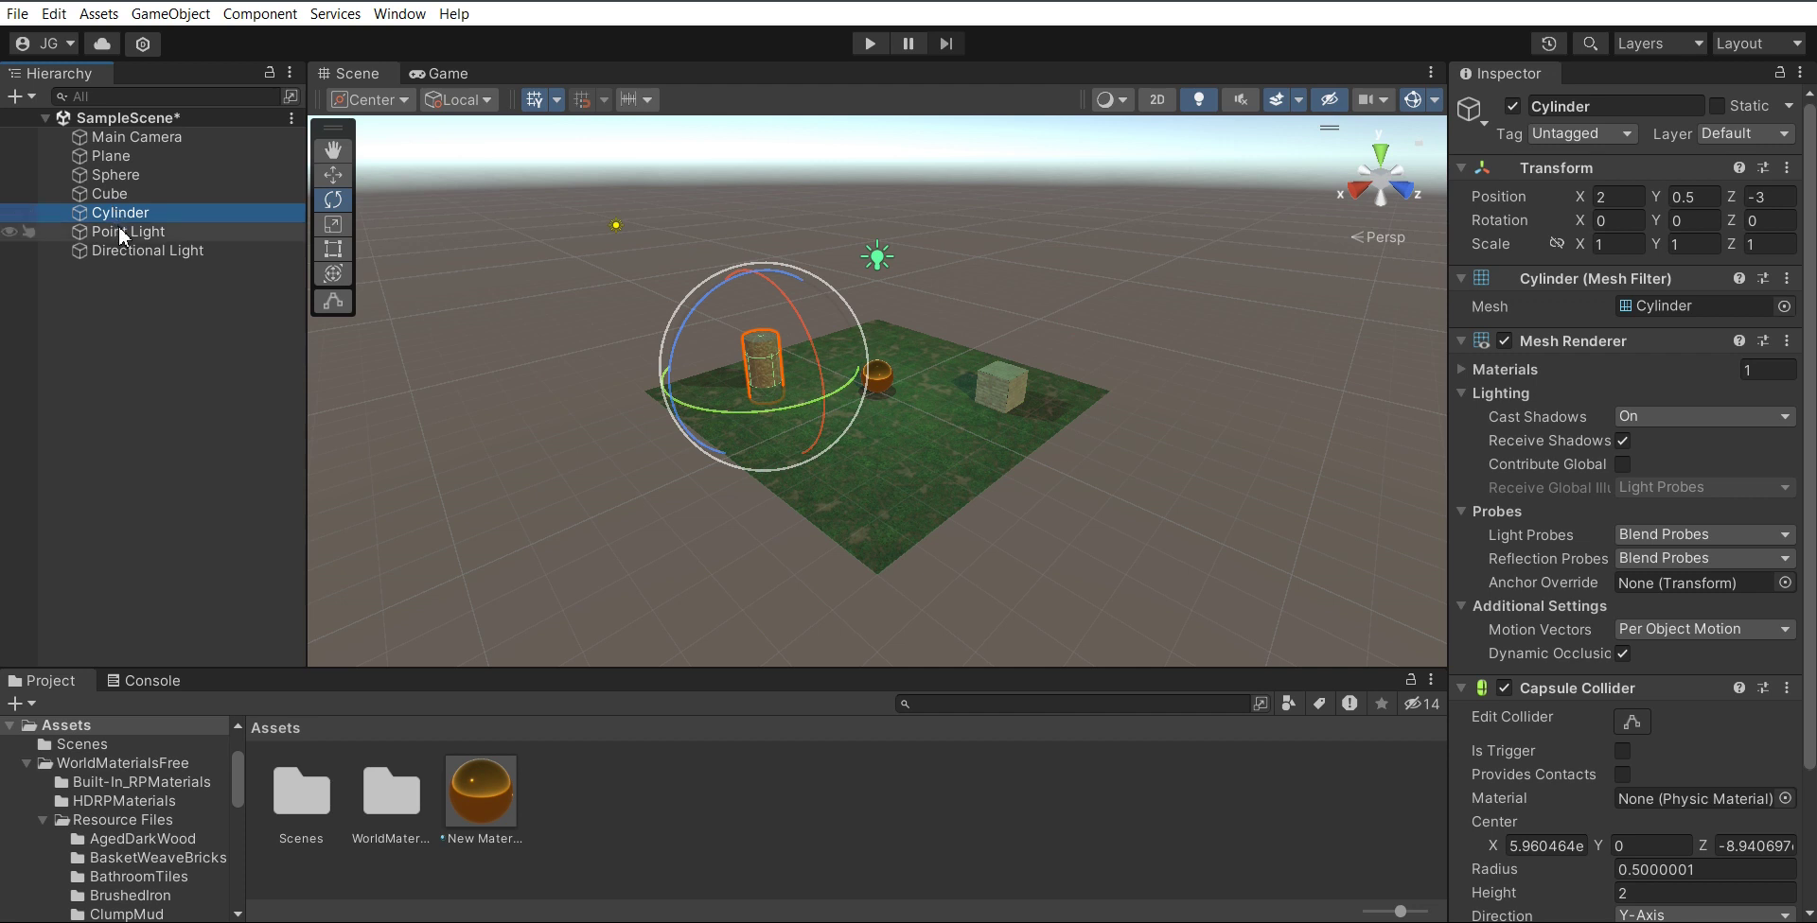
{"action": "left_click", "coordinate": [118, 226]}
{"action": "left_click", "coordinate": [122, 252]}
{"action": "left_click", "coordinate": [127, 233]}
{"action": "key", "text": "Down"}
{"action": "left_click", "coordinate": [127, 230]}
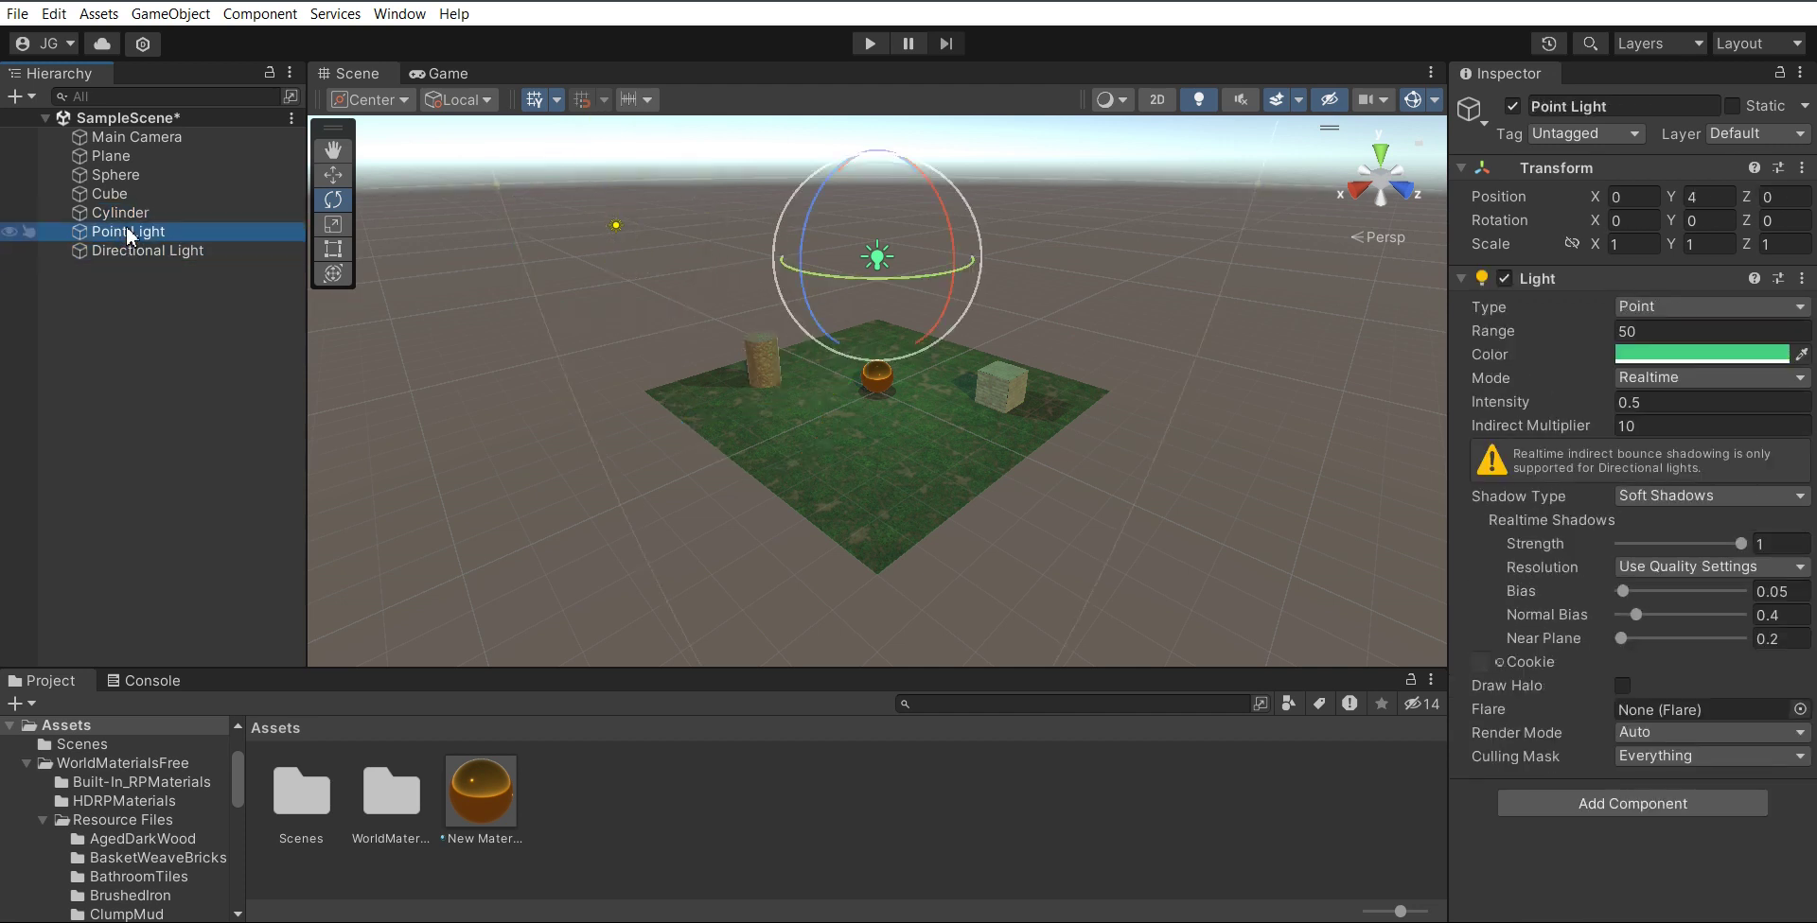
Step: Change the albedo colour of New Material to bright red by sampling it with the colour picker
{"action": "left_click", "coordinate": [505, 803]}
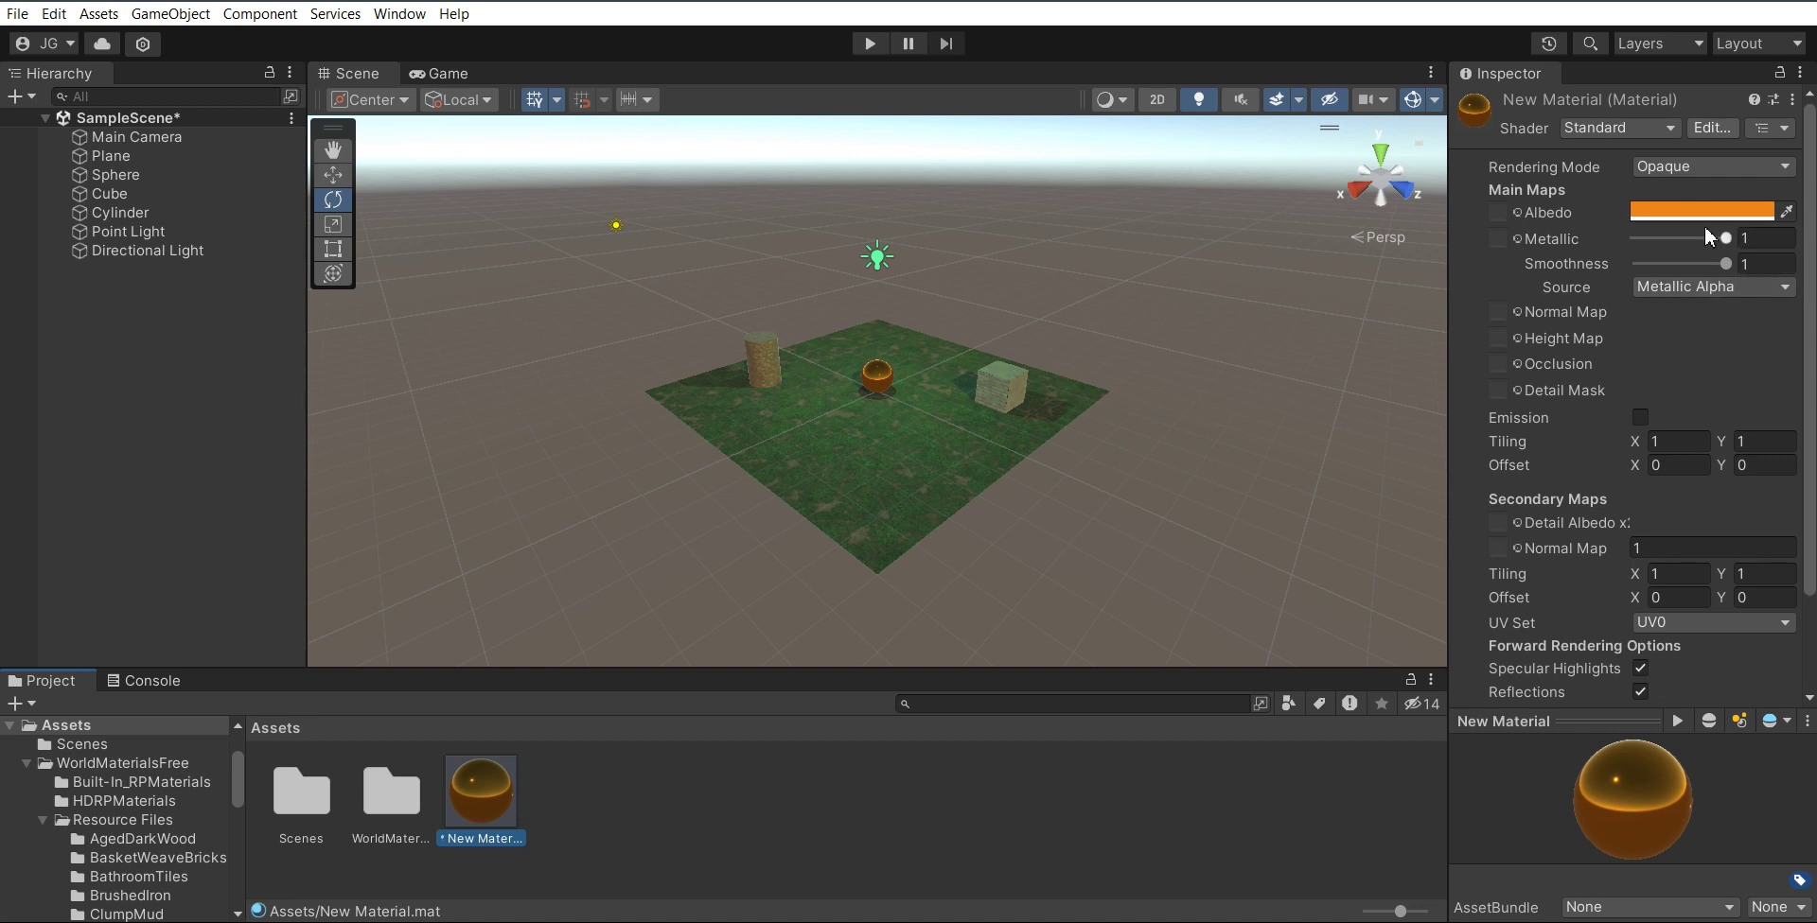
{"action": "left_click", "coordinate": [1787, 213]}
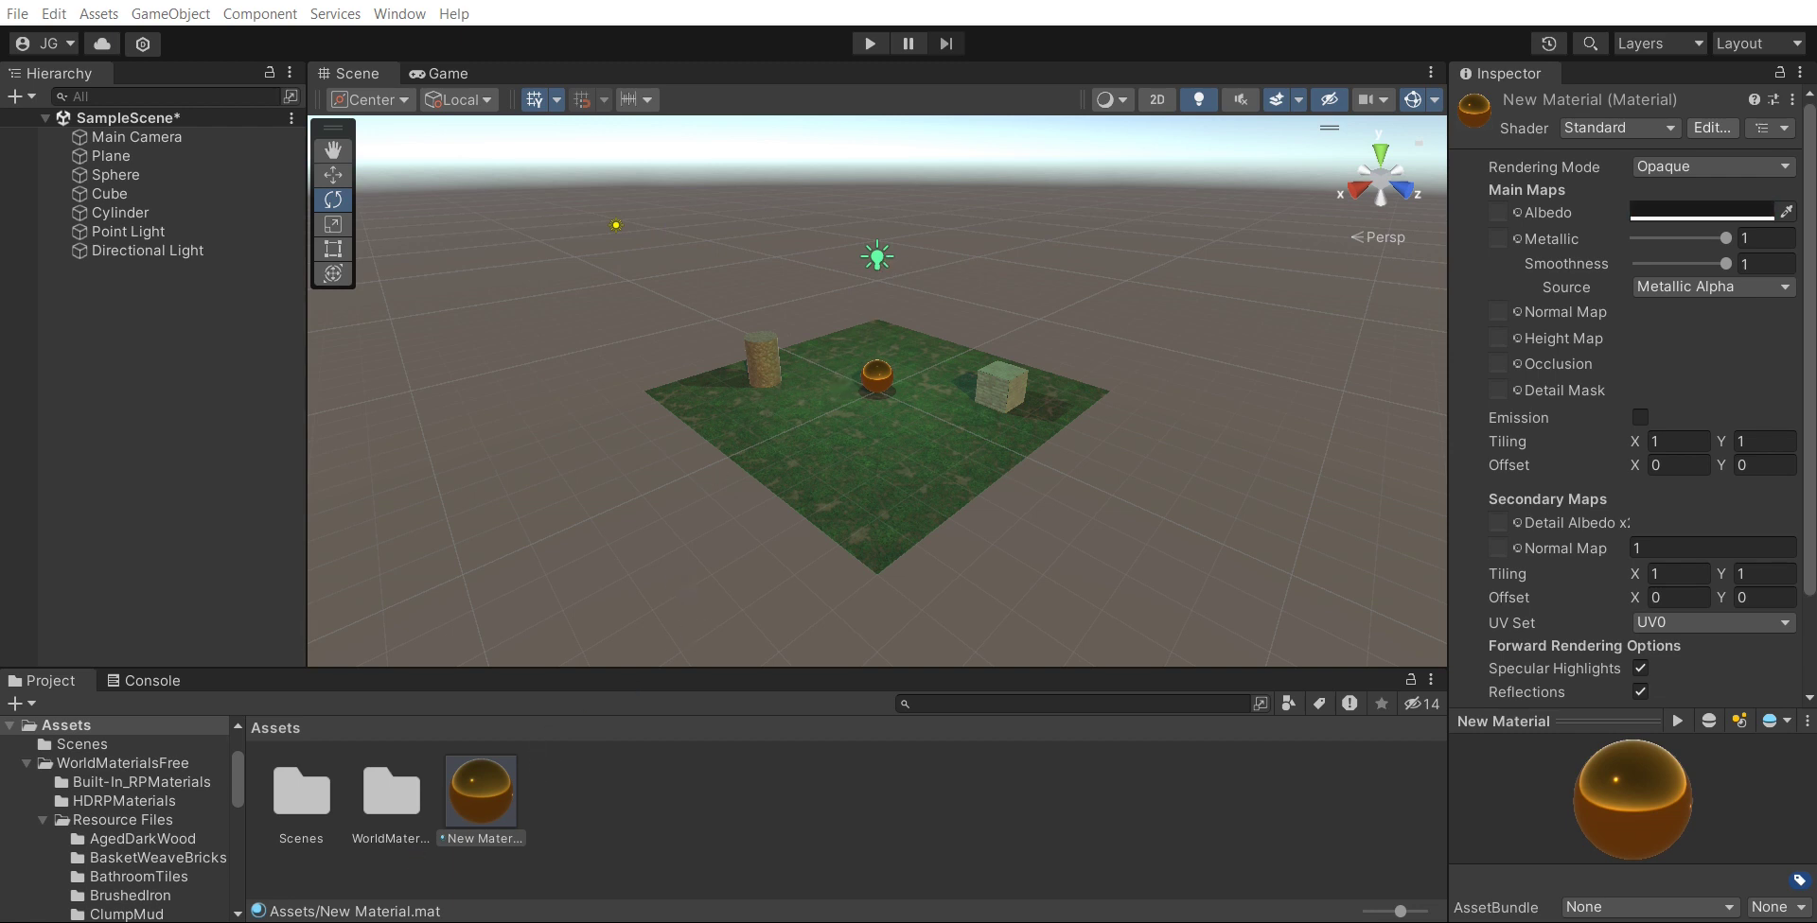
{"action": "left_click", "coordinate": [456, 921]}
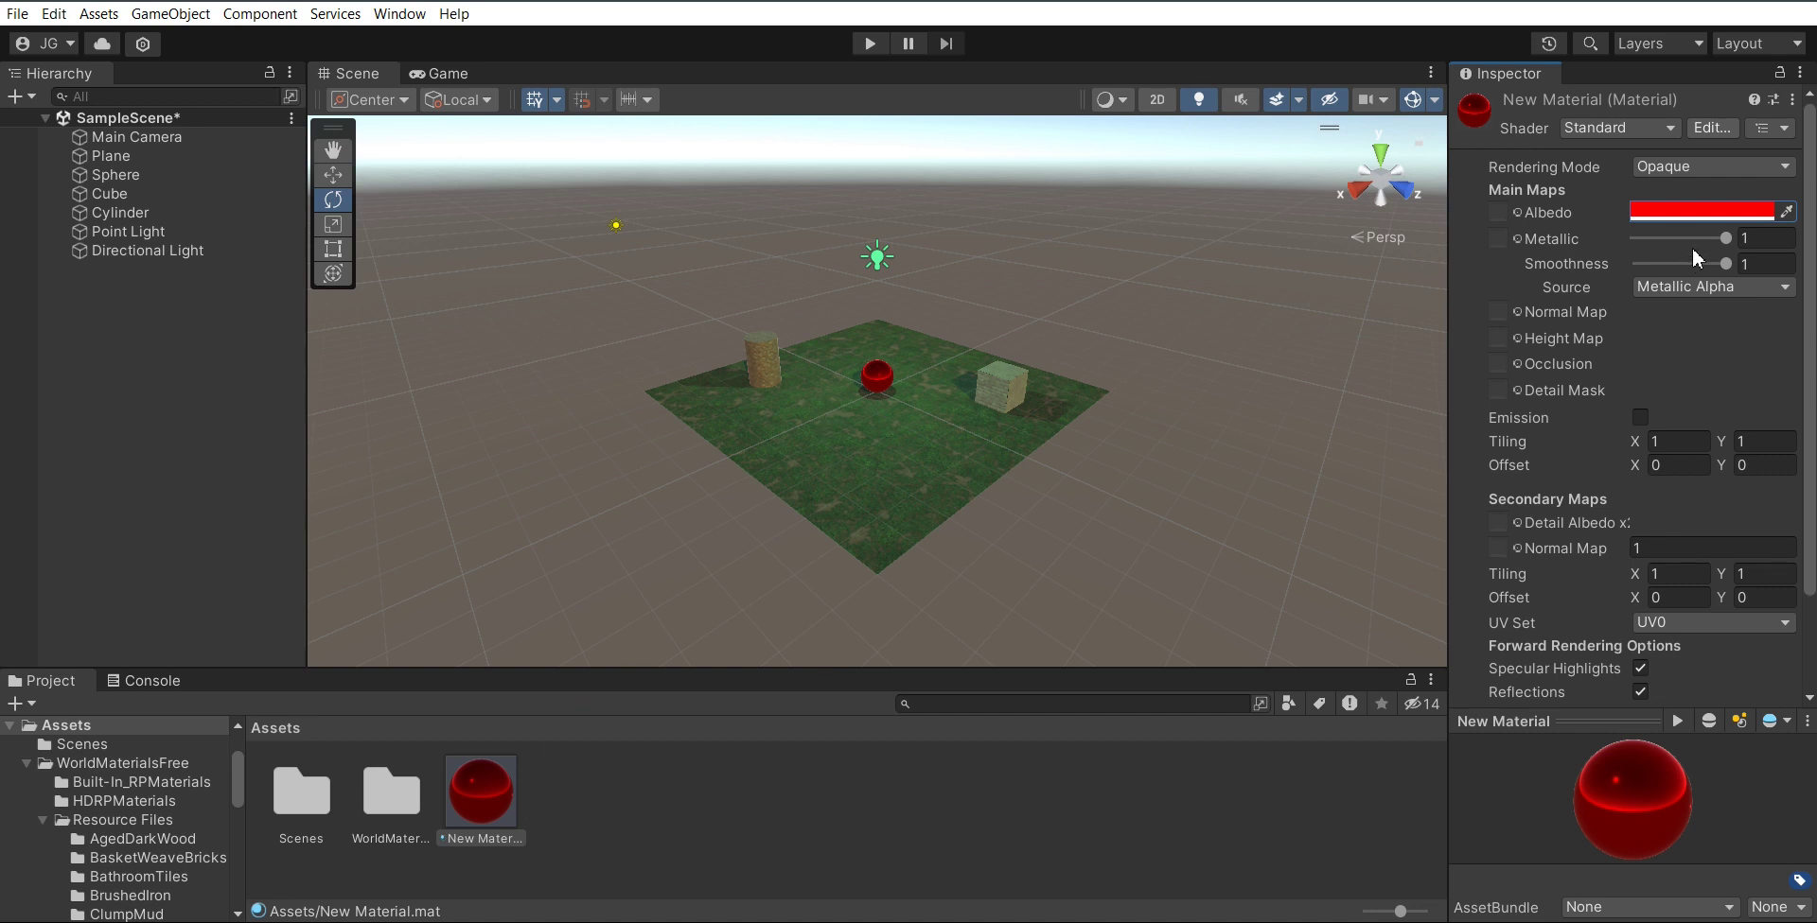
Step: Set New Material's Metallic value to 0.8 and its Smoothness to 0.9
{"action": "left_click_drag", "start_coordinate": [1725, 244], "coordinate": [1663, 320]}
{"action": "left_click", "coordinate": [1765, 238]}
{"action": "key", "text": "BackSpace"}
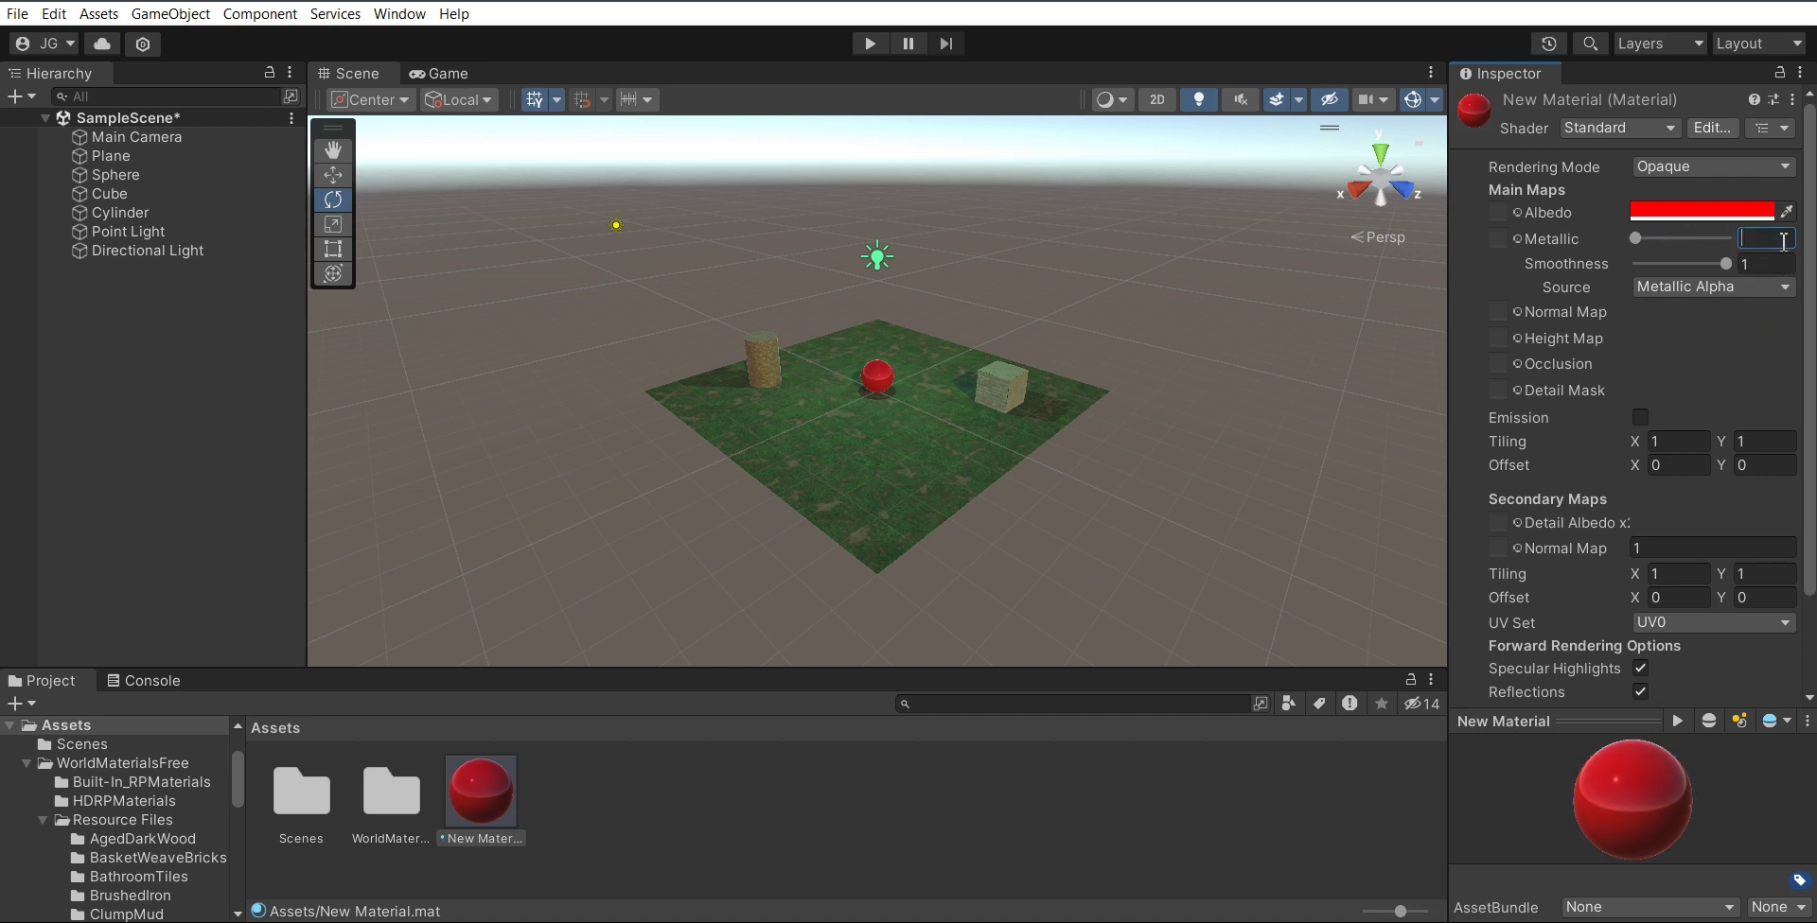
{"action": "type", "text": "0.8"}
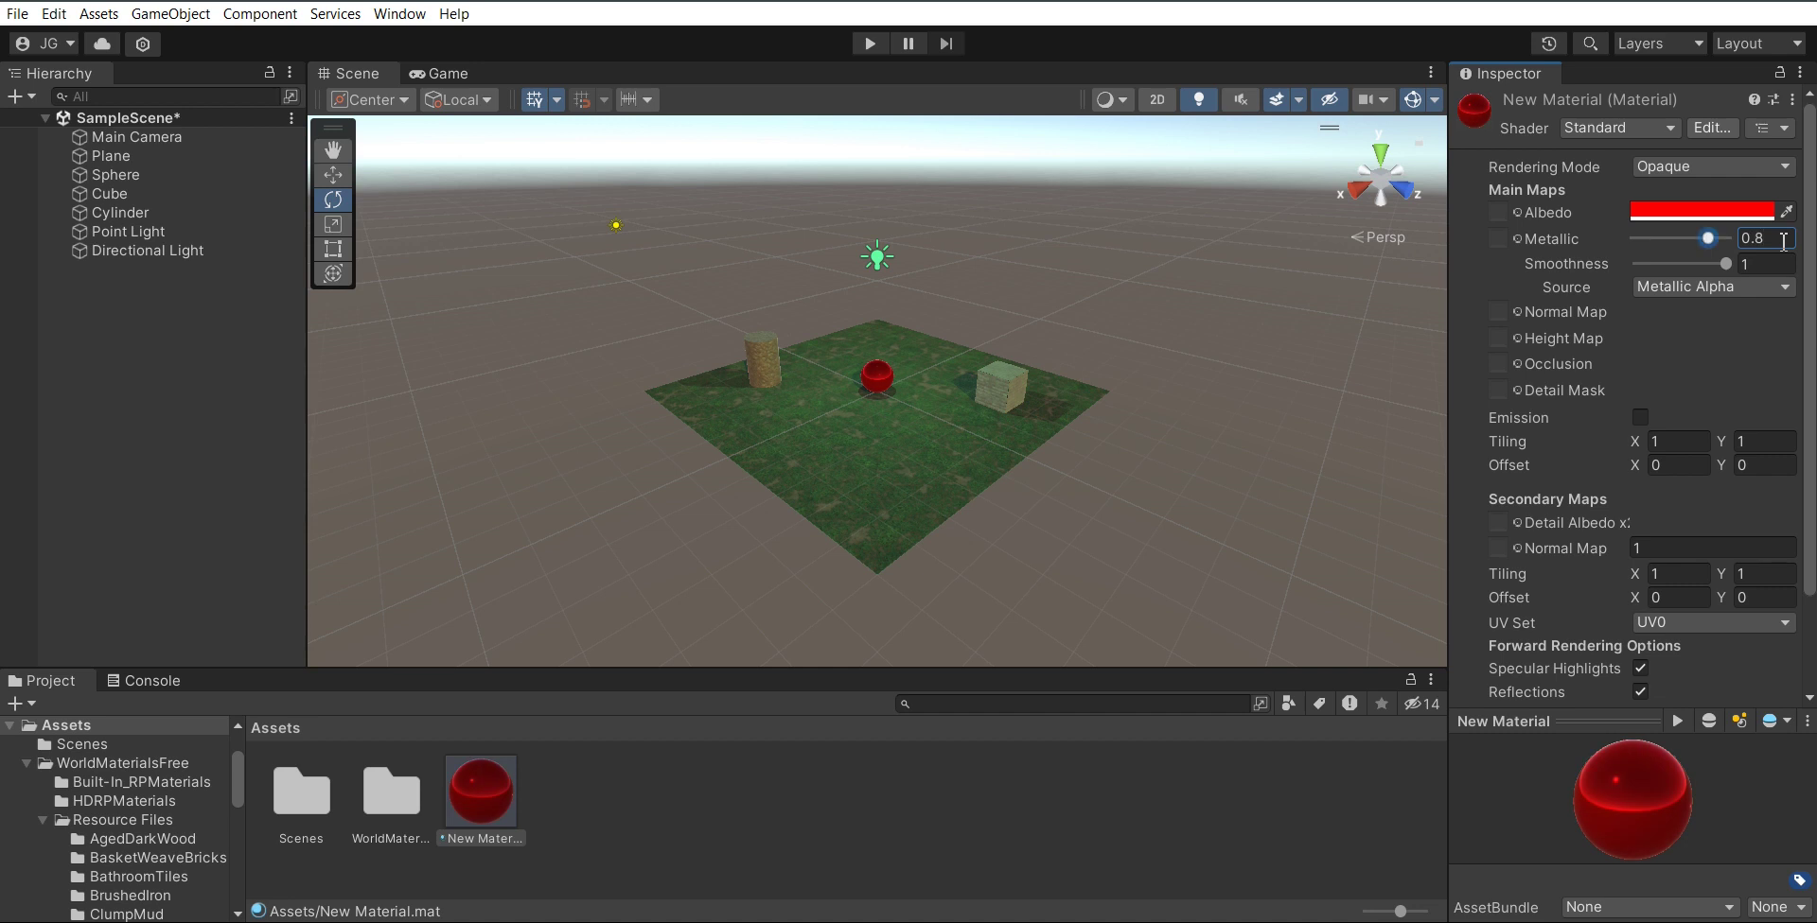
{"action": "left_click", "coordinate": [1765, 264]}
{"action": "key", "text": "BackSpace"}
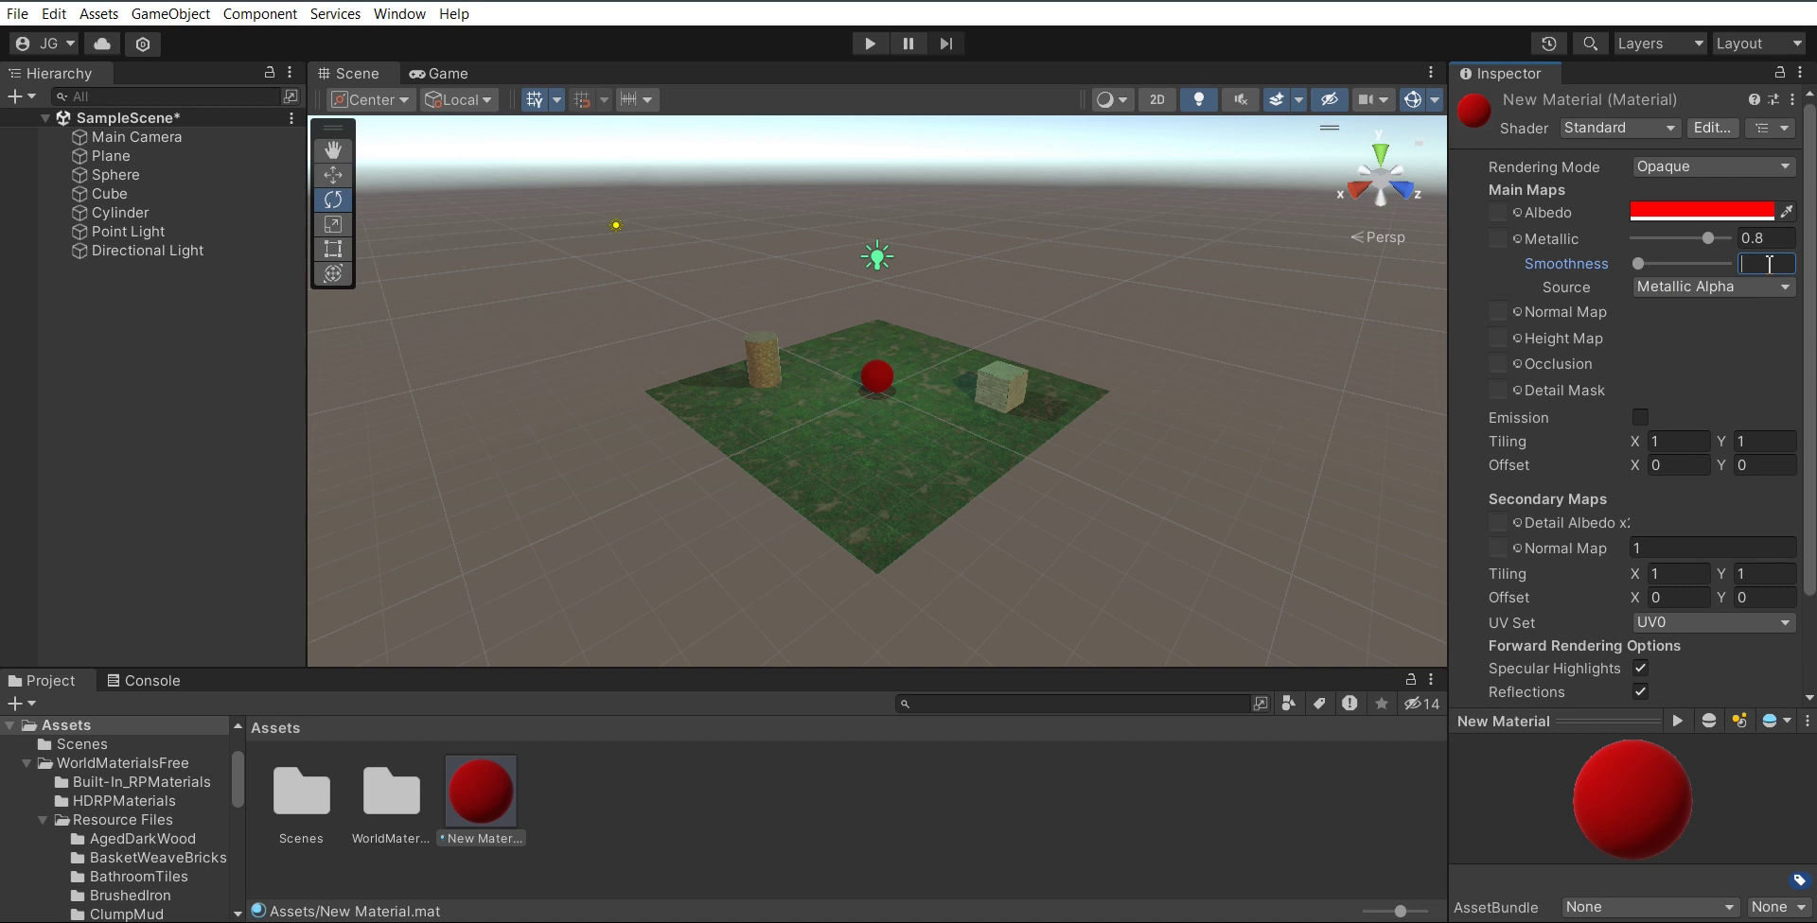
{"action": "type", "text": "0.9"}
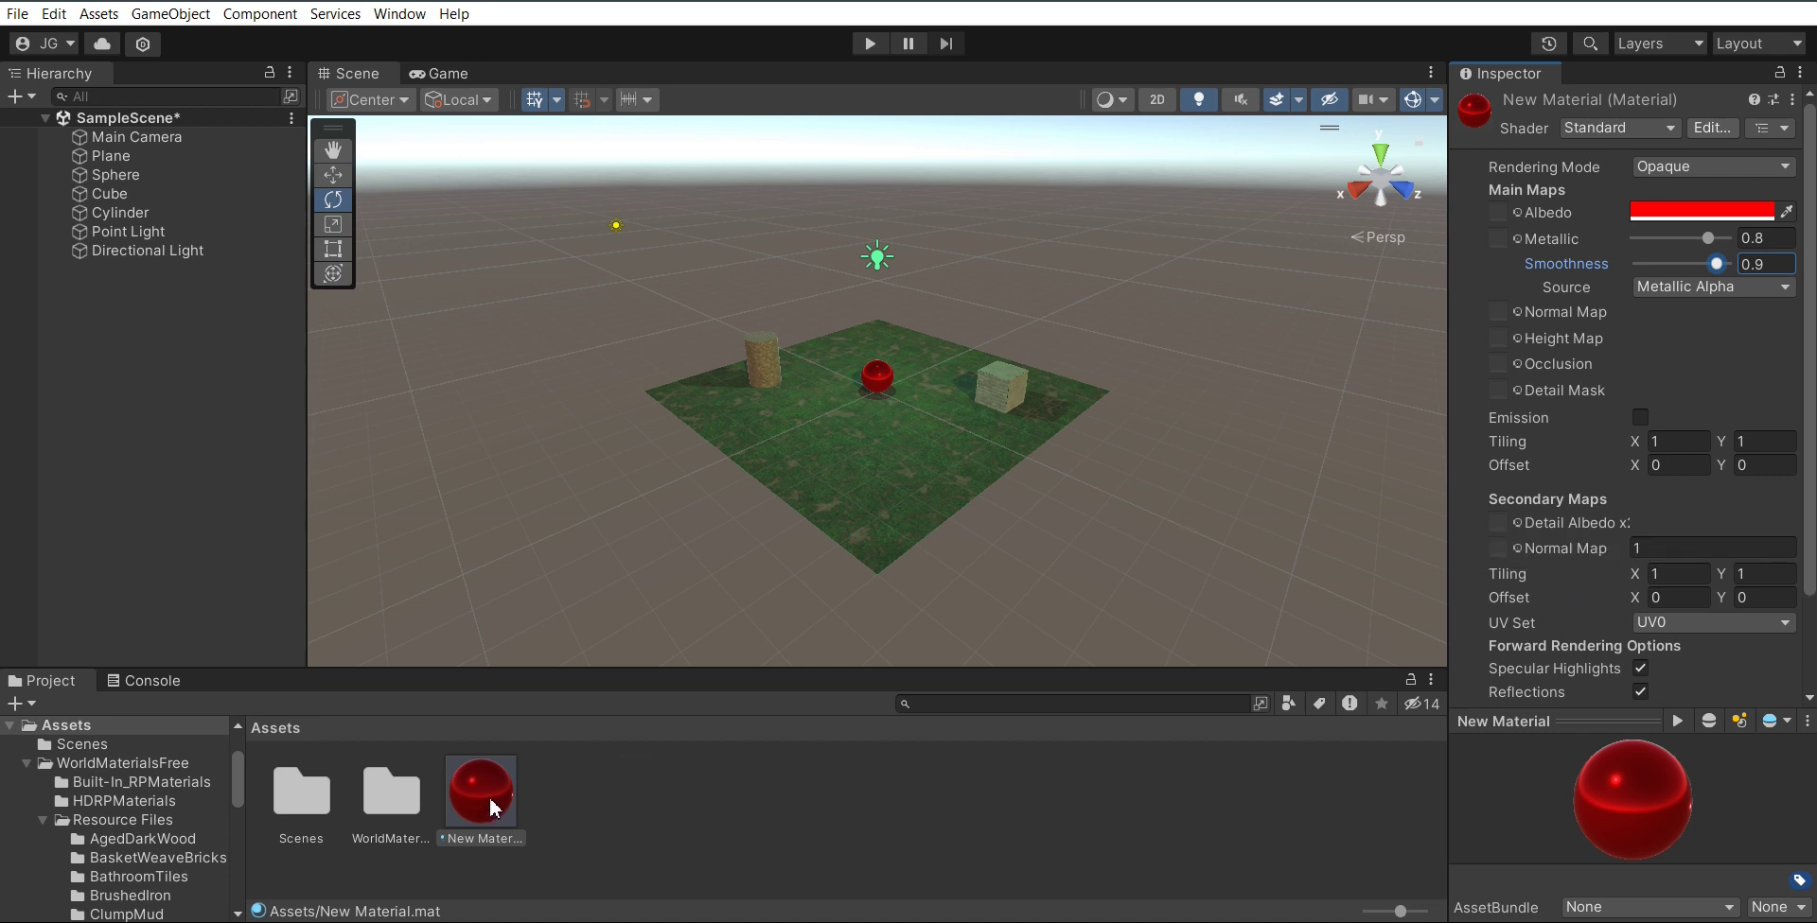
Step: Apply the red New Material to the sphere and check it in the Game view
{"action": "left_click_drag", "start_coordinate": [496, 806], "coordinate": [877, 374]}
{"action": "left_click_drag", "start_coordinate": [763, 355], "coordinate": [508, 791]}
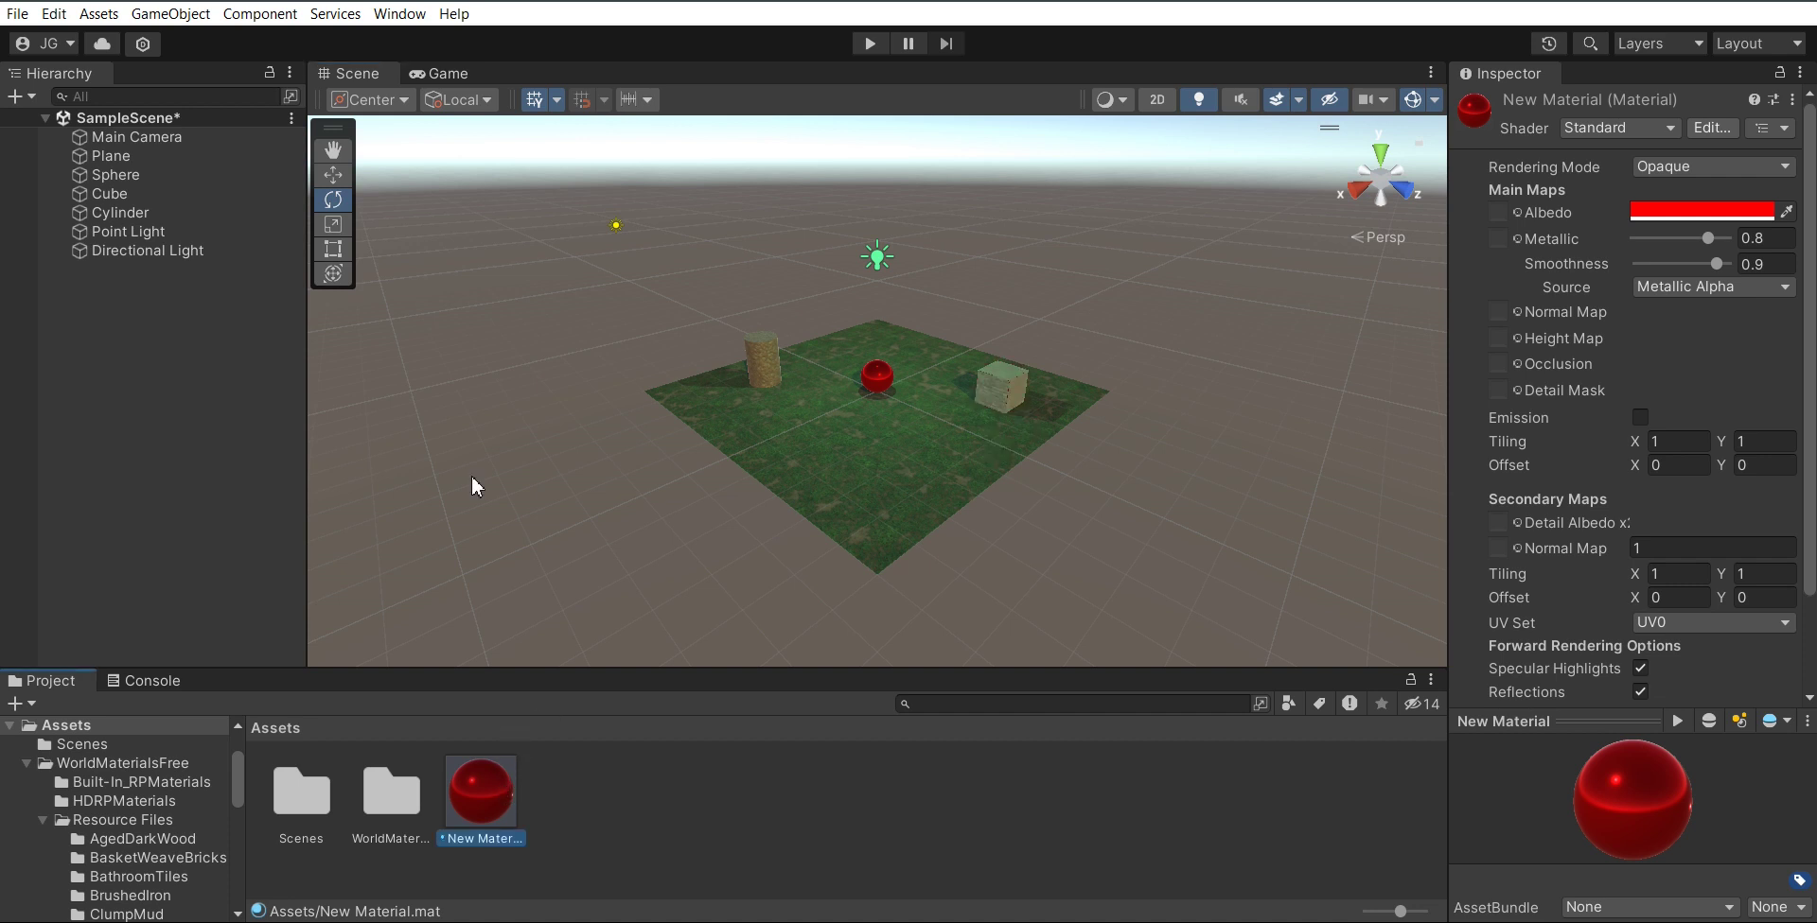
{"action": "left_click", "coordinate": [466, 84]}
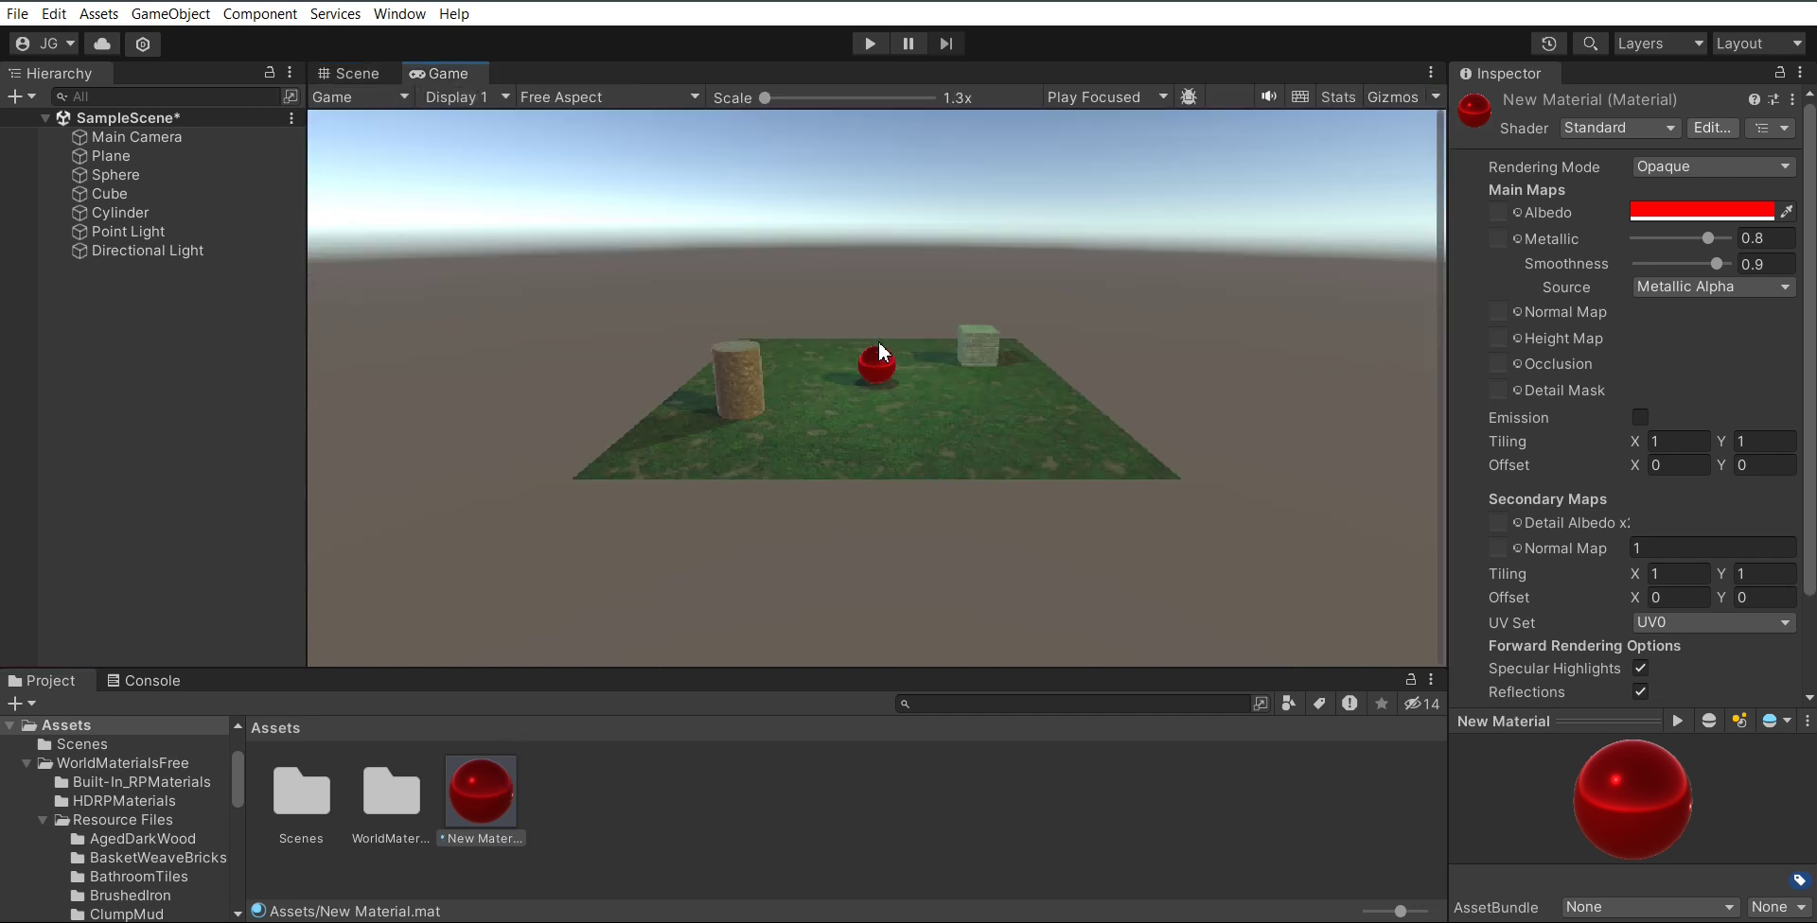
{"action": "left_click", "coordinate": [358, 79]}
Step: Set the Main Camera's X position to 8, closer to the plane
{"action": "left_click", "coordinate": [189, 138]}
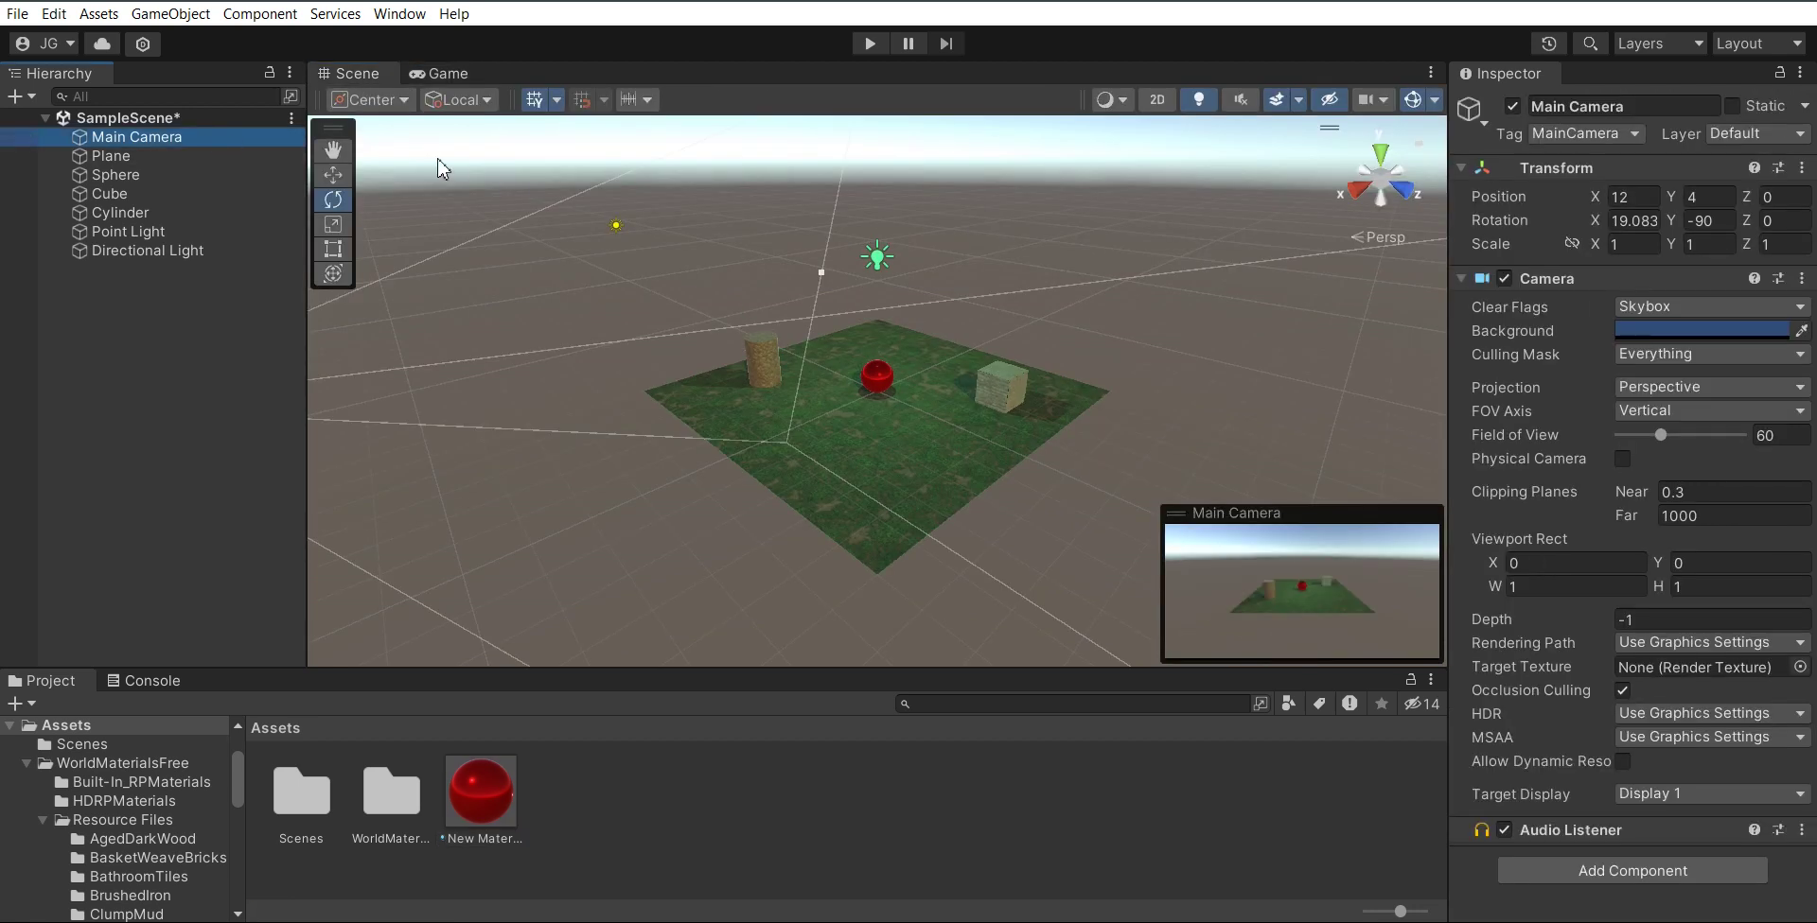
{"action": "left_click", "coordinate": [338, 175]}
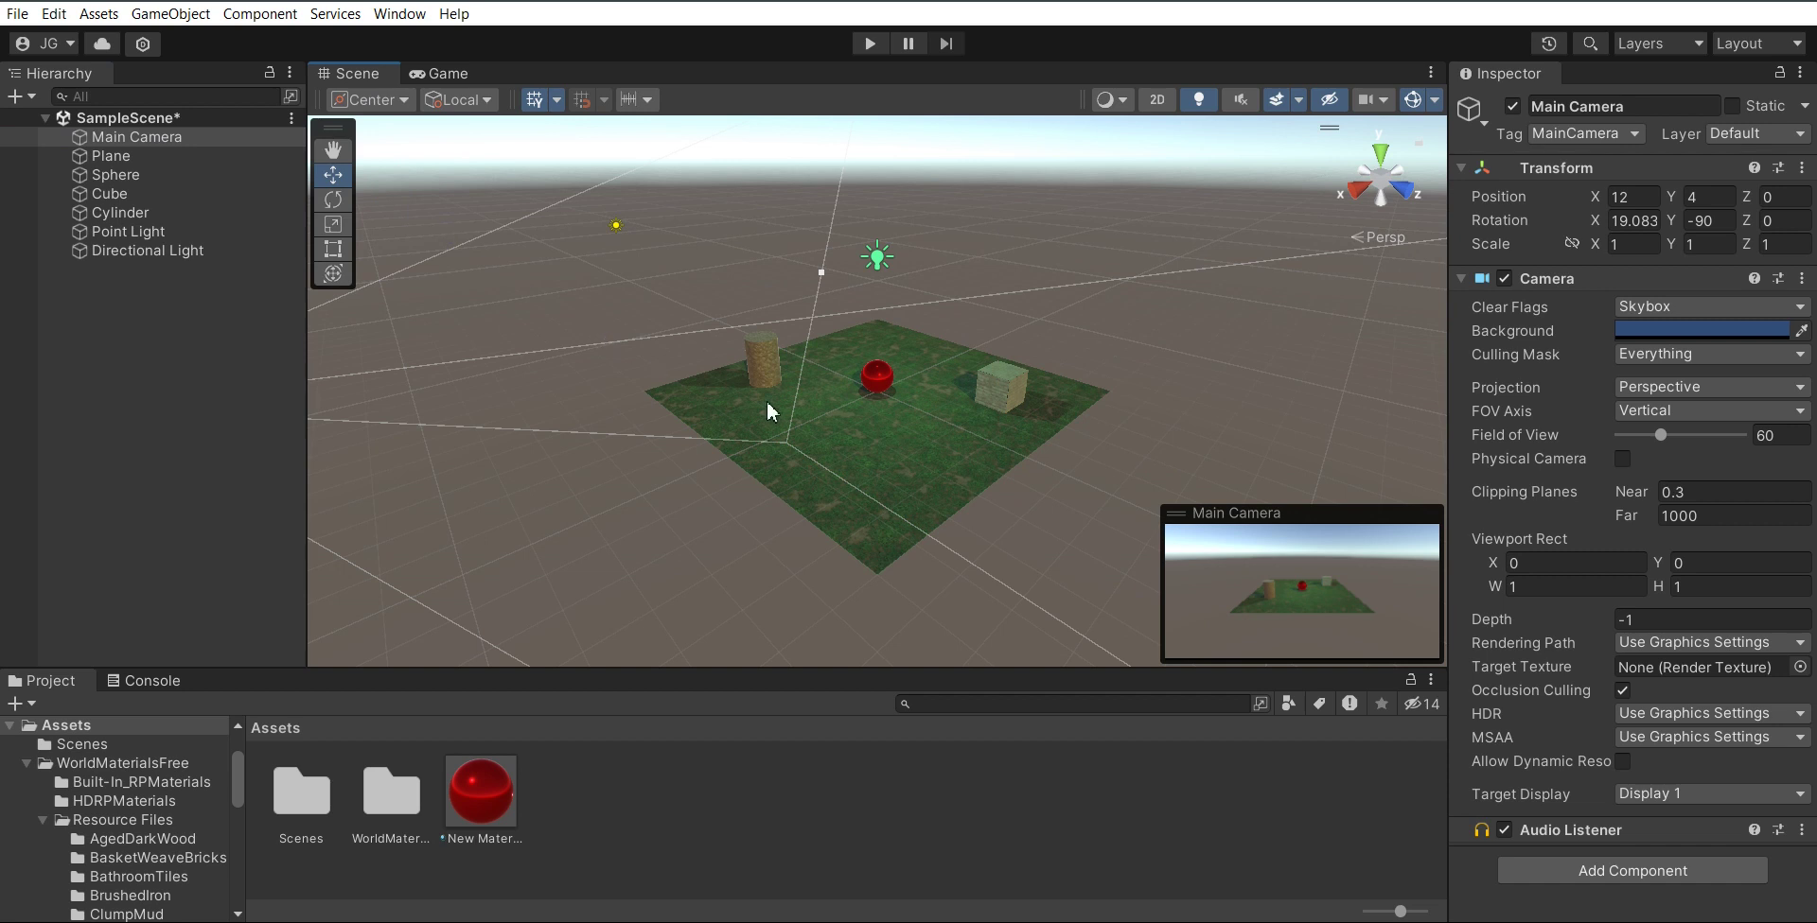
{"action": "left_click", "coordinate": [1629, 197]}
{"action": "type", "text": "8"}
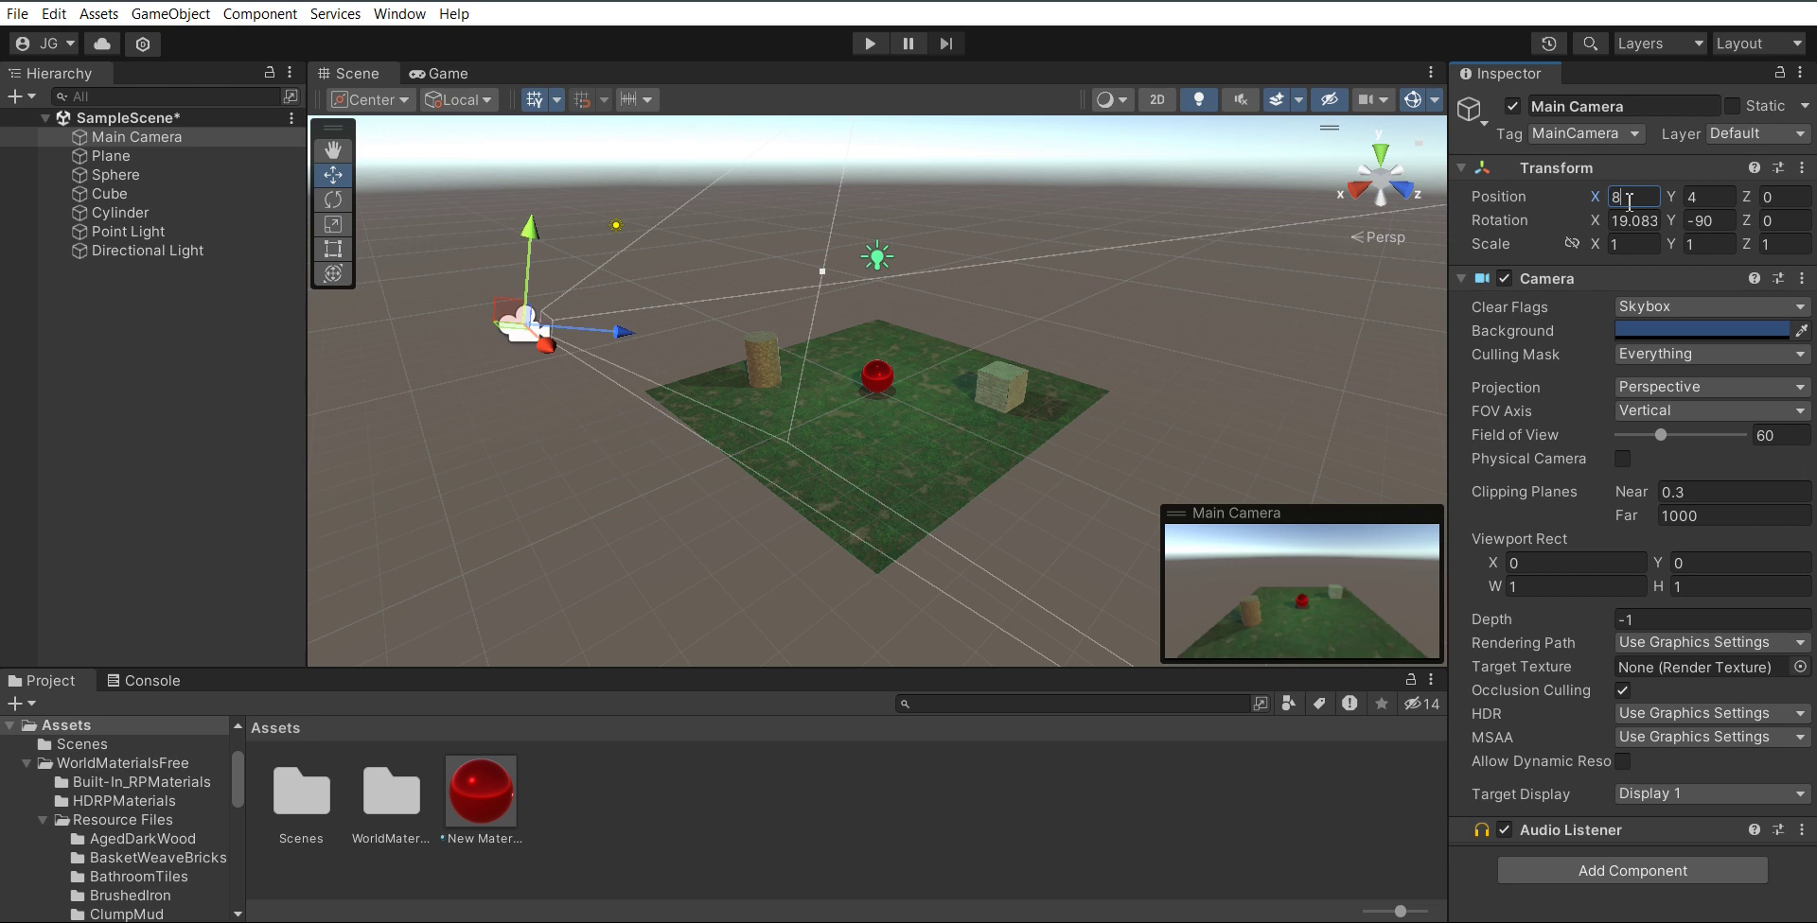
Step: Tilt the Main Camera down to an X rotation of about 39.5 and check the framing in the Game view
{"action": "left_click", "coordinate": [333, 199]}
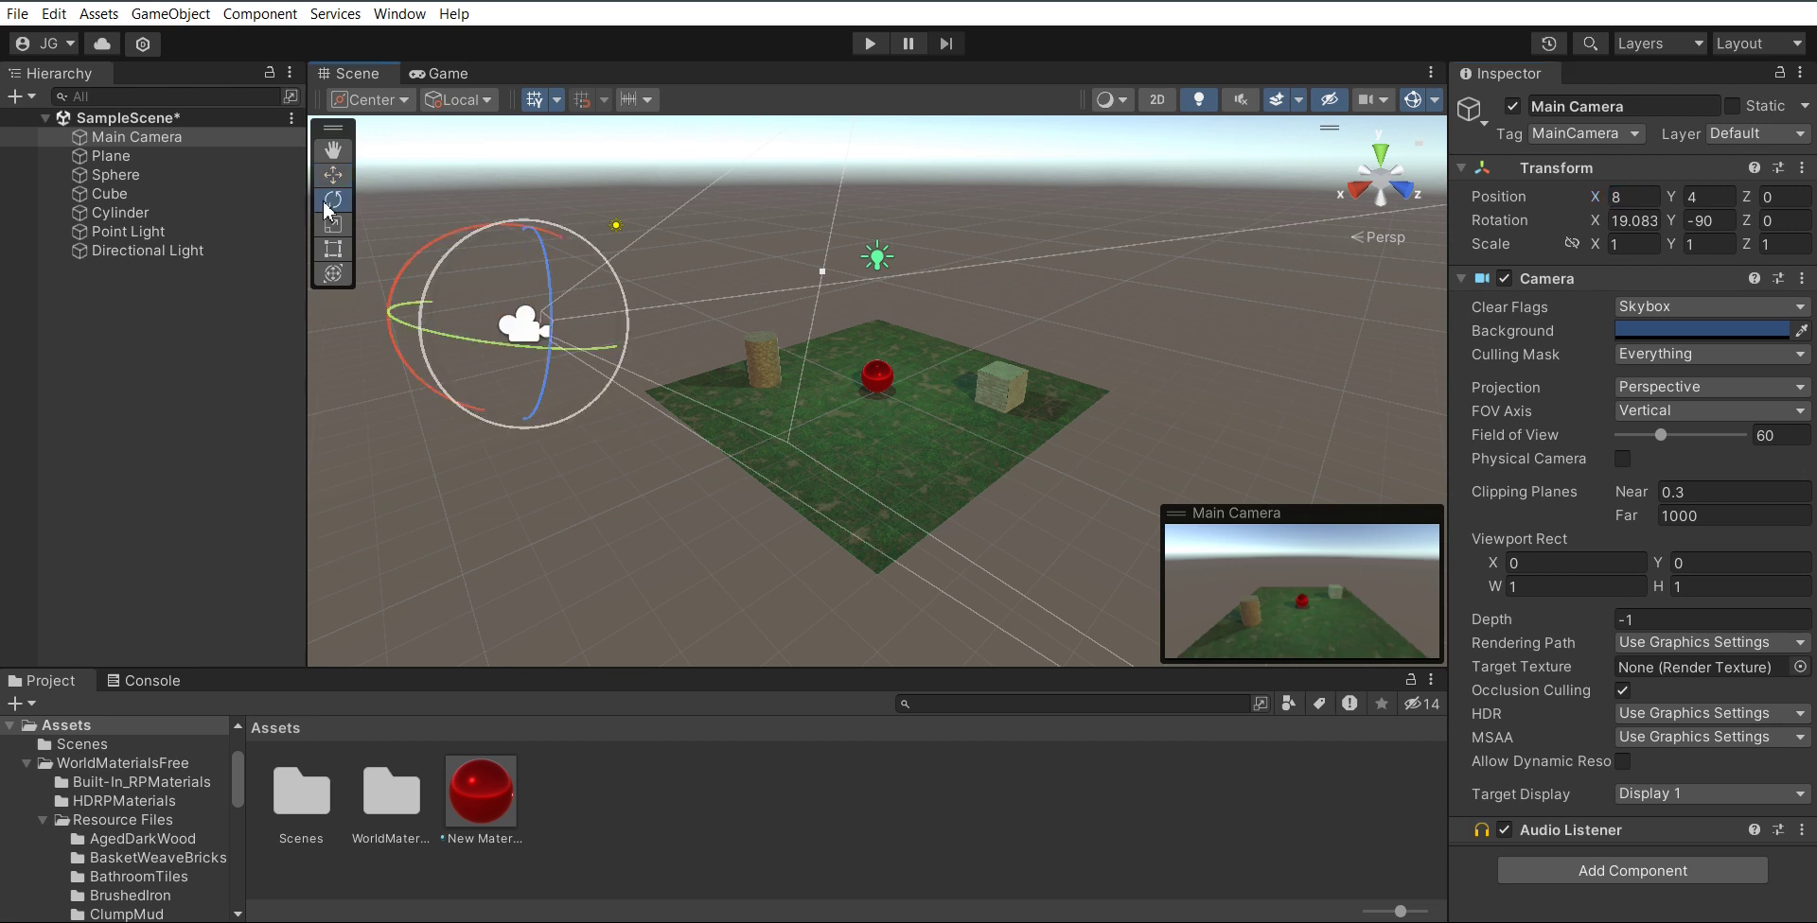
{"action": "left_click_drag", "start_coordinate": [430, 246], "coordinate": [454, 237]}
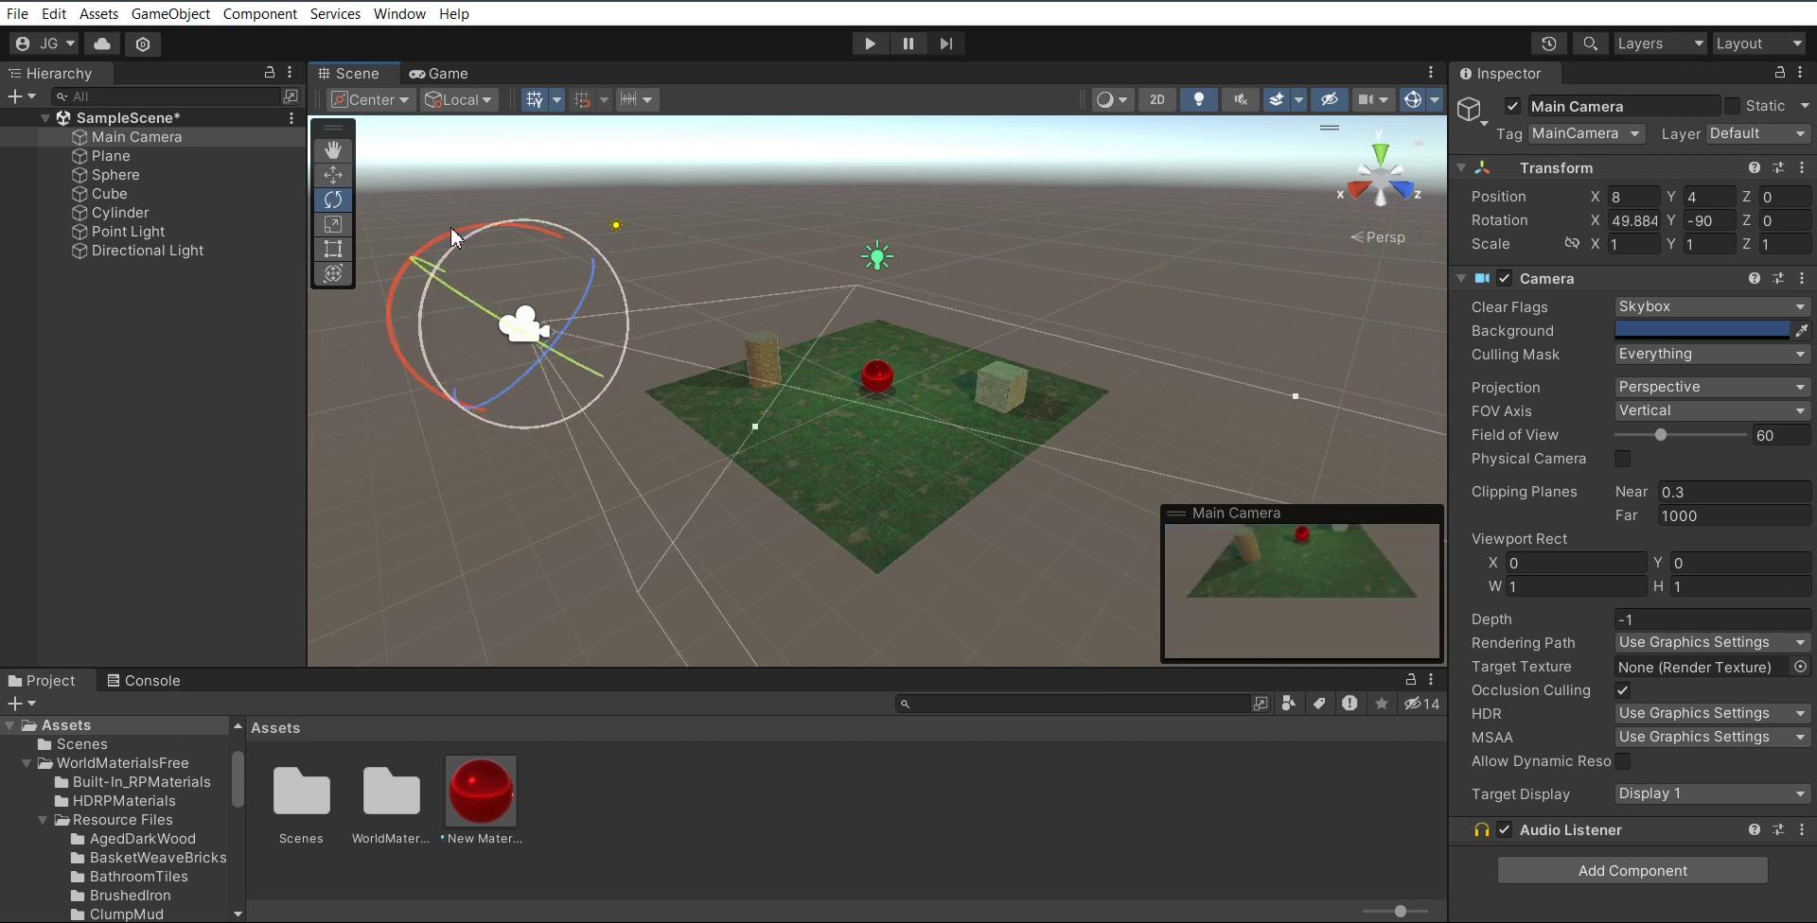
{"action": "left_click_drag", "start_coordinate": [452, 240], "coordinate": [422, 268]}
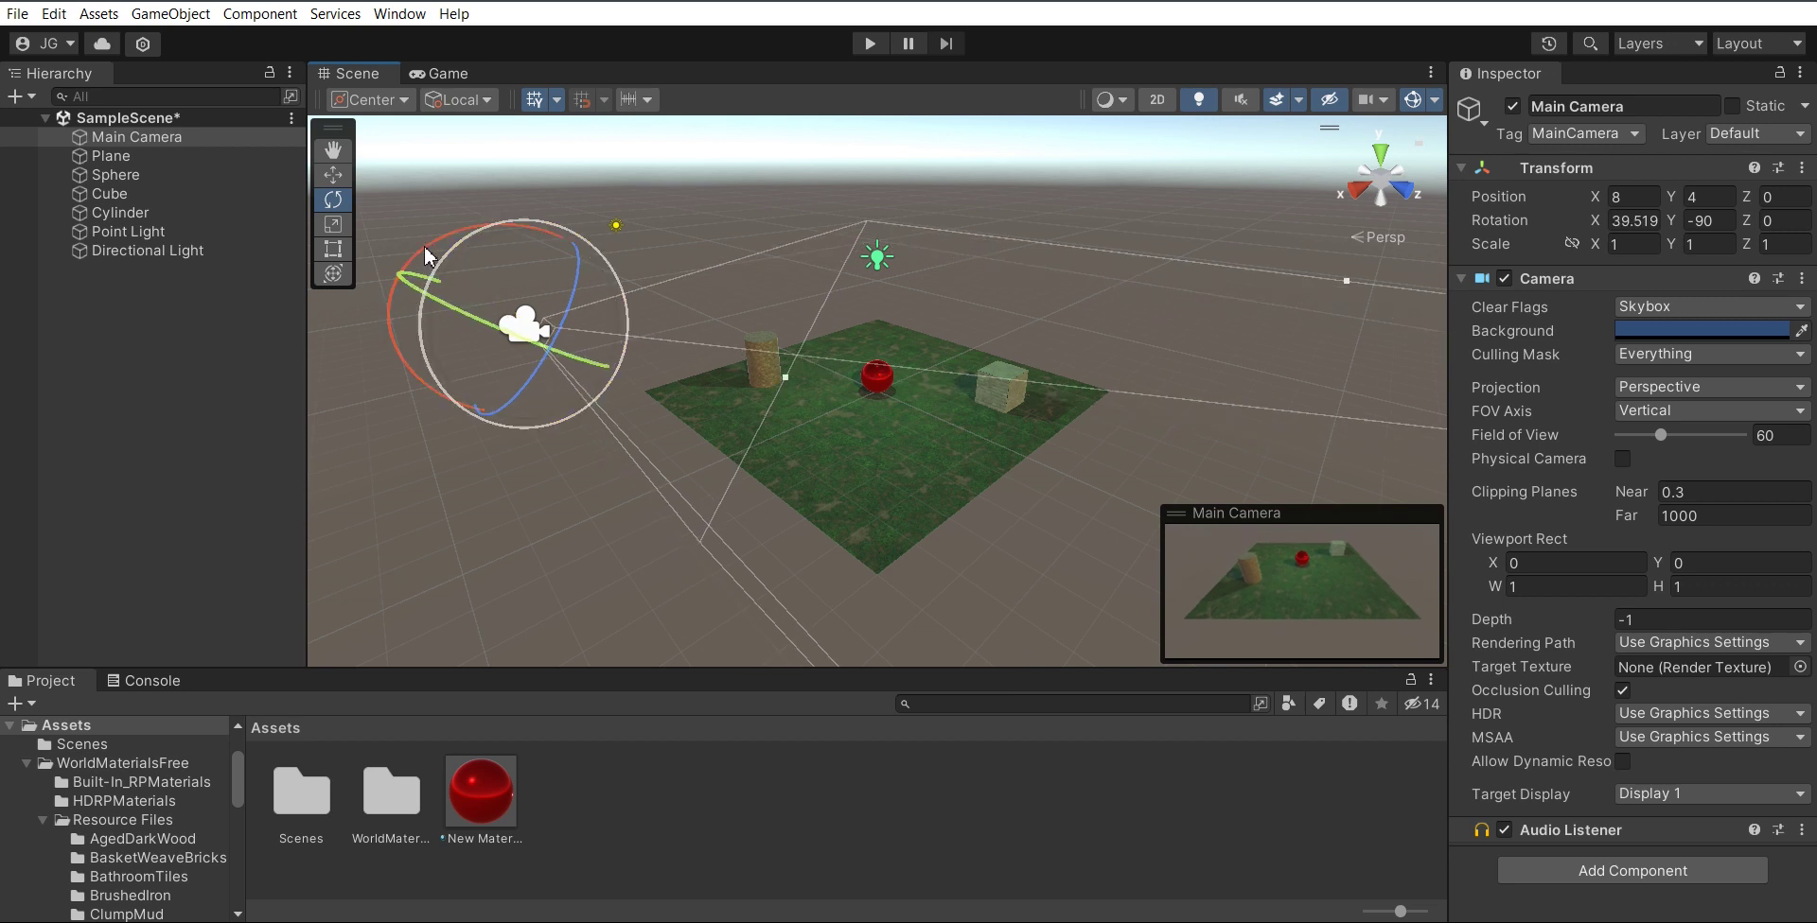
{"action": "left_click", "coordinate": [437, 73]}
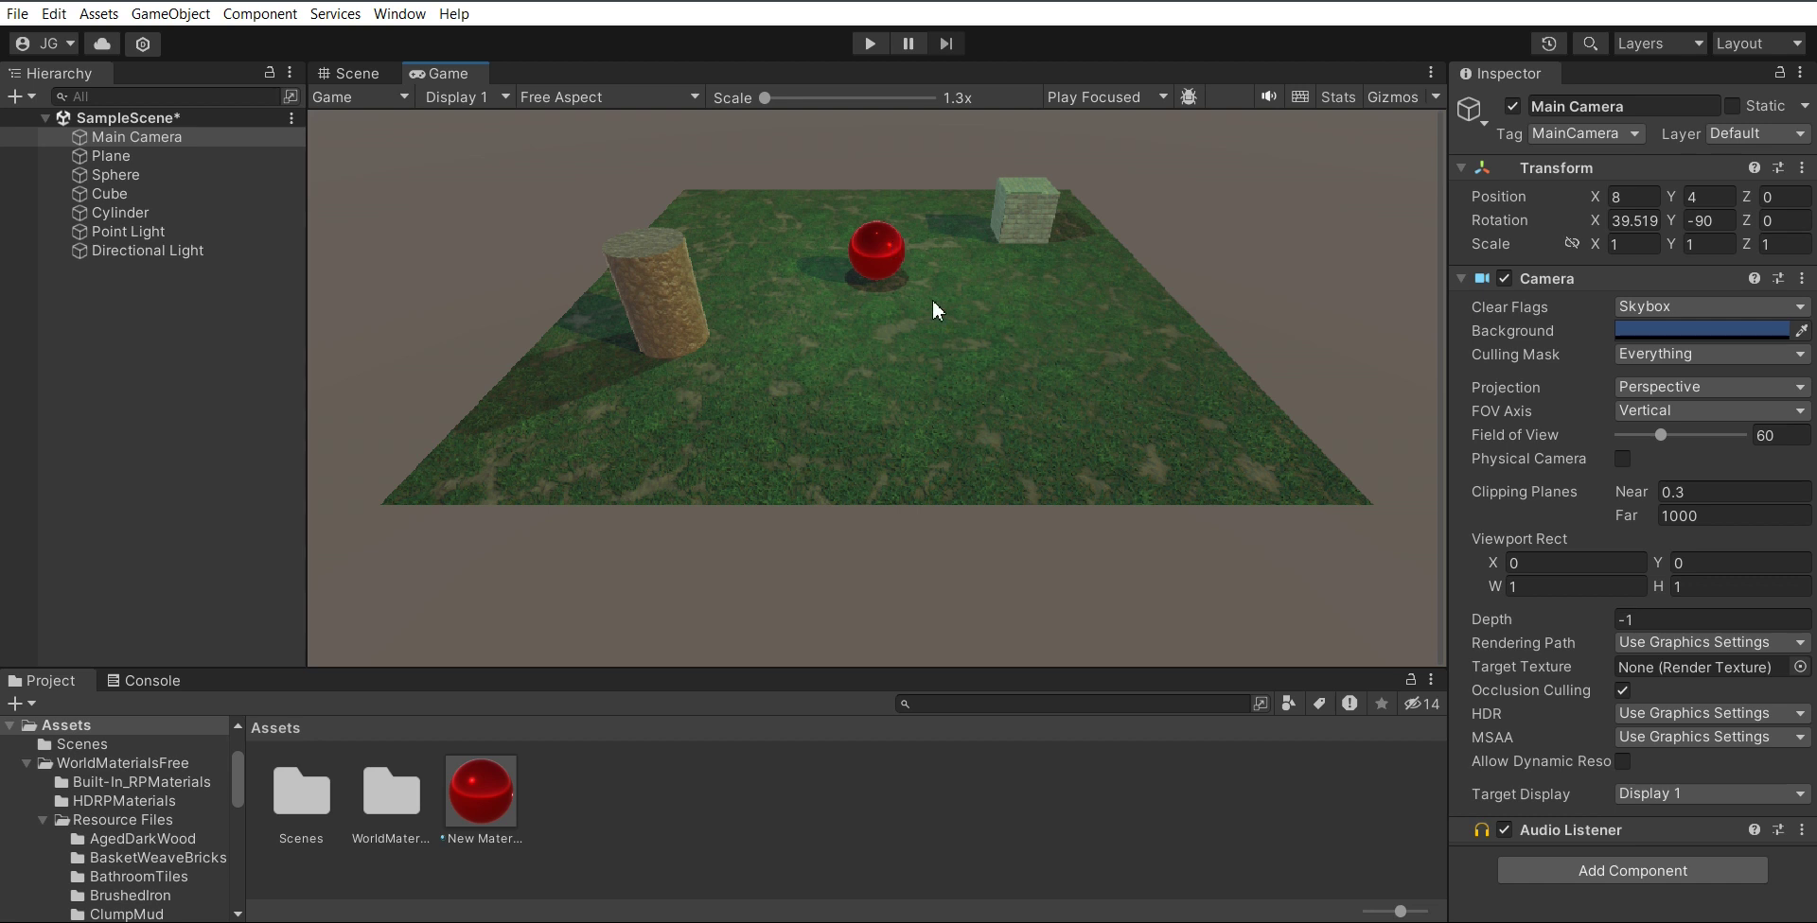
{"action": "left_click", "coordinate": [355, 72]}
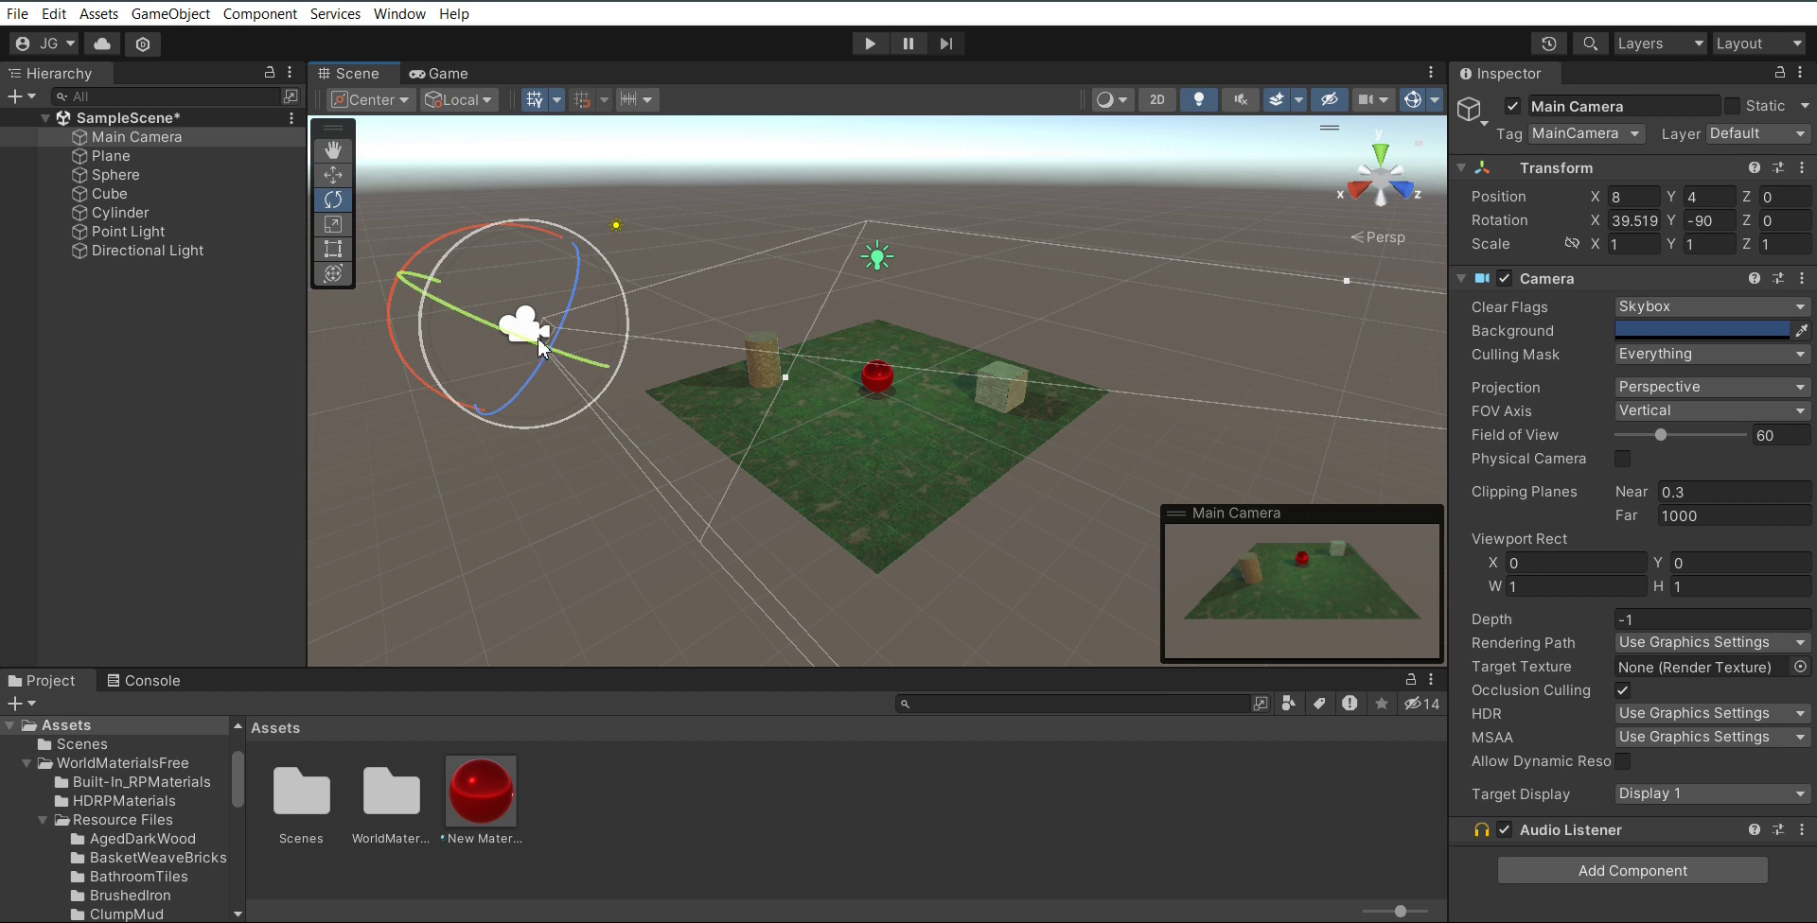
{"action": "left_click", "coordinate": [180, 138]}
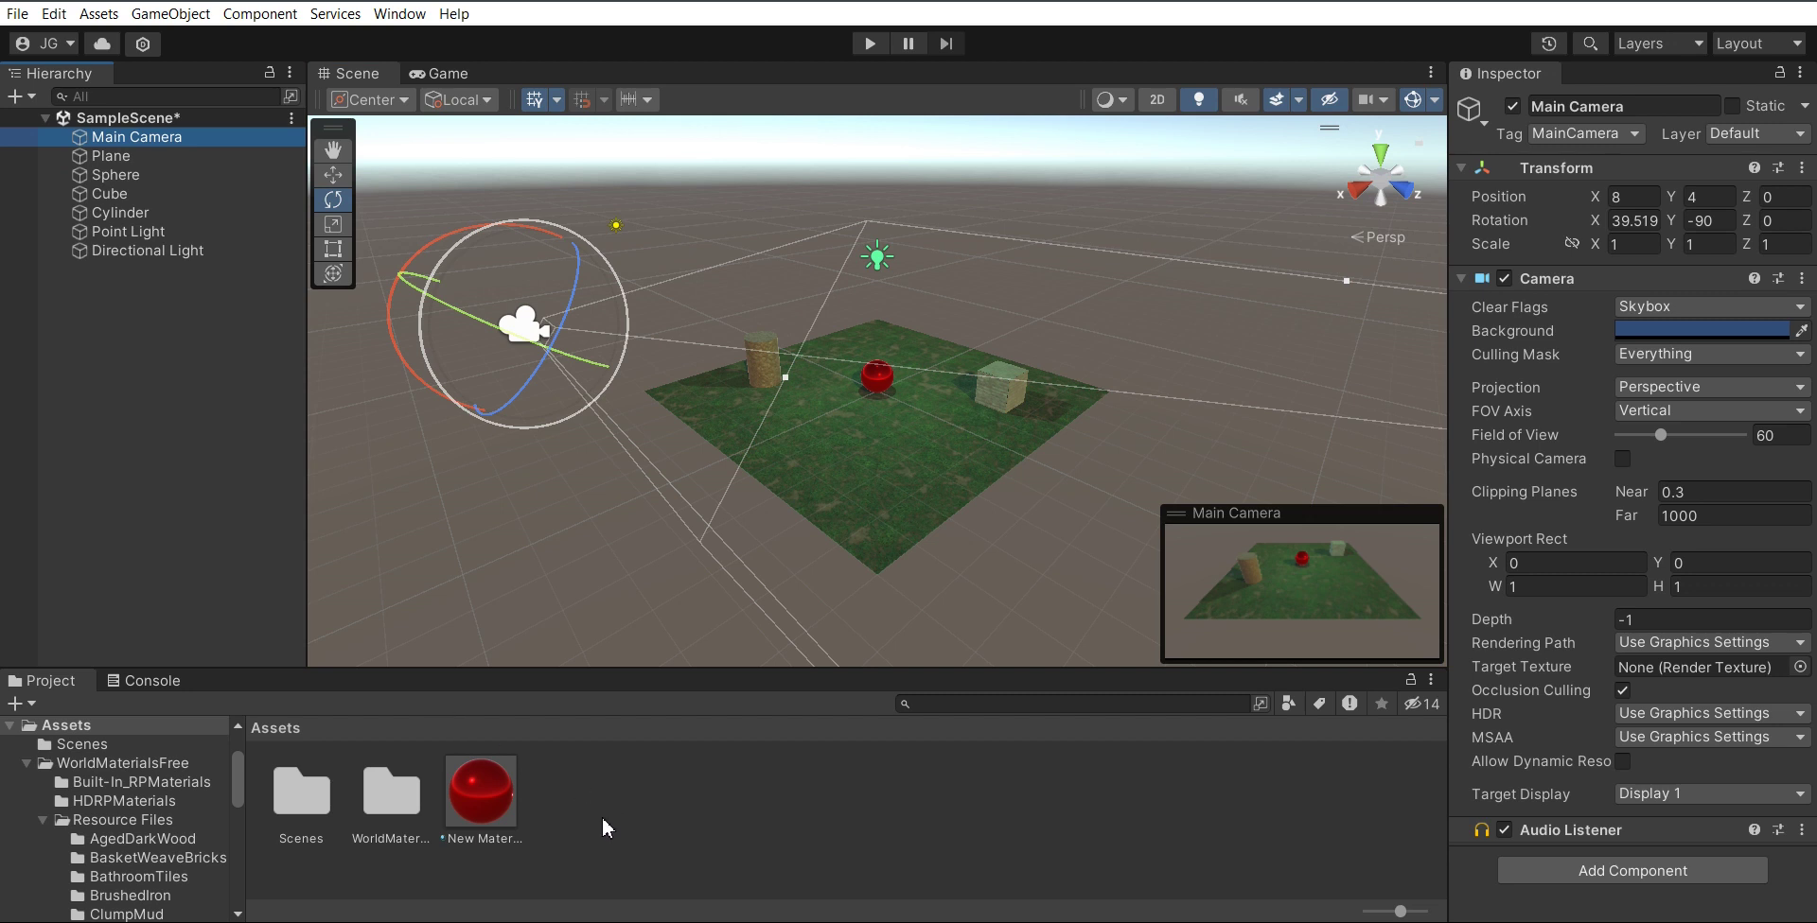
Step: Open the Built-In_RPMaterials folder inside WorldMaterialsFree
{"action": "left_click", "coordinate": [398, 809]}
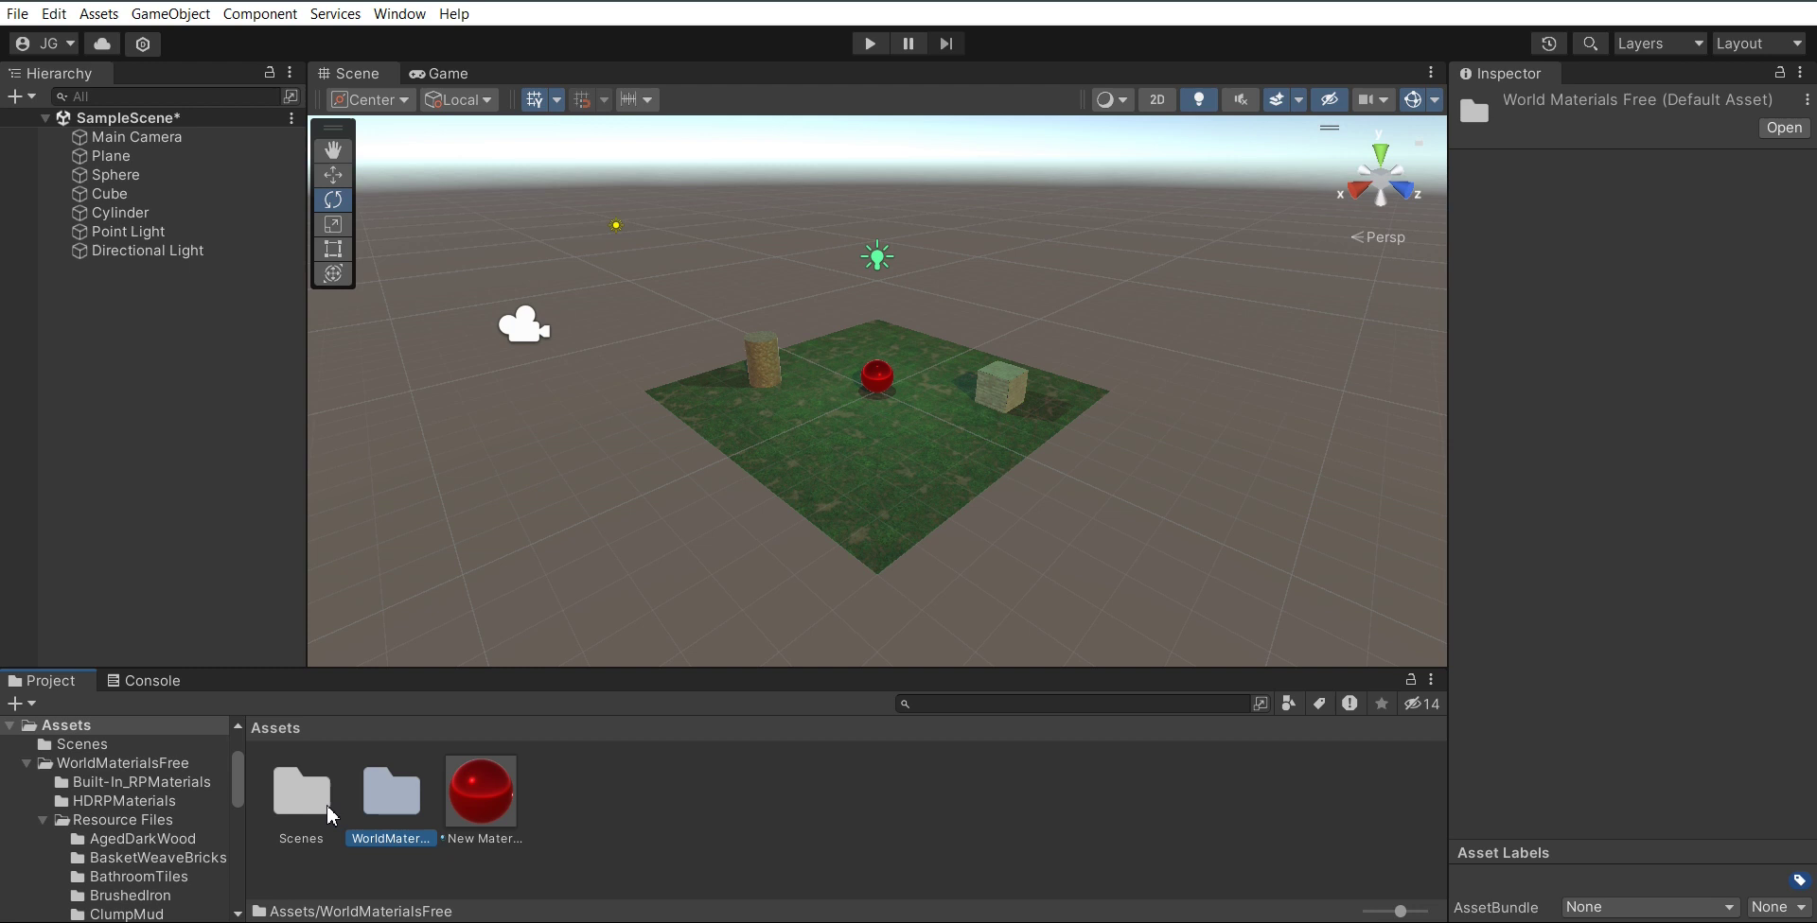
{"action": "double_click", "coordinate": [396, 802]}
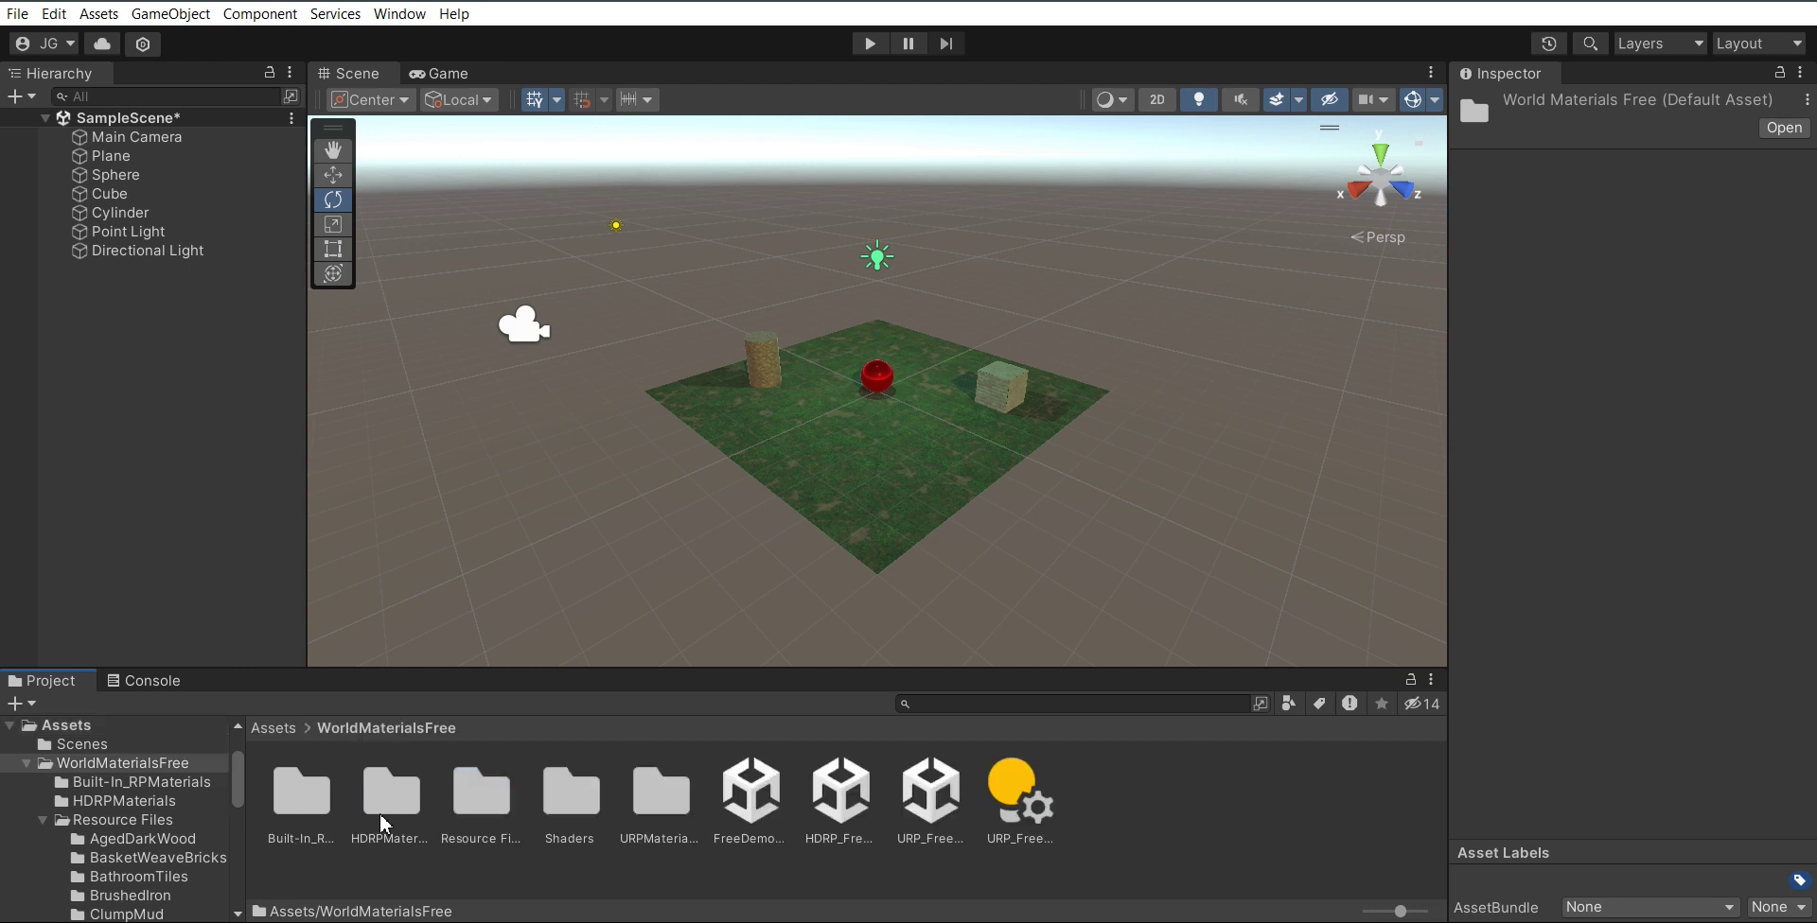
{"action": "double_click", "coordinate": [322, 806]}
Step: Apply the first BathroomTiles material to the plane and preview it in the Game view
{"action": "scroll", "coordinate": [719, 837], "scroll_direction": "down", "scroll_amount": 1}
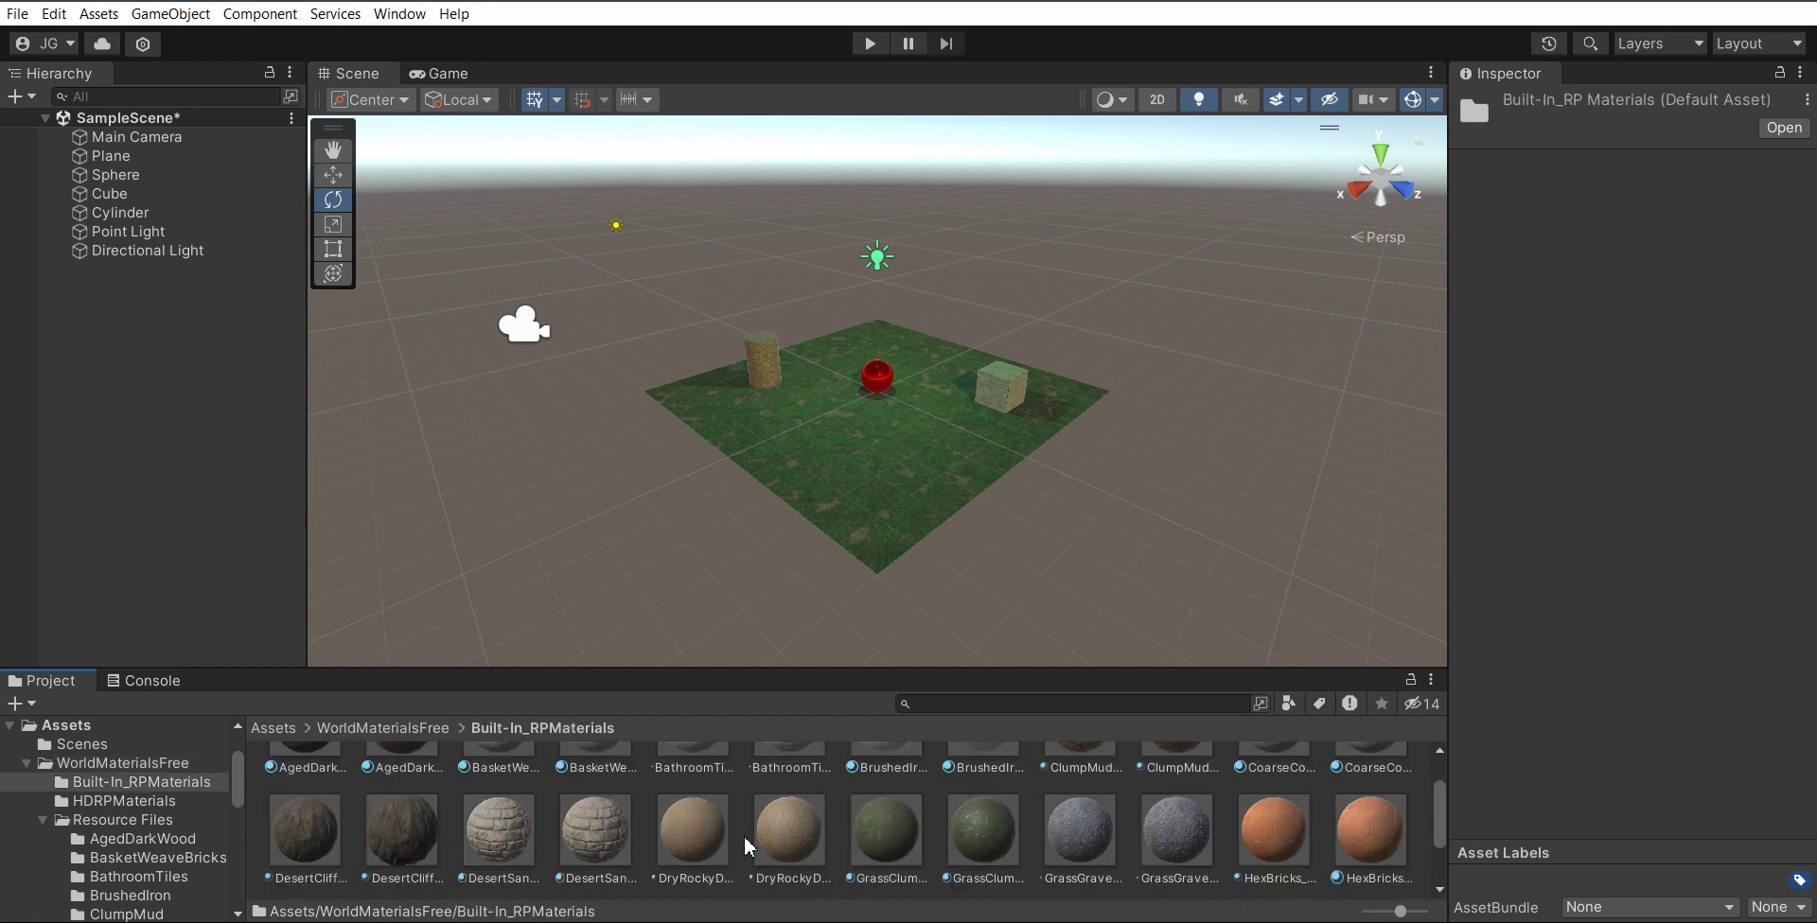
{"action": "scroll", "coordinate": [878, 899], "scroll_direction": "up", "scroll_amount": 1}
{"action": "scroll", "coordinate": [984, 861], "scroll_direction": "down", "scroll_amount": 1}
{"action": "scroll", "coordinate": [984, 862], "scroll_direction": "up", "scroll_amount": 1}
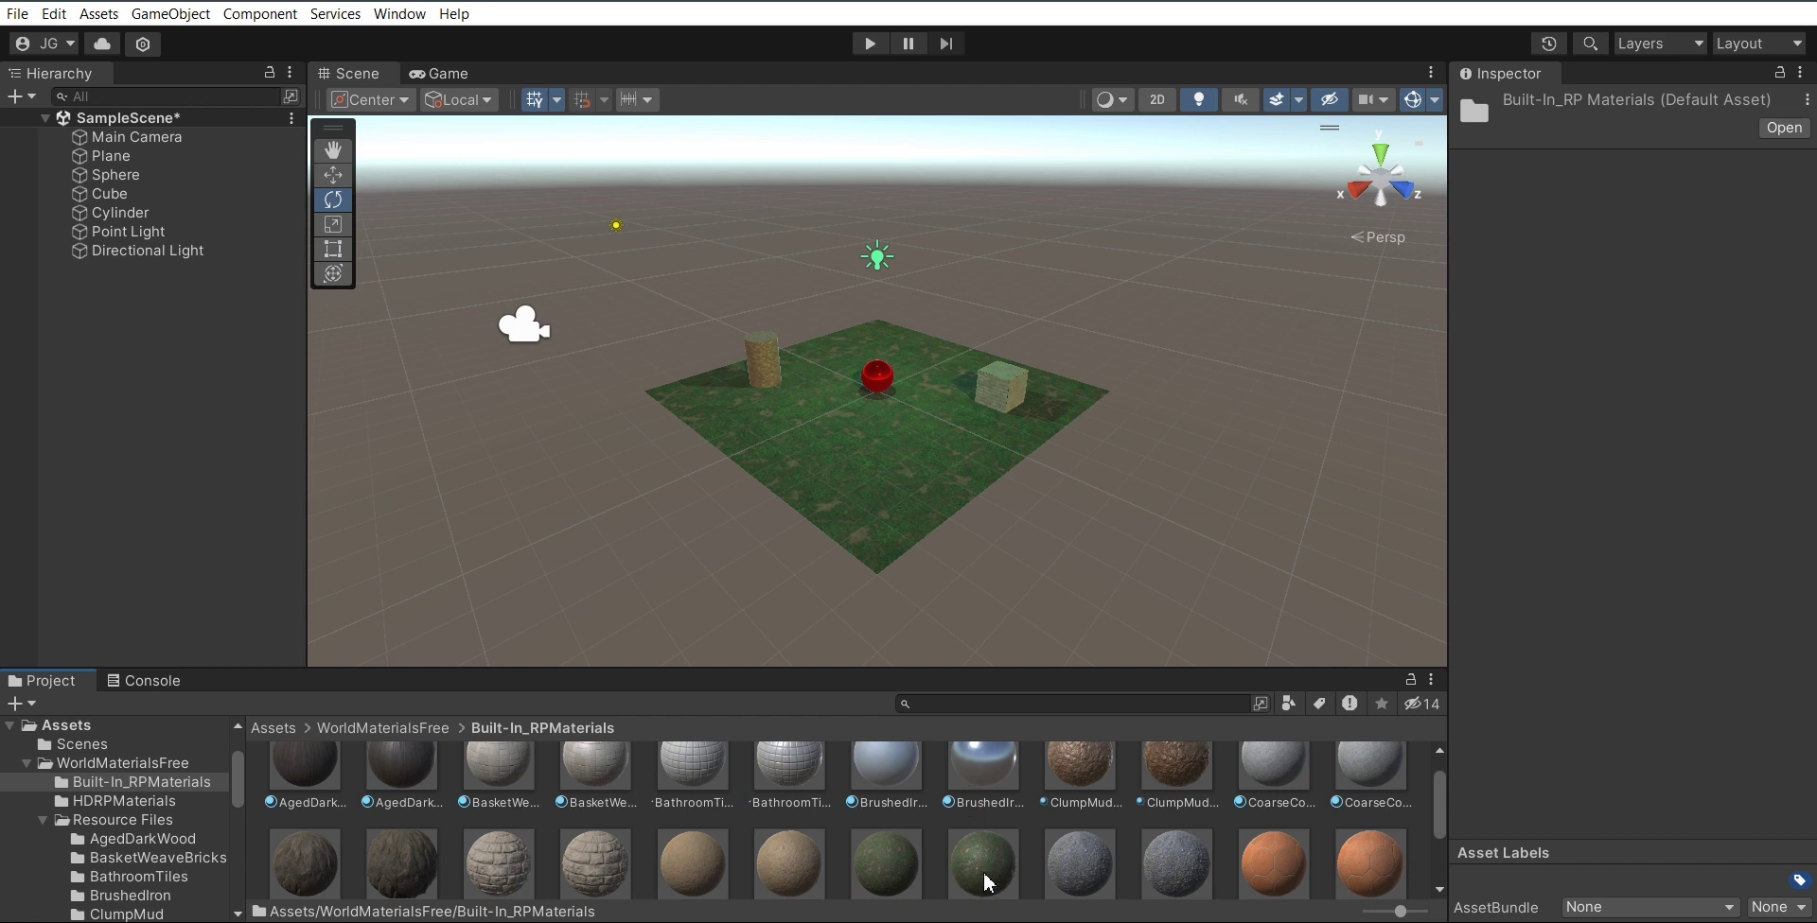
{"action": "scroll", "coordinate": [989, 876], "scroll_direction": "down", "scroll_amount": 1}
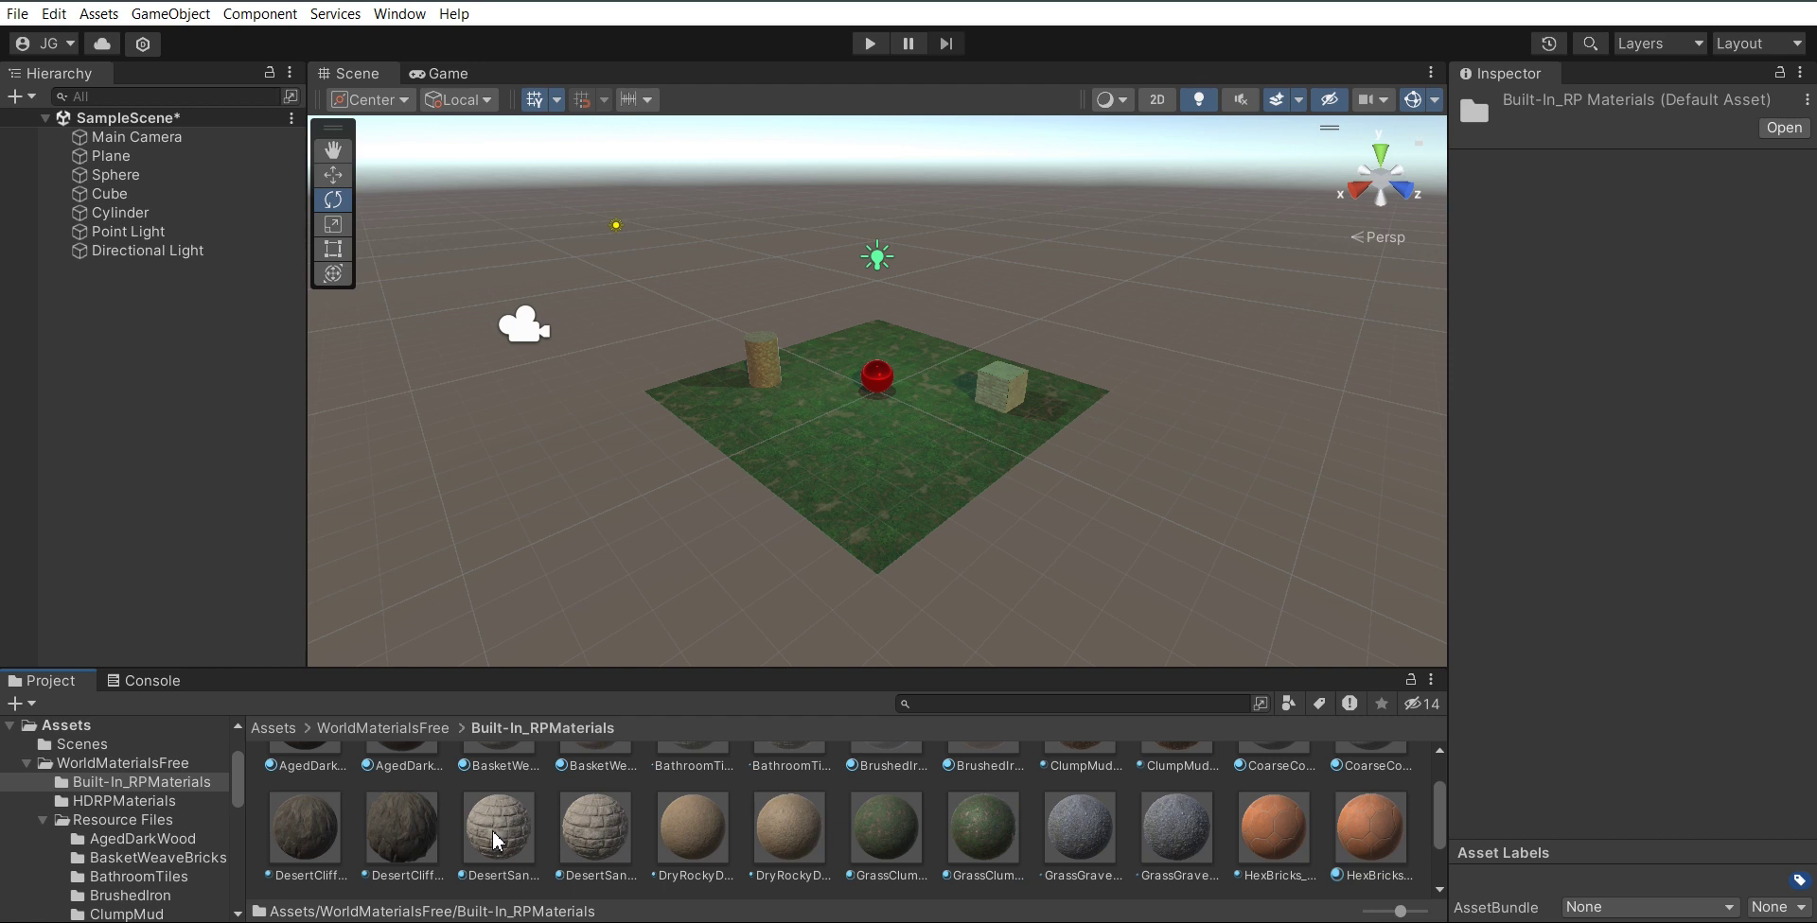
{"action": "scroll", "coordinate": [478, 867], "scroll_direction": "up", "scroll_amount": 2}
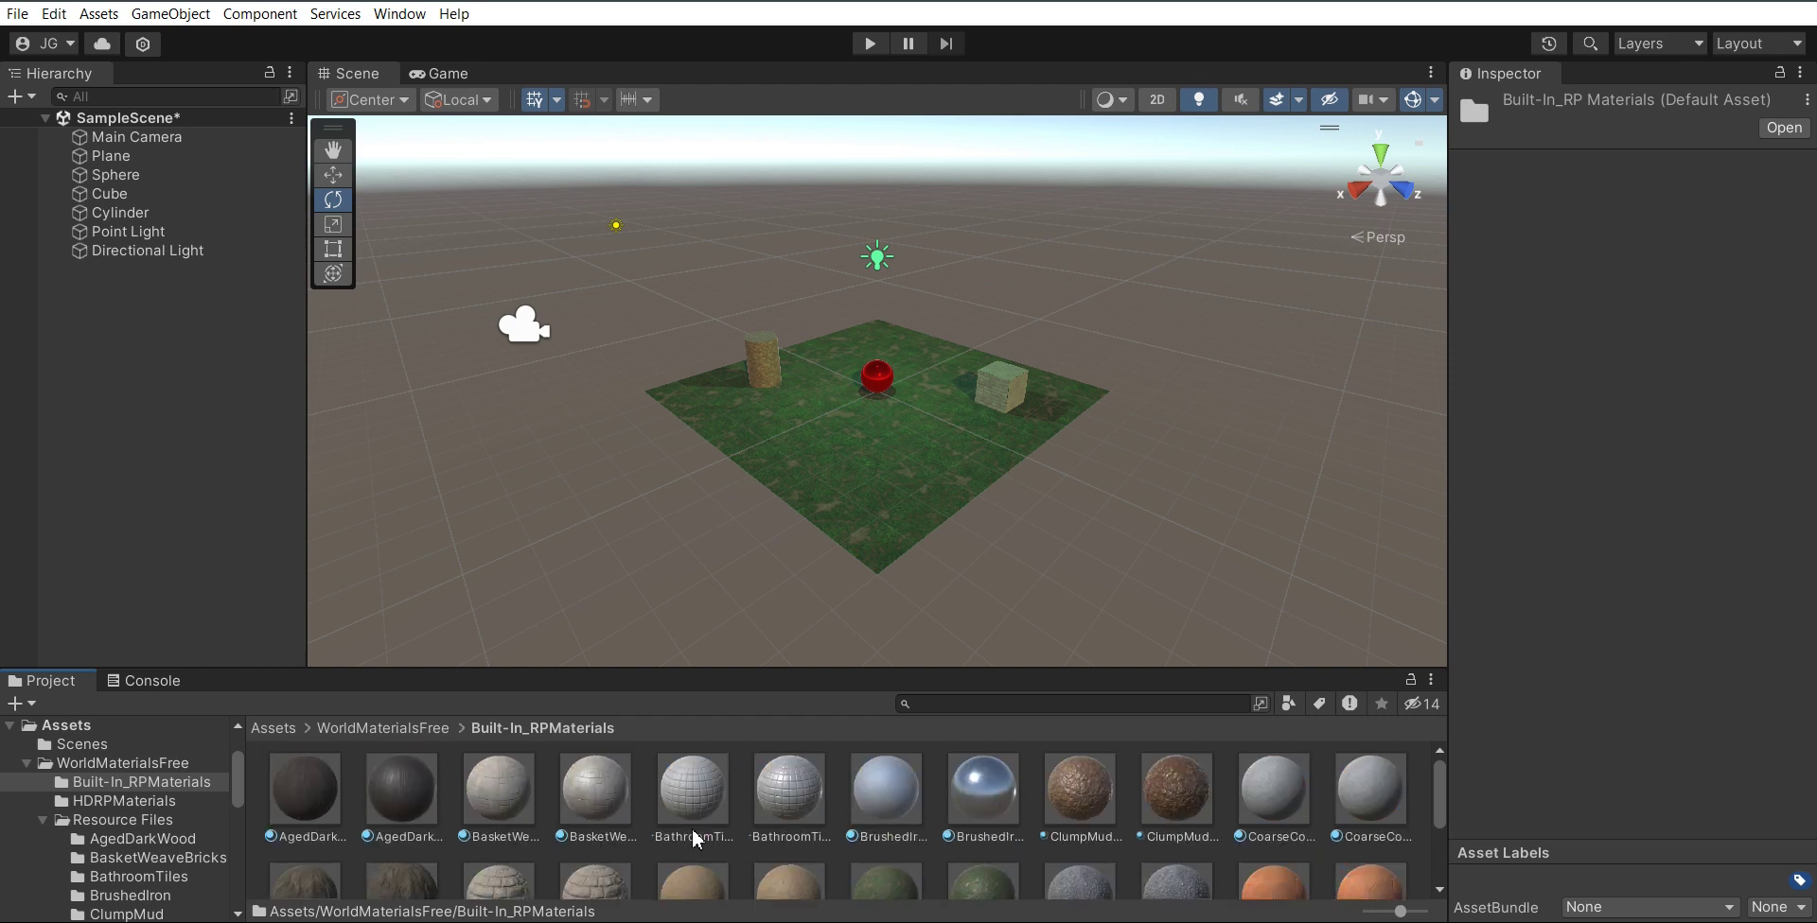
{"action": "scroll", "coordinate": [732, 812], "scroll_direction": "down", "scroll_amount": 5}
{"action": "scroll", "coordinate": [730, 806], "scroll_direction": "up", "scroll_amount": 3}
{"action": "left_click_drag", "start_coordinate": [700, 776], "coordinate": [855, 511]}
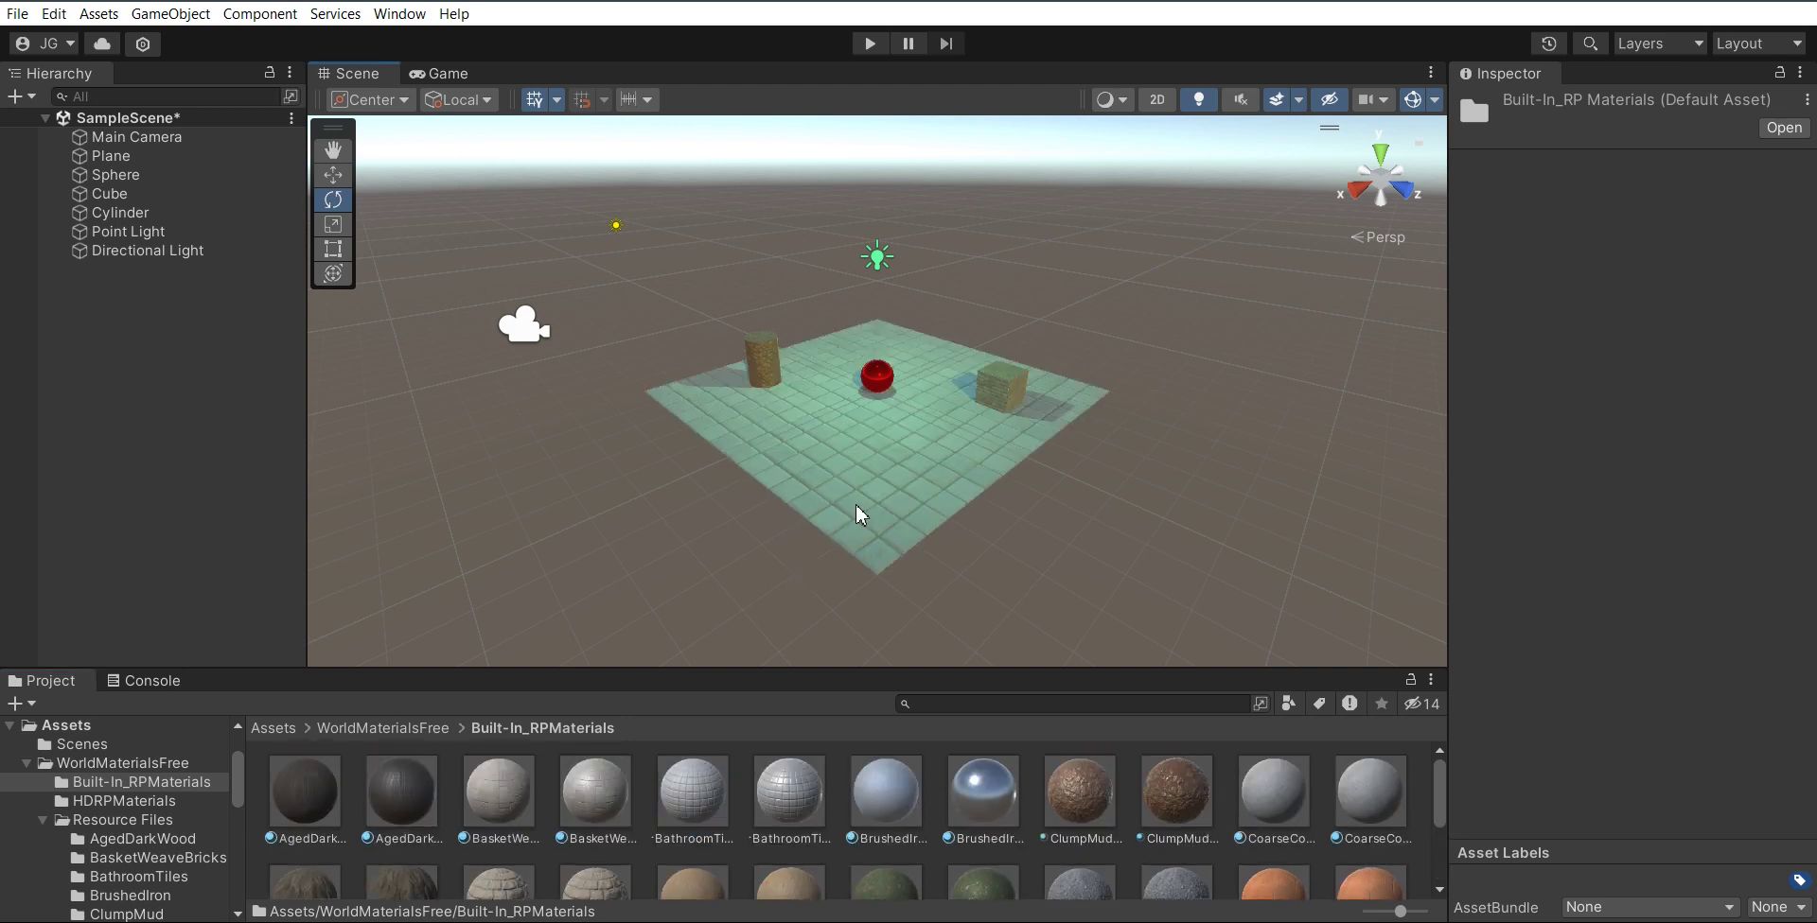
{"action": "left_click", "coordinate": [443, 74]}
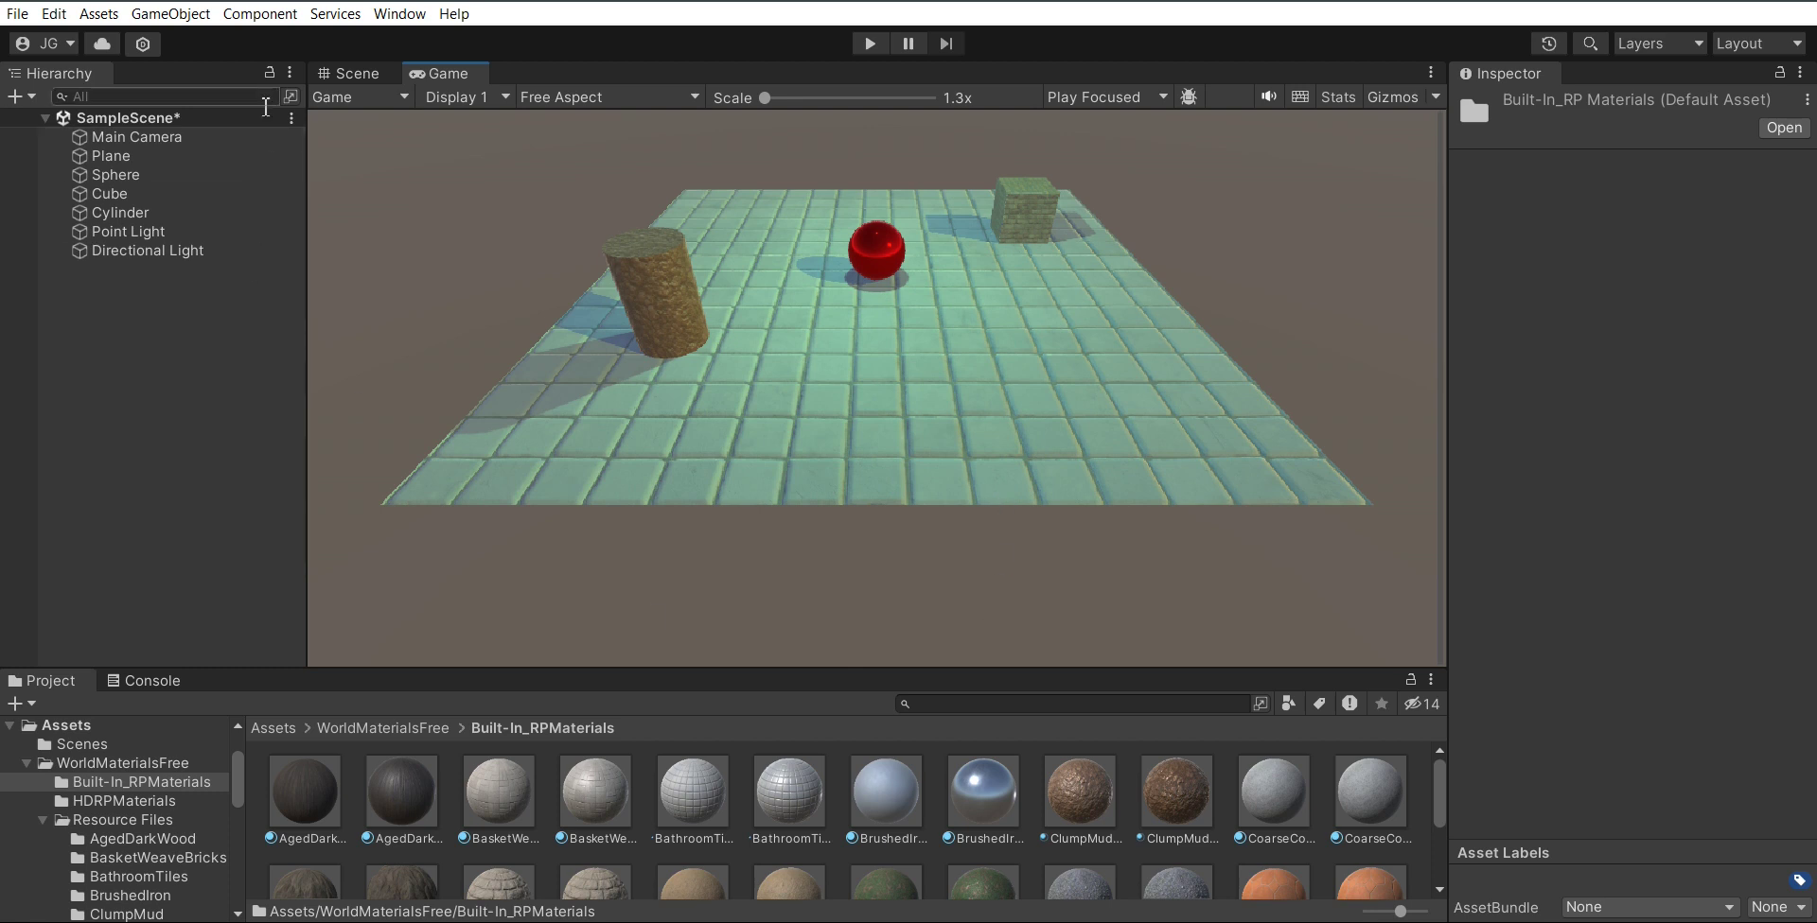
{"action": "left_click", "coordinate": [352, 74]}
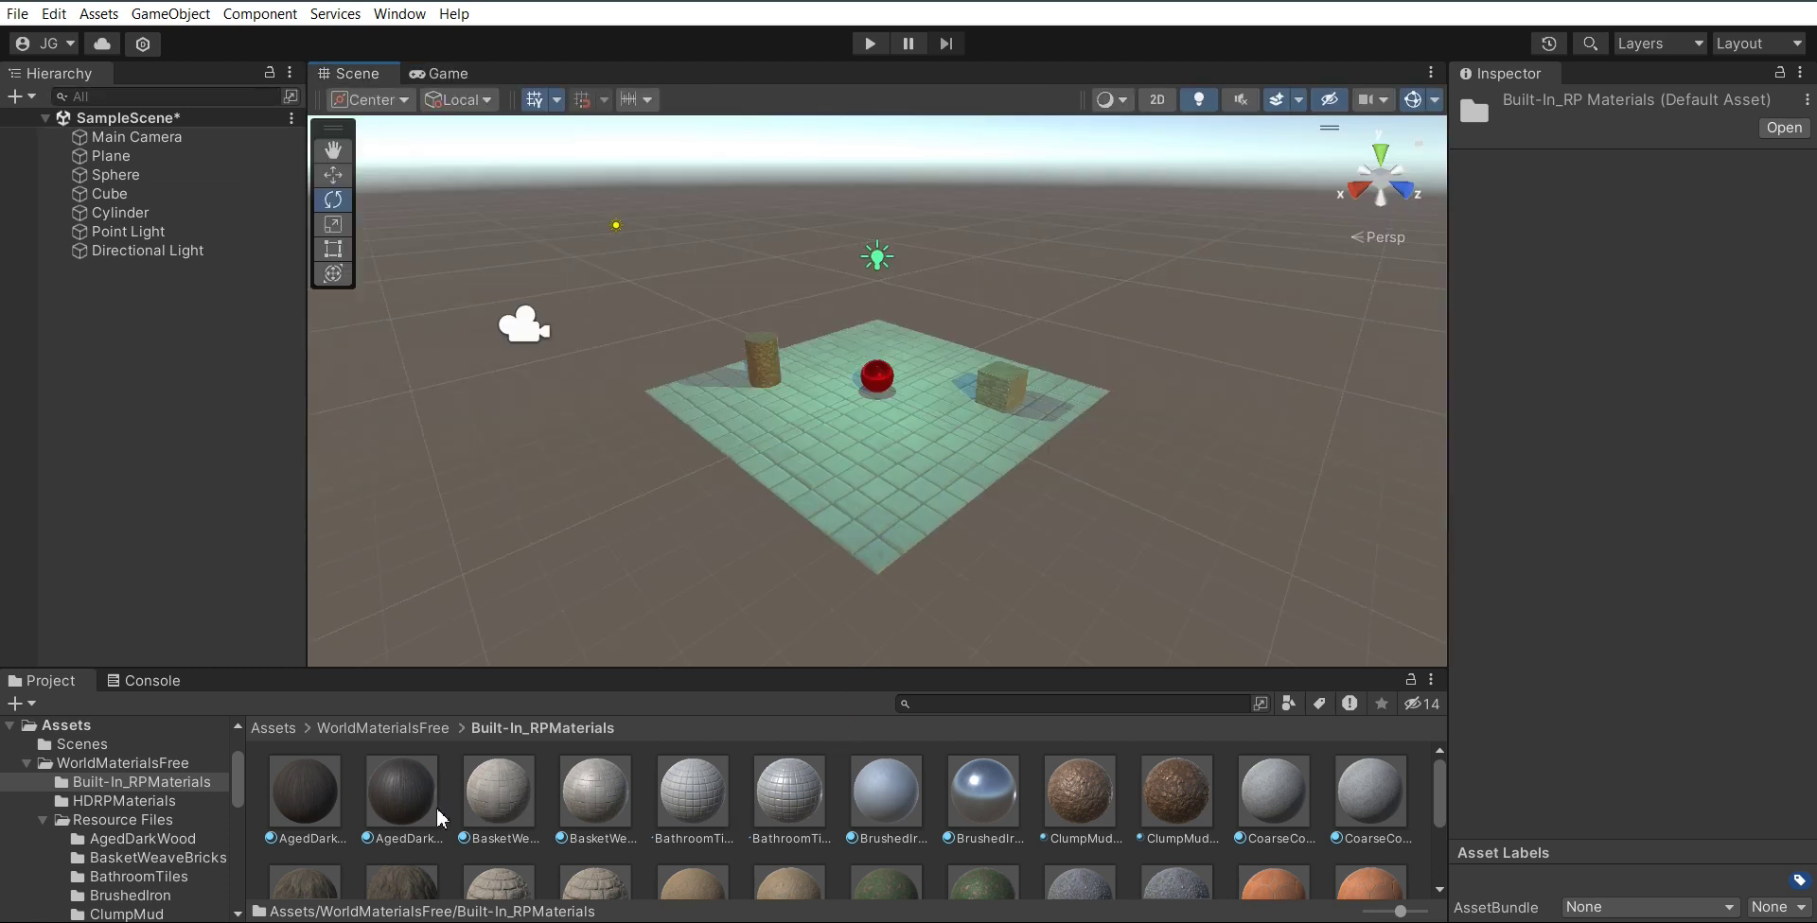
Step: Apply the second SimpleRed brick material to the plane and preview it in the Game view
{"action": "scroll", "coordinate": [563, 823], "scroll_direction": "down", "scroll_amount": 2}
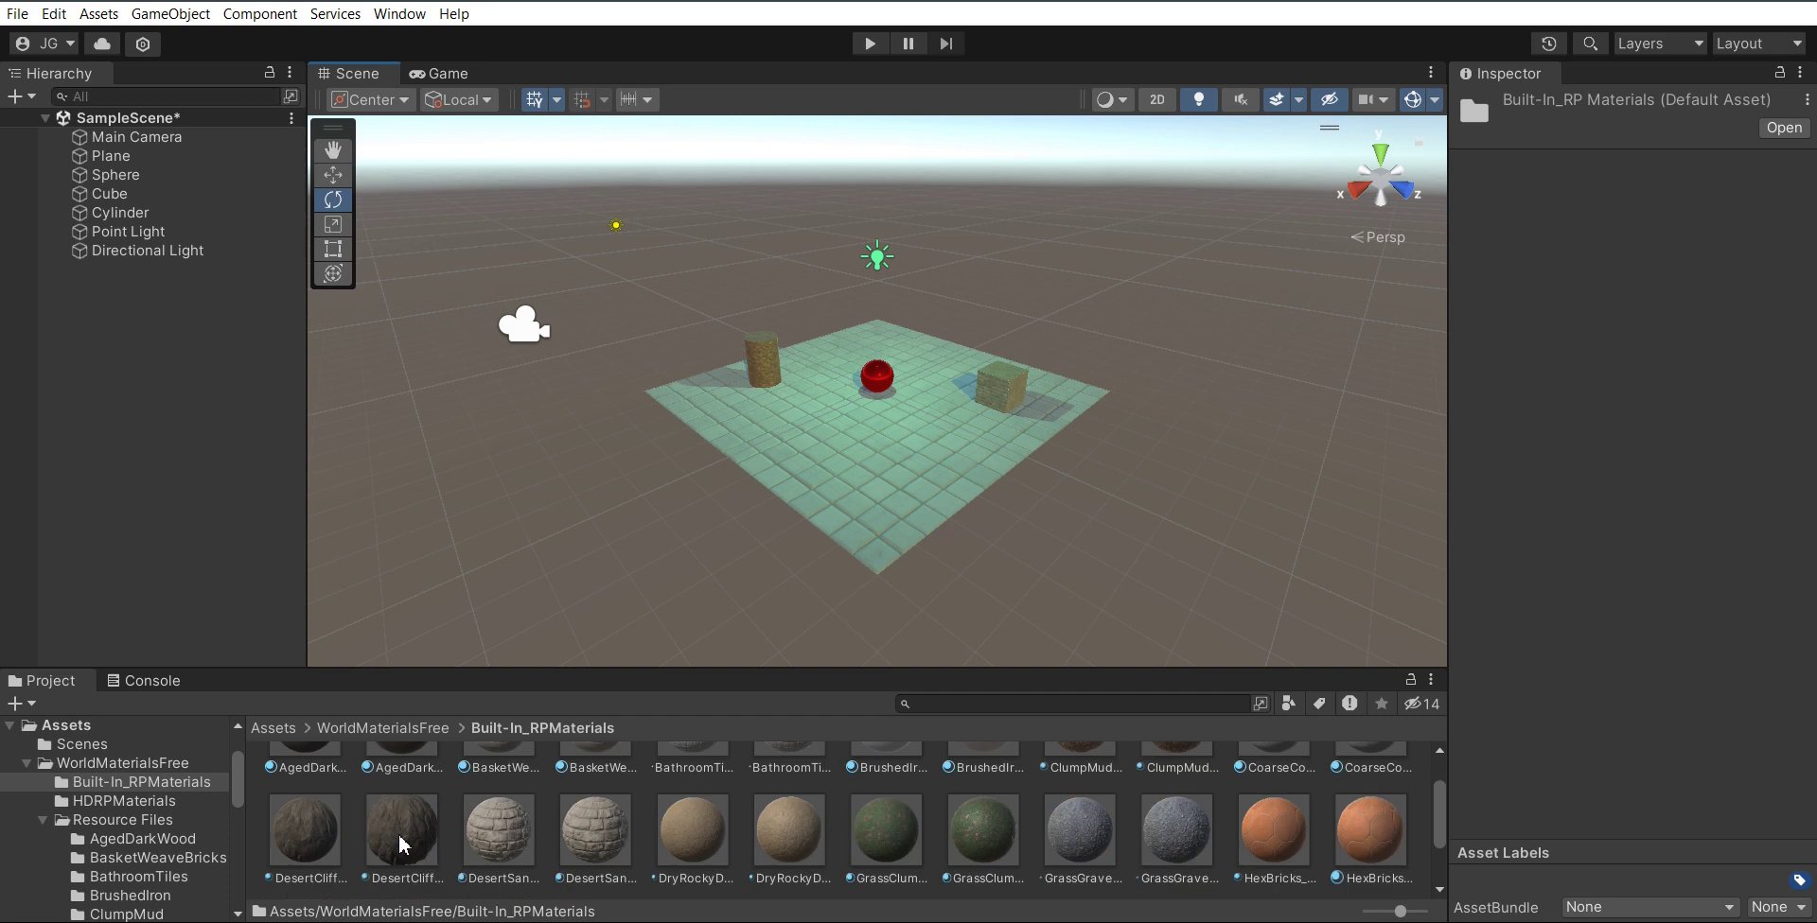
{"action": "scroll", "coordinate": [833, 861], "scroll_direction": "down", "scroll_amount": 2}
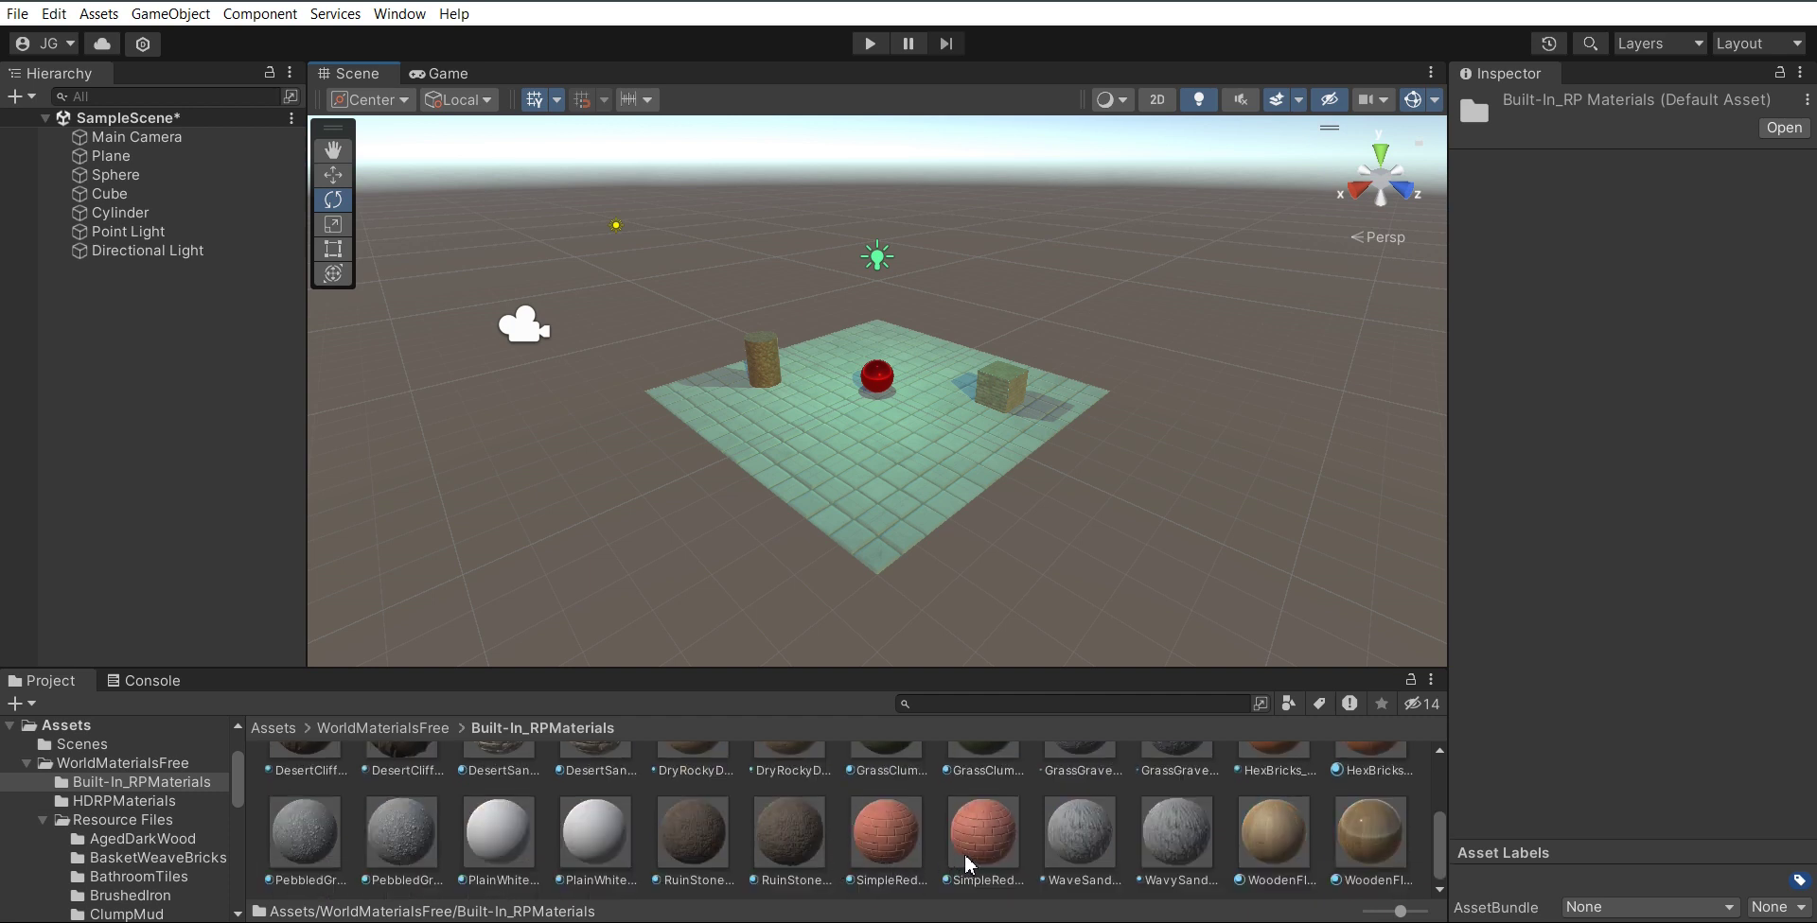
{"action": "left_click_drag", "start_coordinate": [982, 849], "coordinate": [840, 458]}
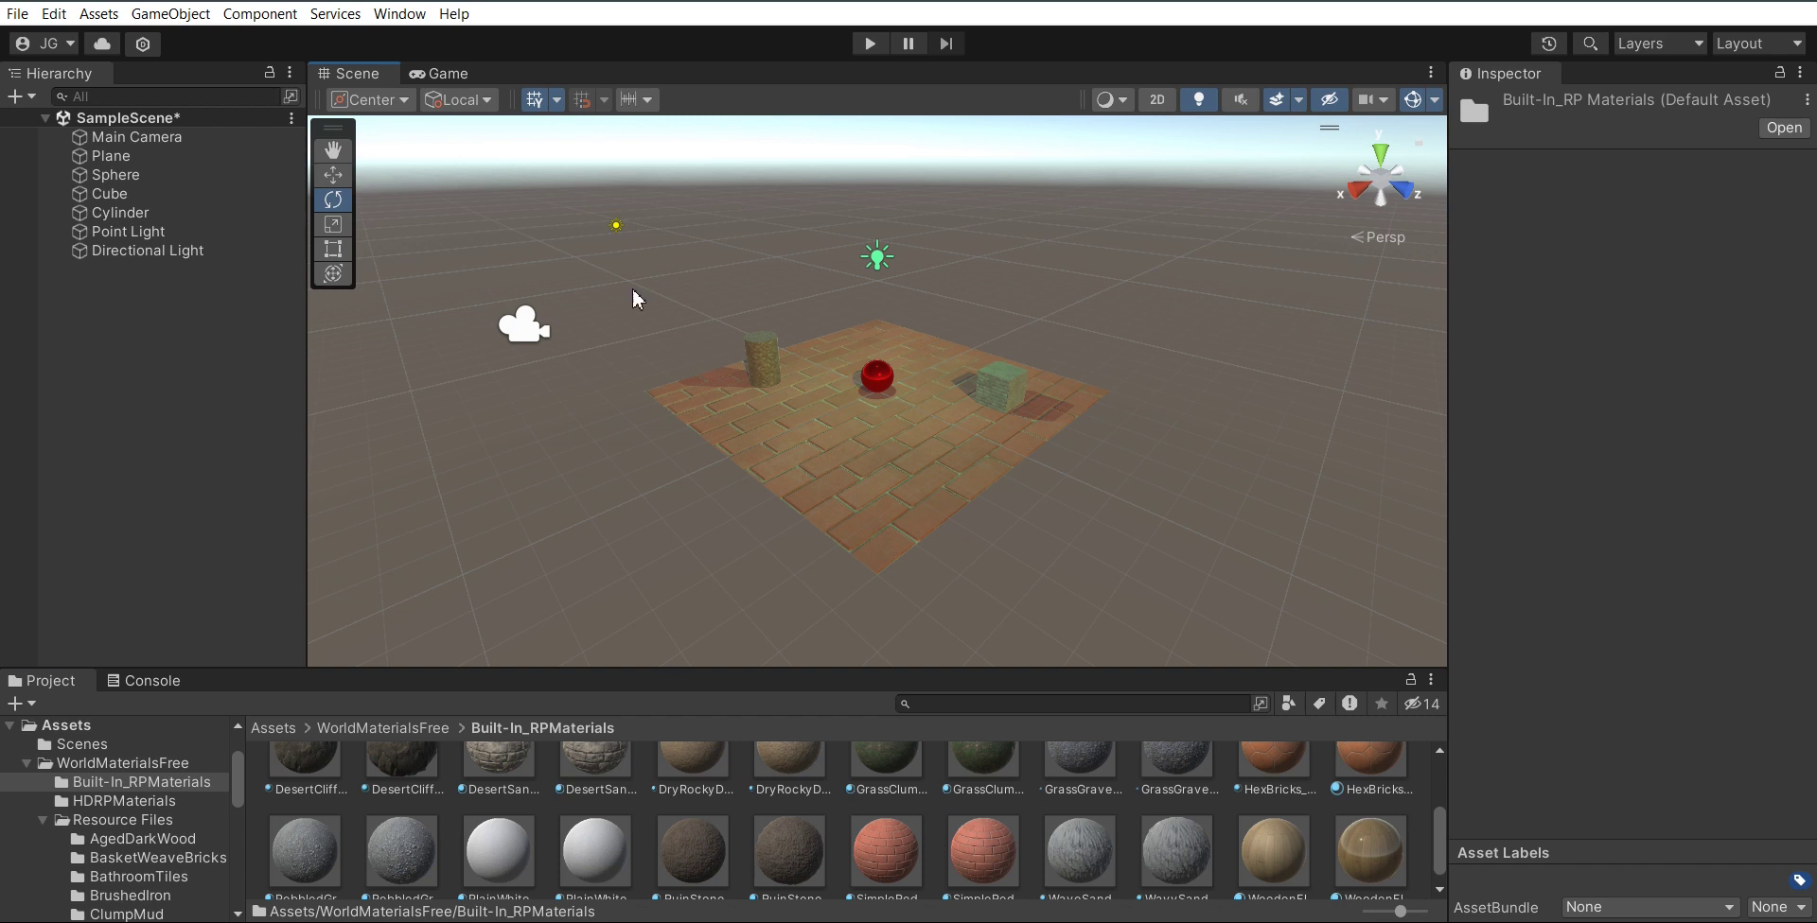
{"action": "left_click", "coordinate": [449, 73]}
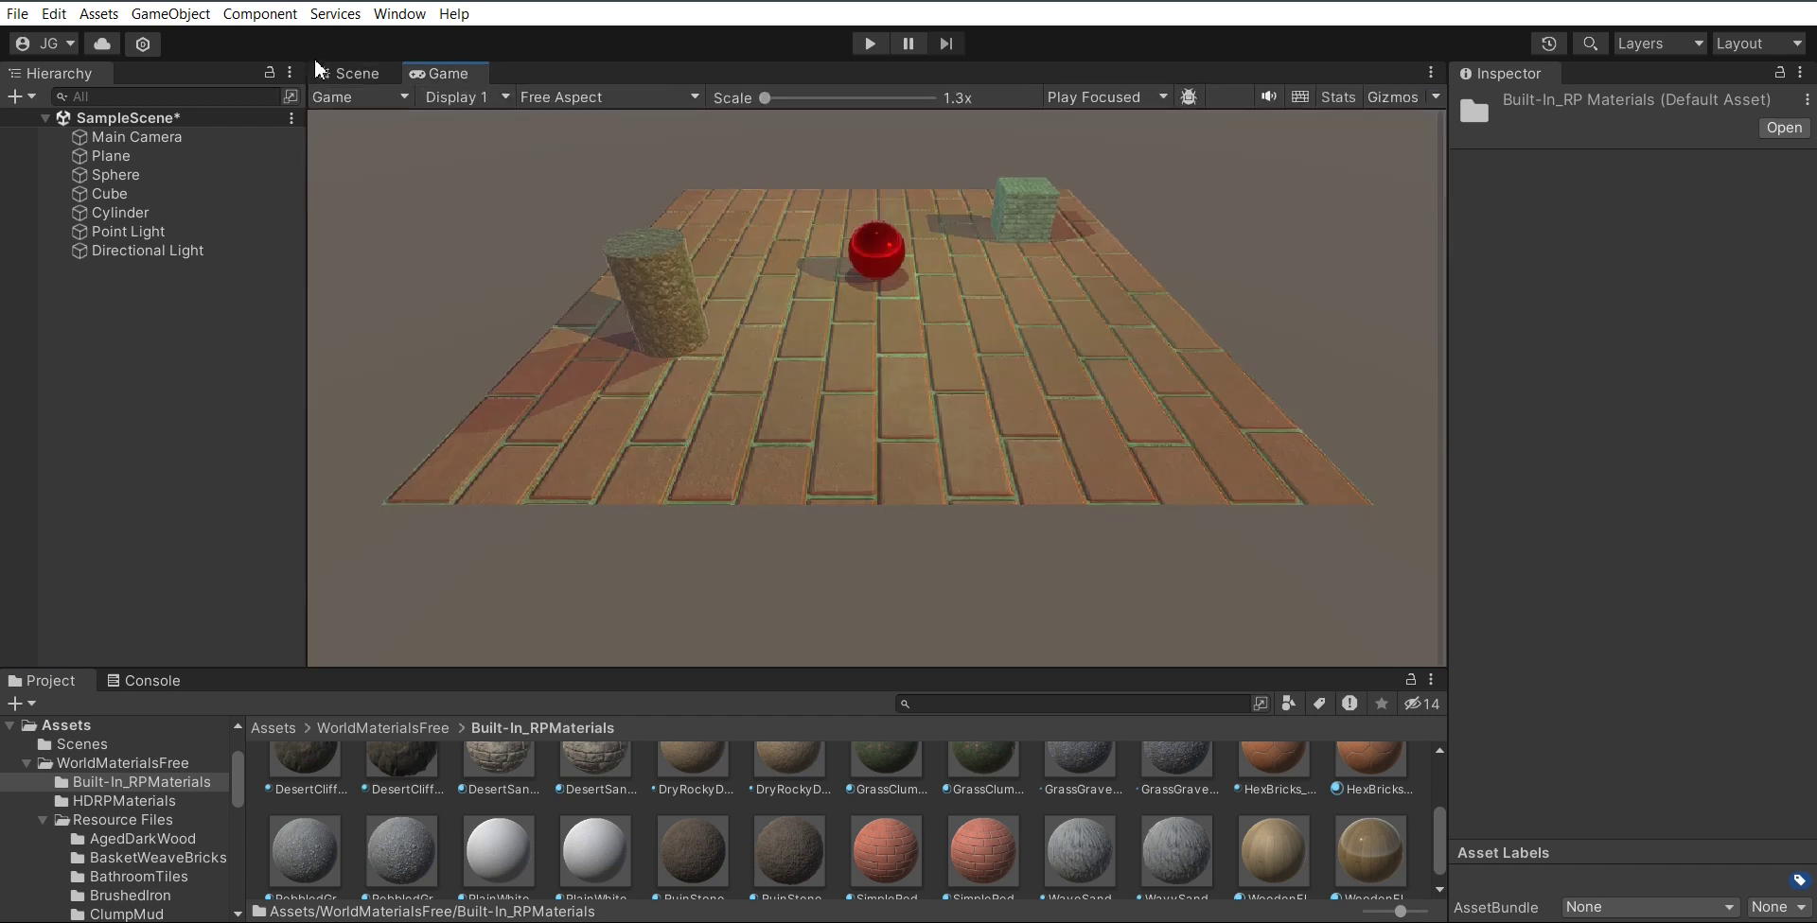
Step: Return to the Scene view and examine the cylinder, the cube and the DesertSandBrick material in the Built-In_RPMaterials folder
{"action": "left_click", "coordinate": [380, 79]}
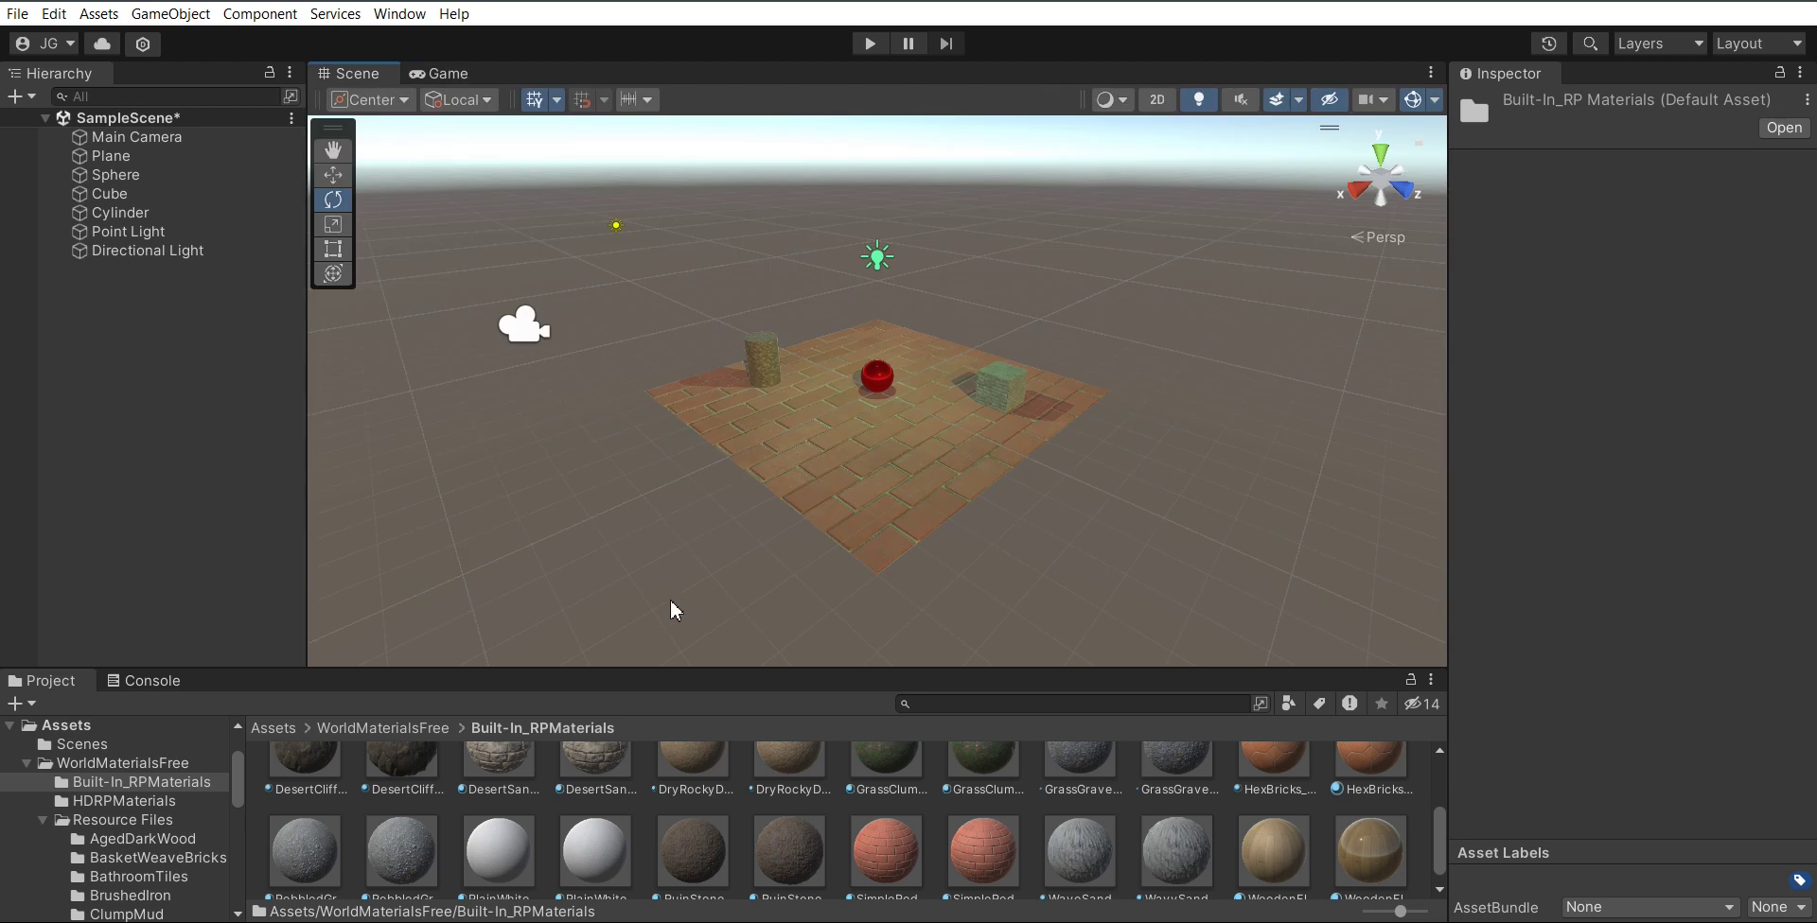
{"action": "left_click", "coordinate": [155, 217]}
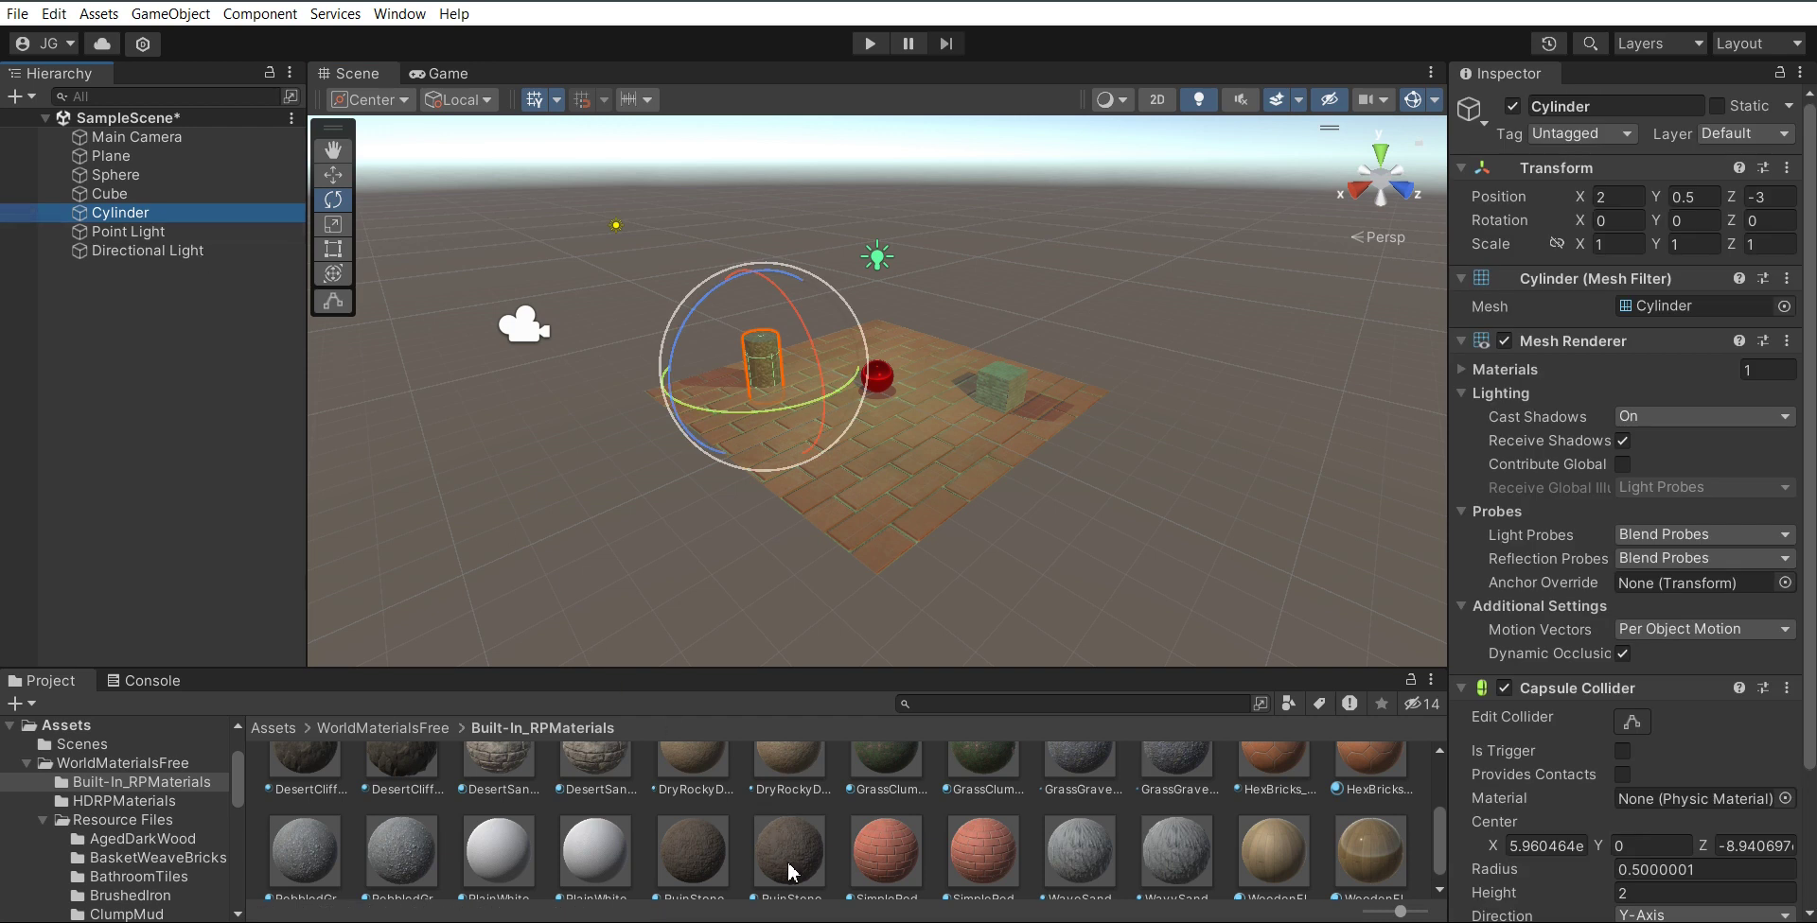
{"action": "scroll", "coordinate": [1135, 846], "scroll_direction": "down", "scroll_amount": 1}
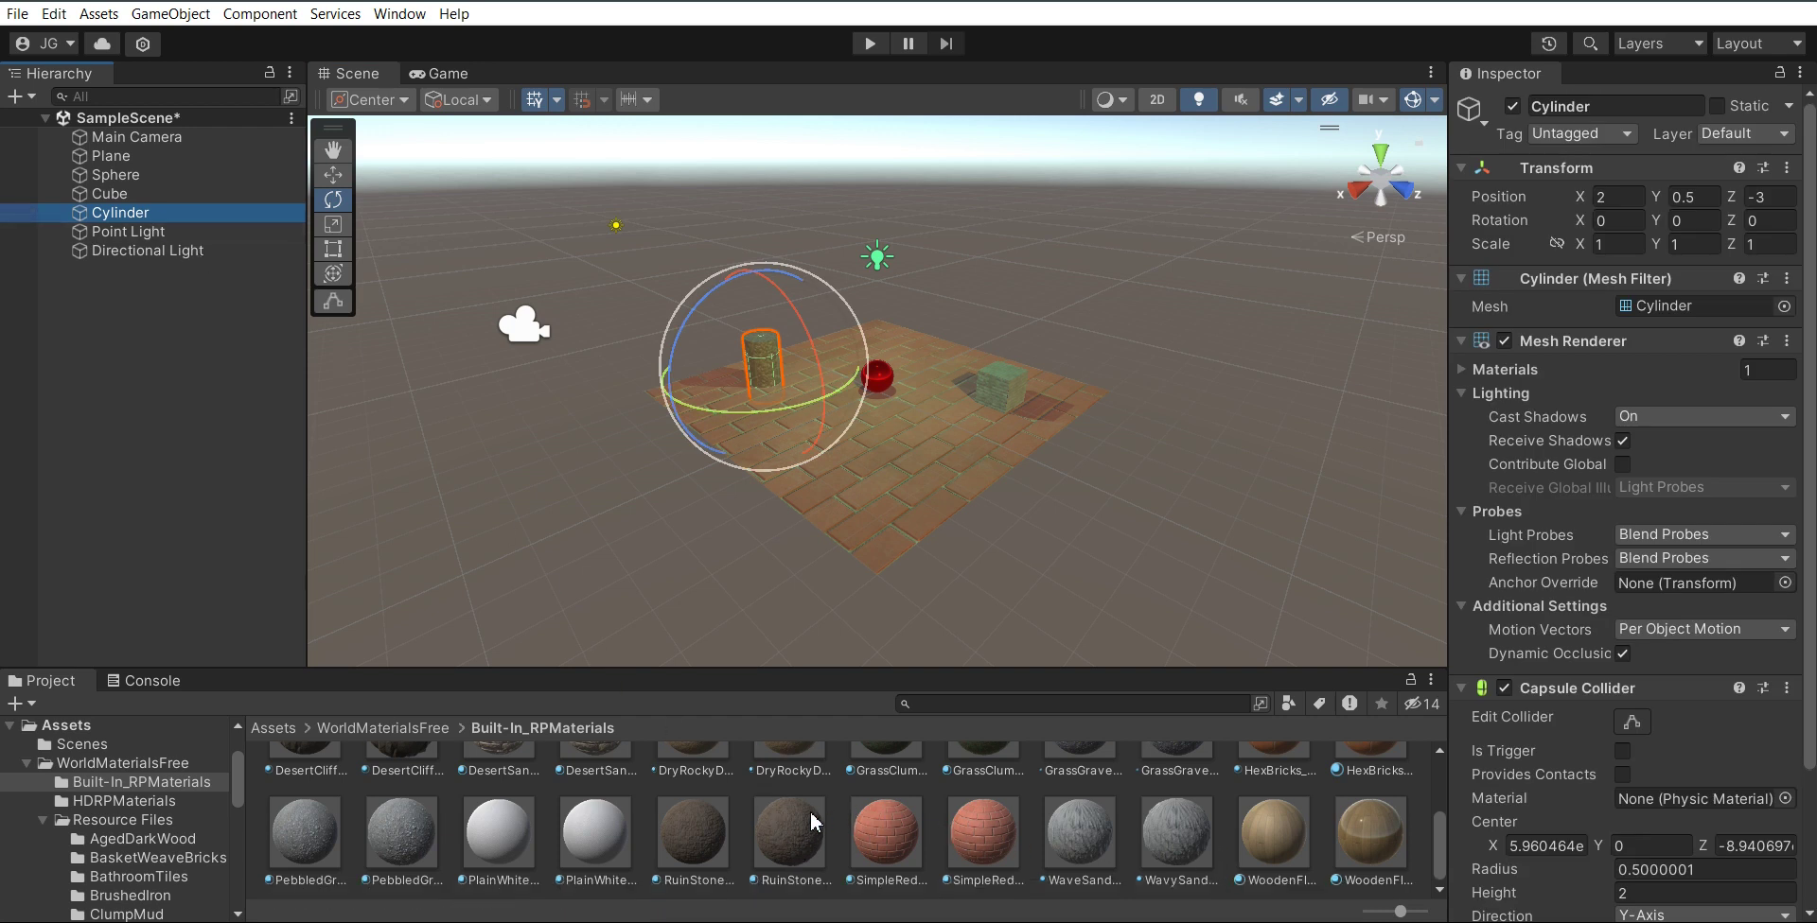
{"action": "scroll", "coordinate": [812, 822], "scroll_direction": "up", "scroll_amount": 5}
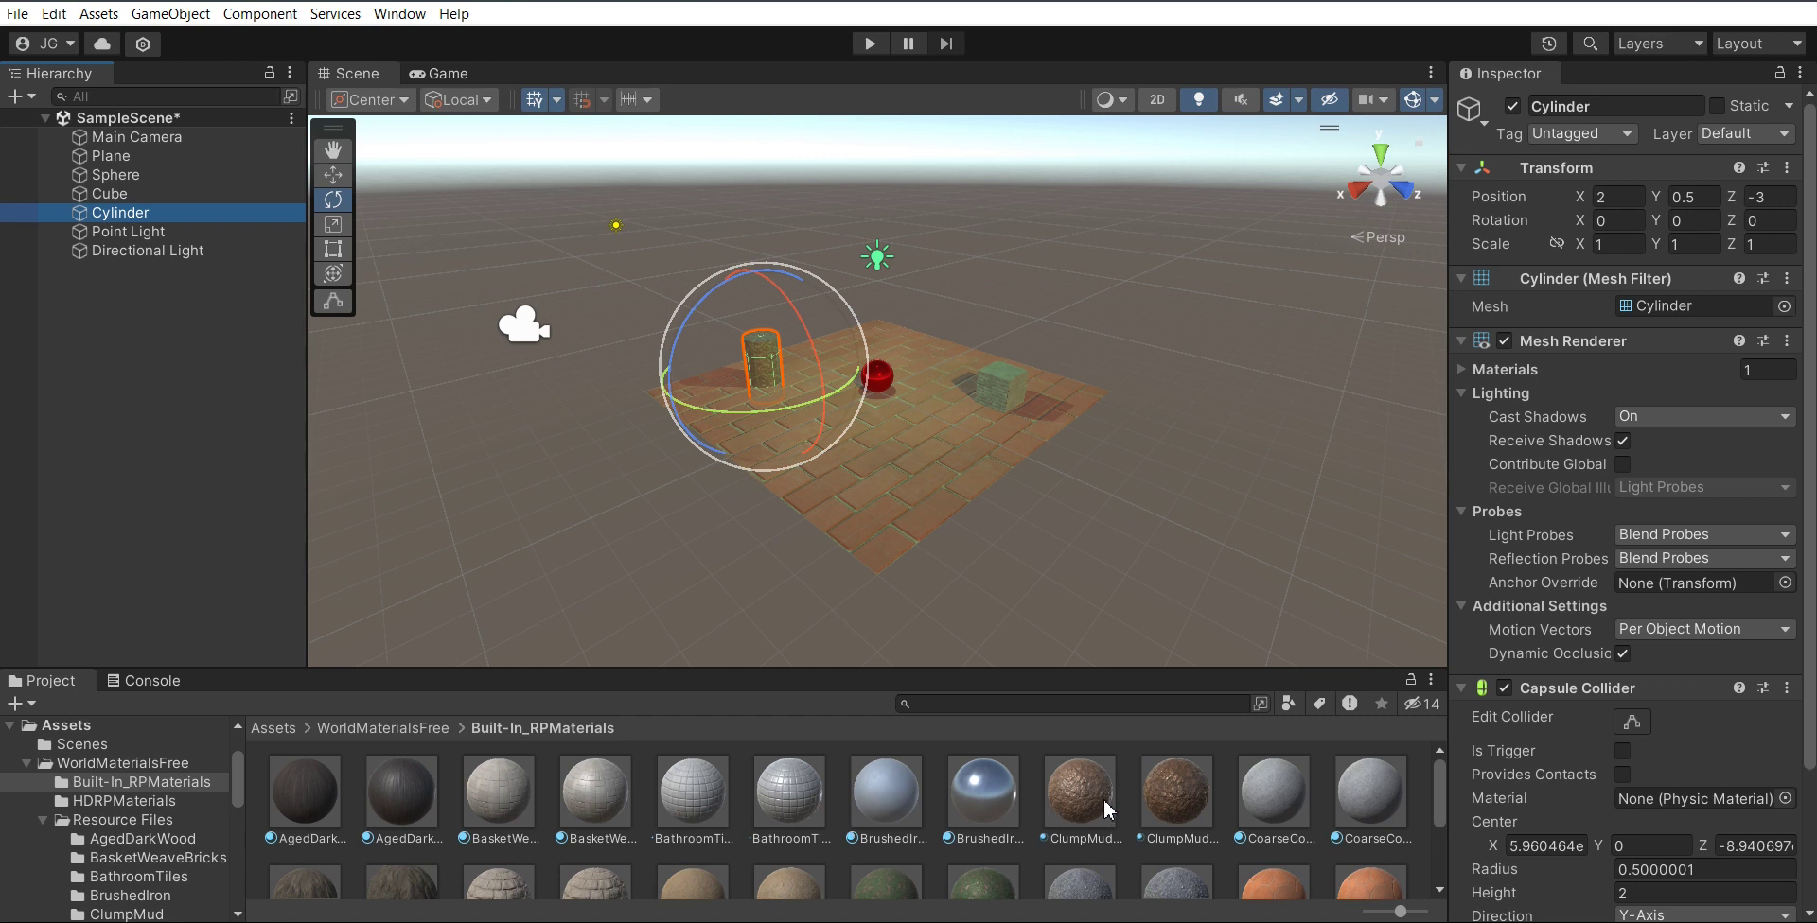
{"action": "left_click", "coordinate": [1105, 809]}
{"action": "left_click", "coordinate": [1007, 411]}
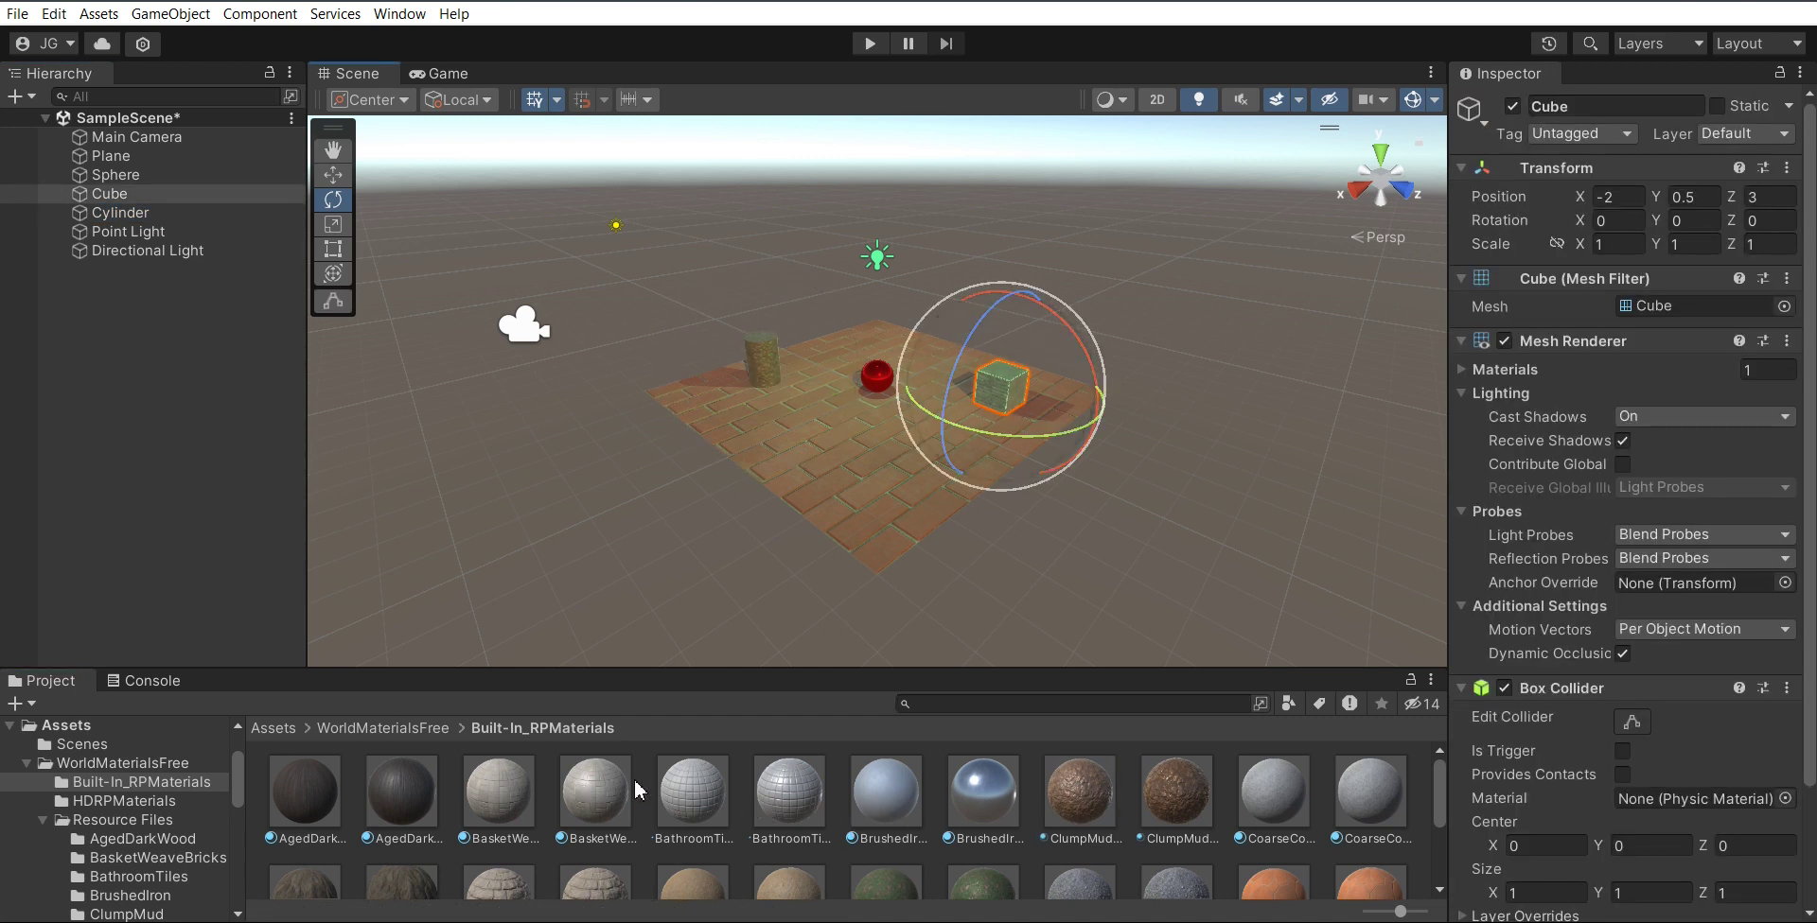
{"action": "scroll", "coordinate": [636, 790], "scroll_direction": "down", "scroll_amount": 5}
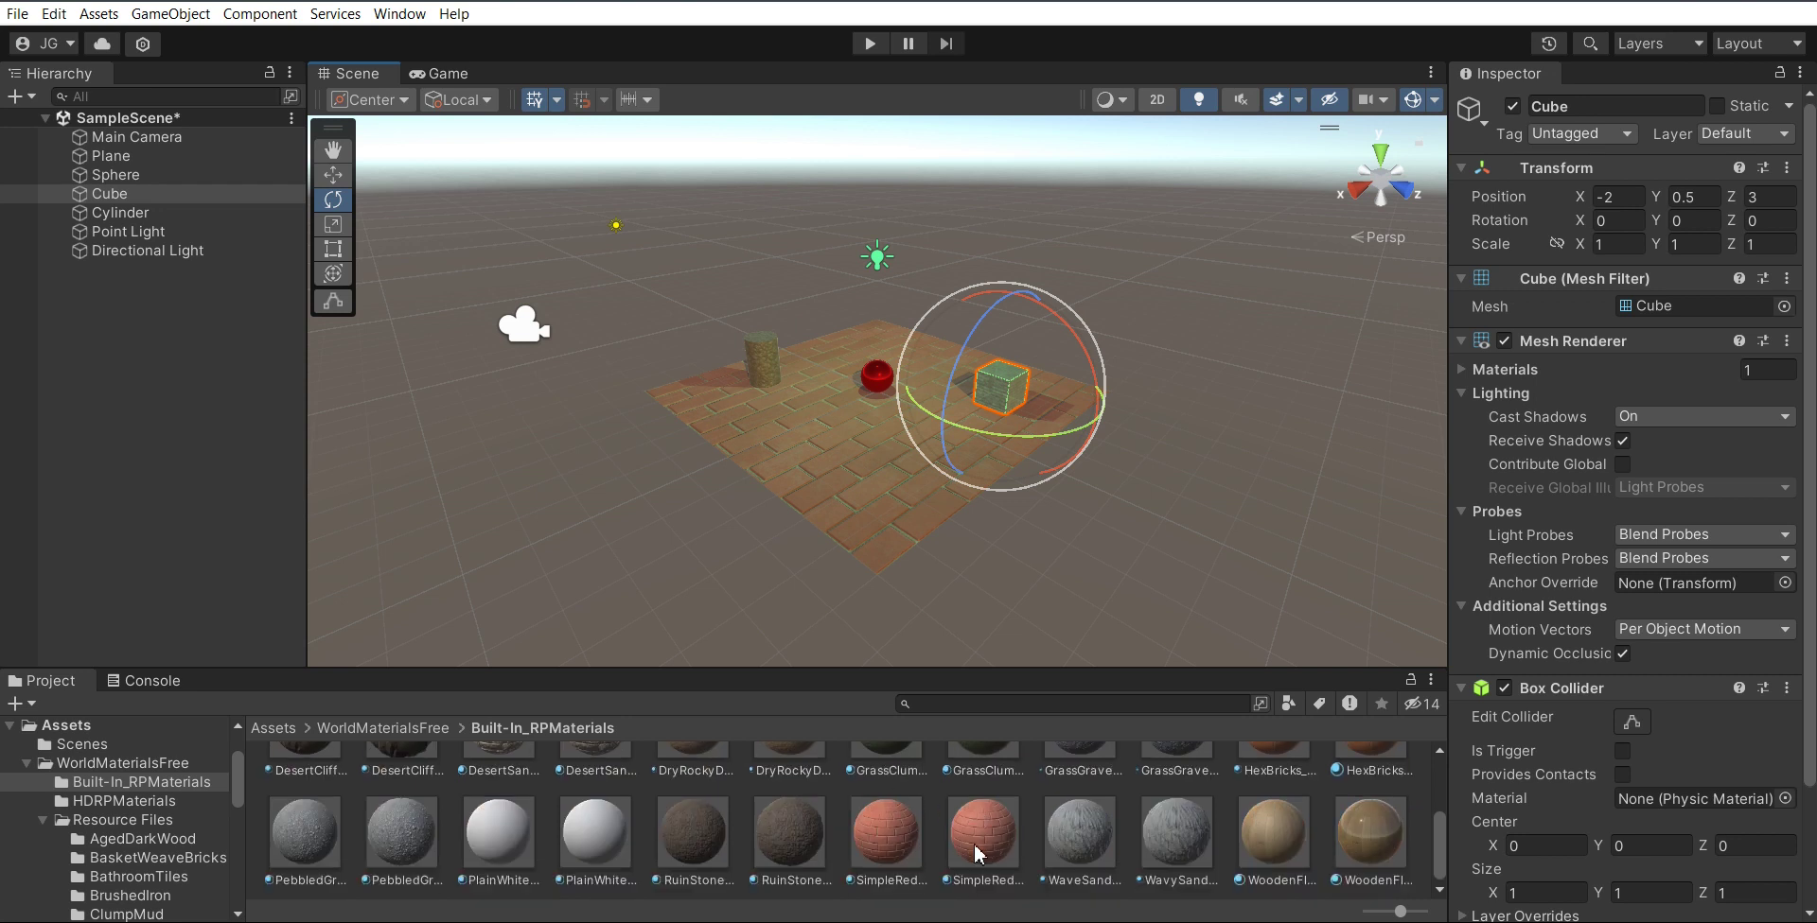
{"action": "scroll", "coordinate": [837, 861], "scroll_direction": "up", "scroll_amount": 1}
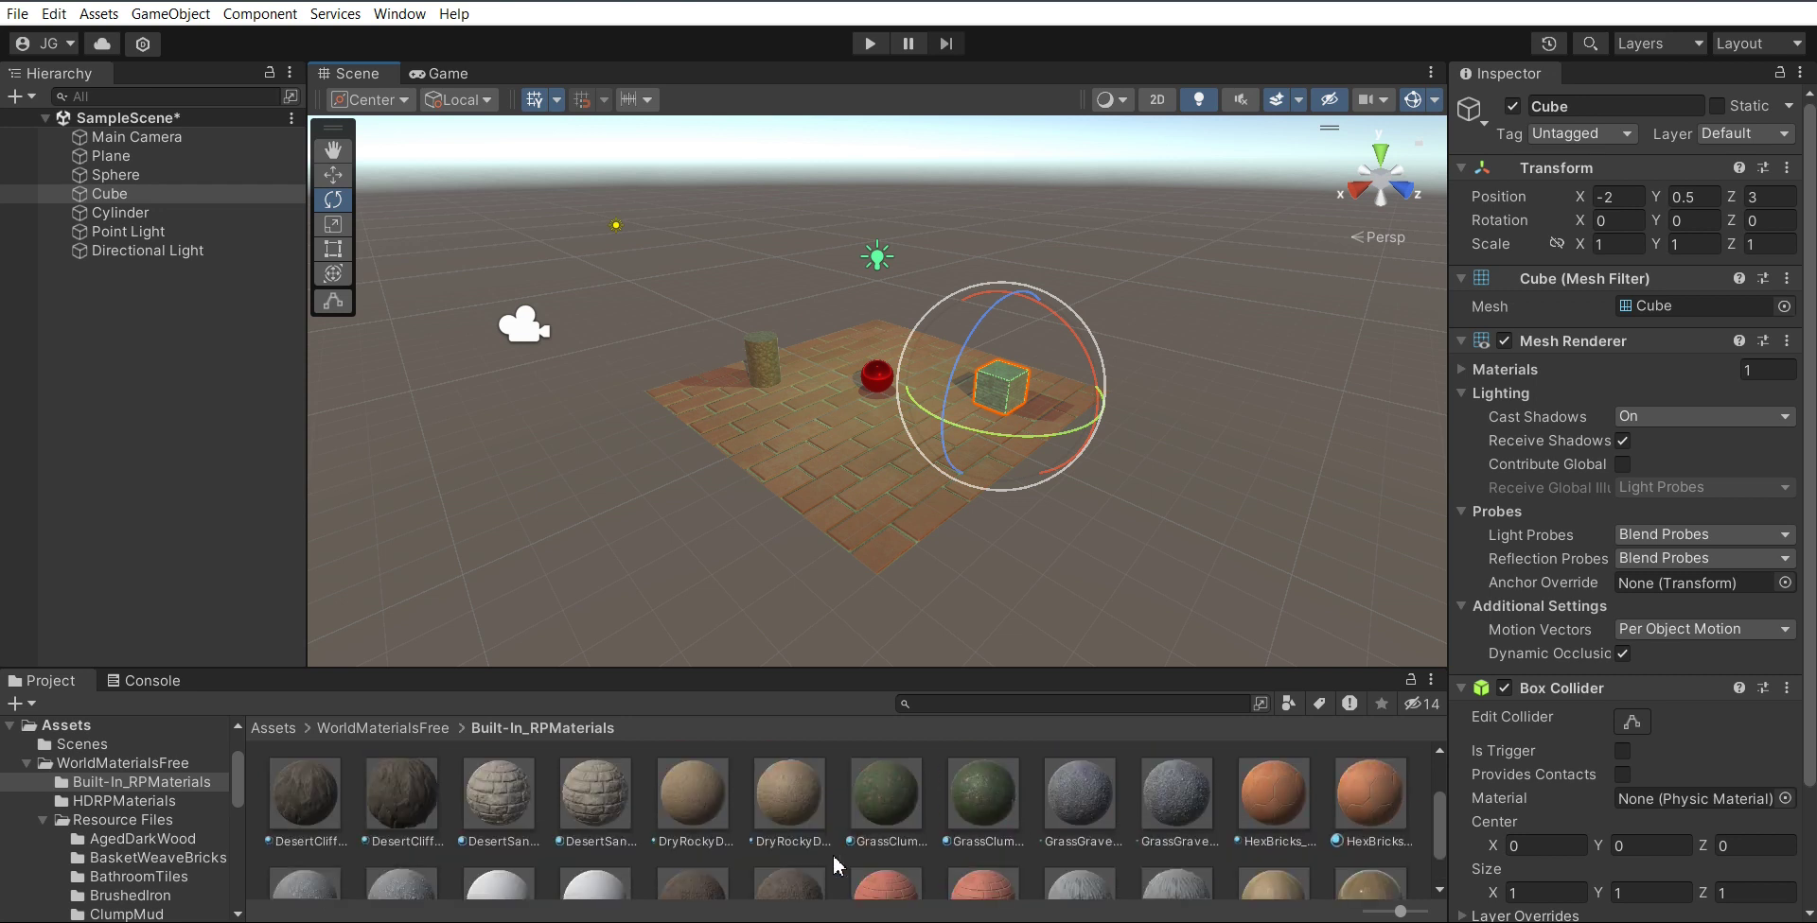
{"action": "left_click", "coordinate": [594, 817]}
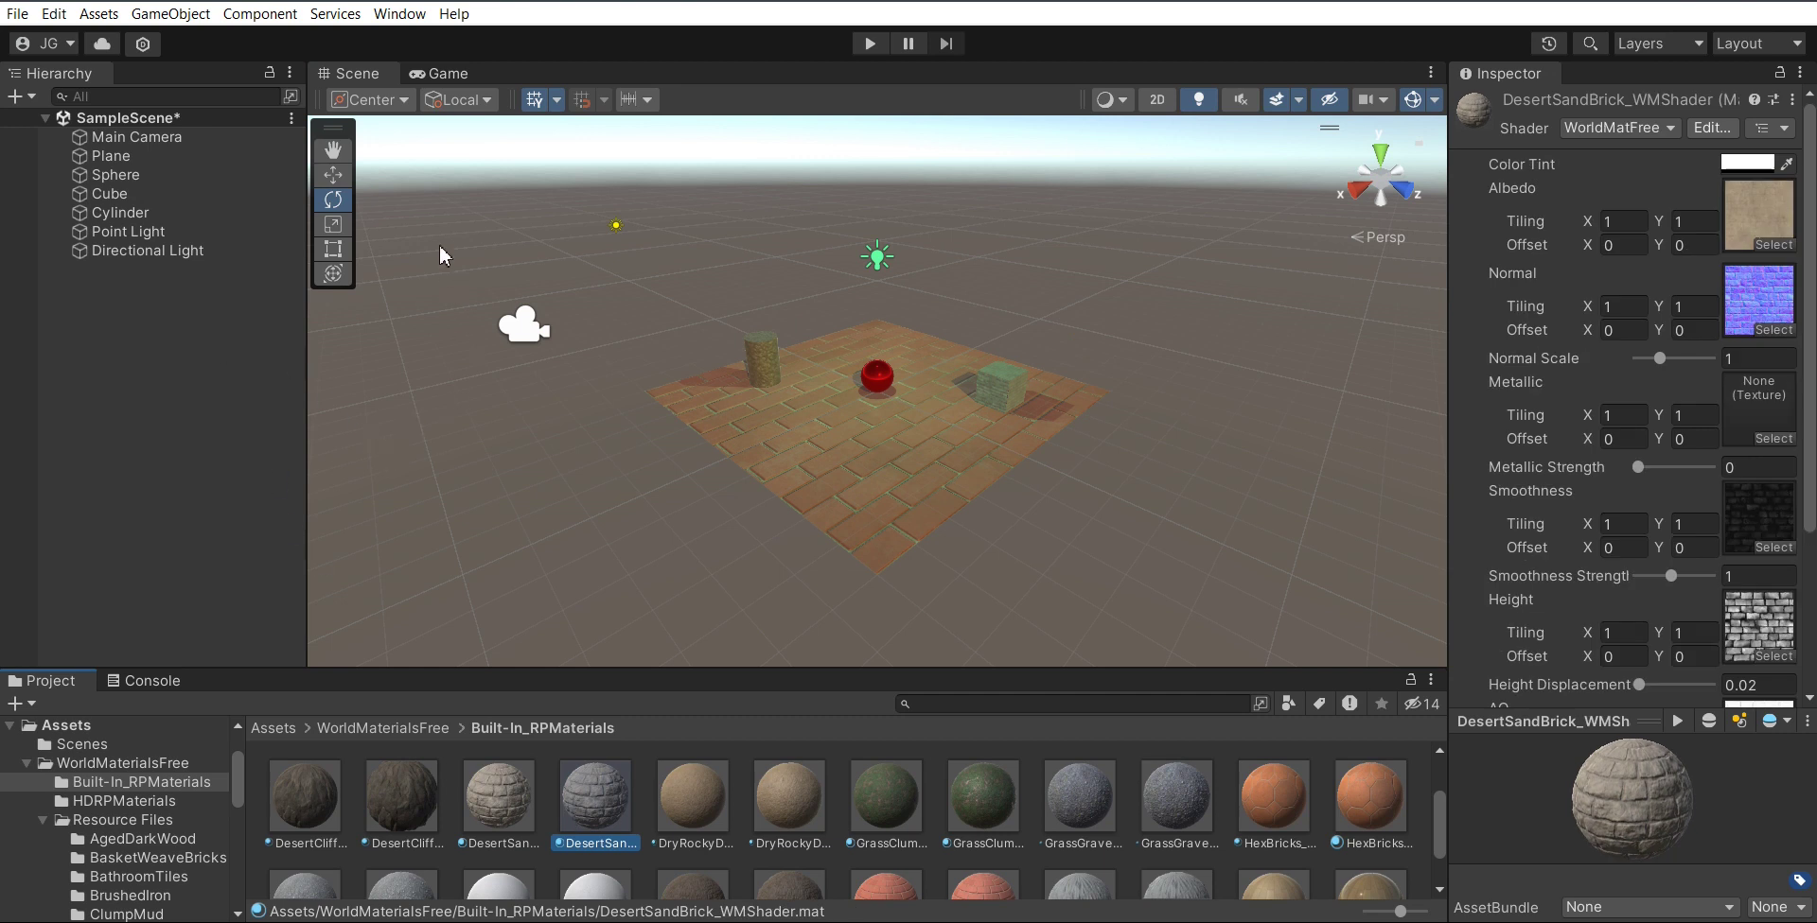
Step: Review the Point Light's settings and the 3D object and light types available for adding to the scene
{"action": "left_click", "coordinate": [133, 232]}
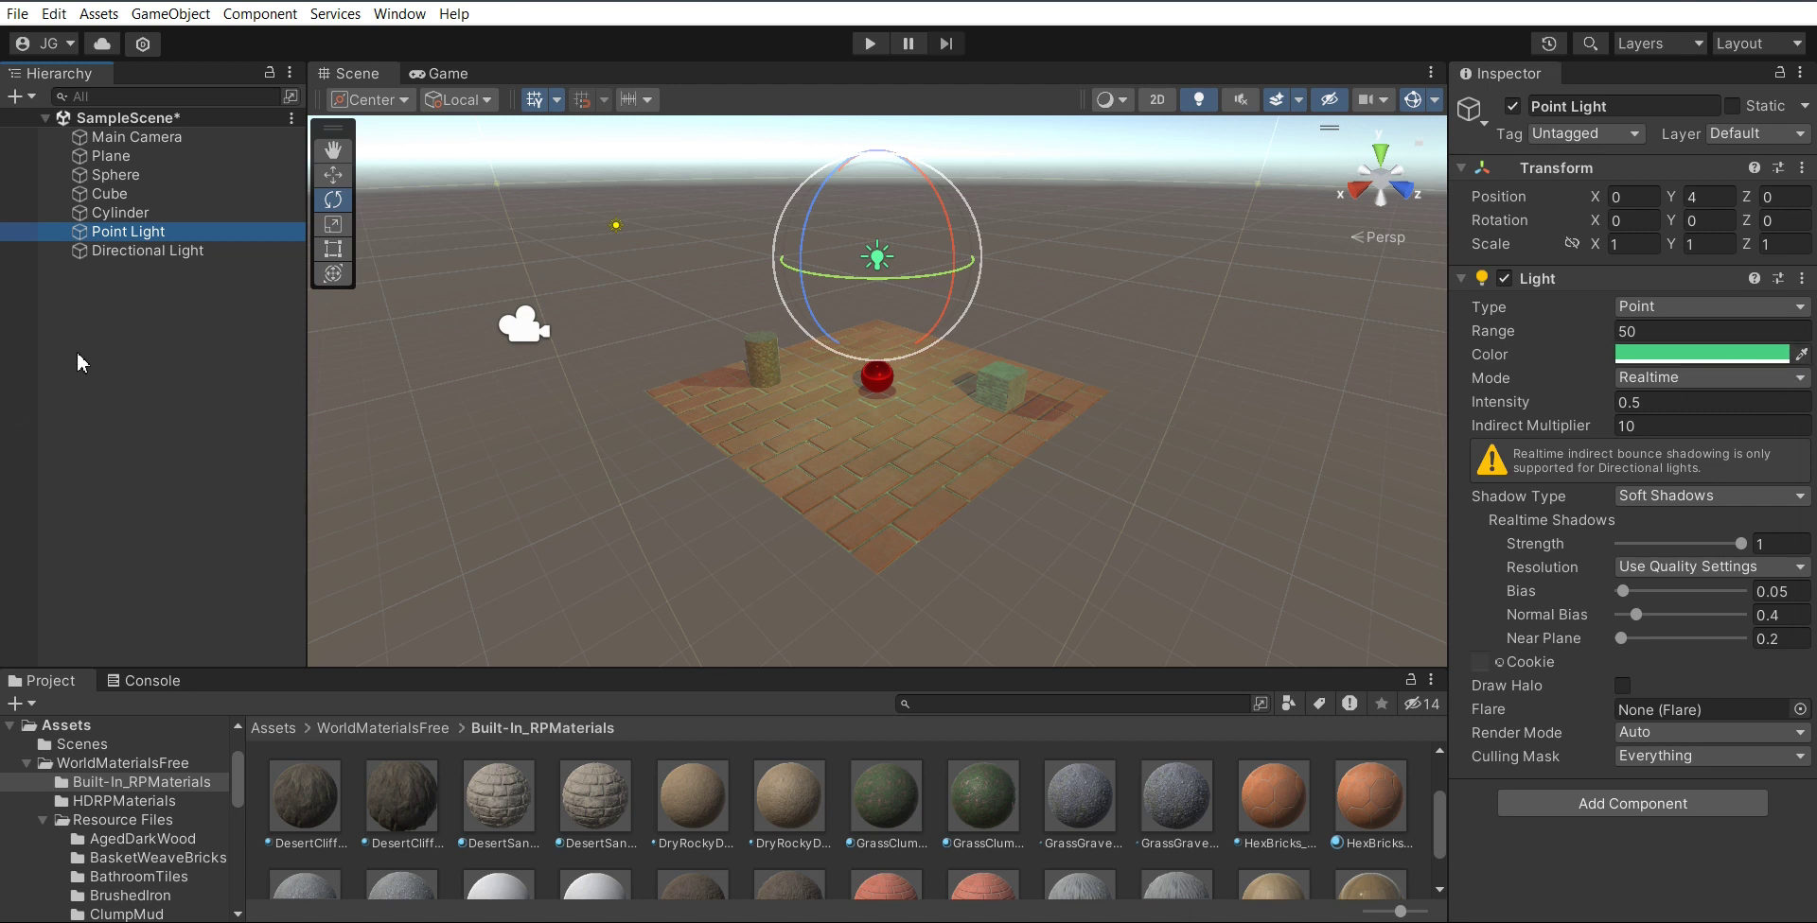
{"action": "right_click", "coordinate": [118, 278]}
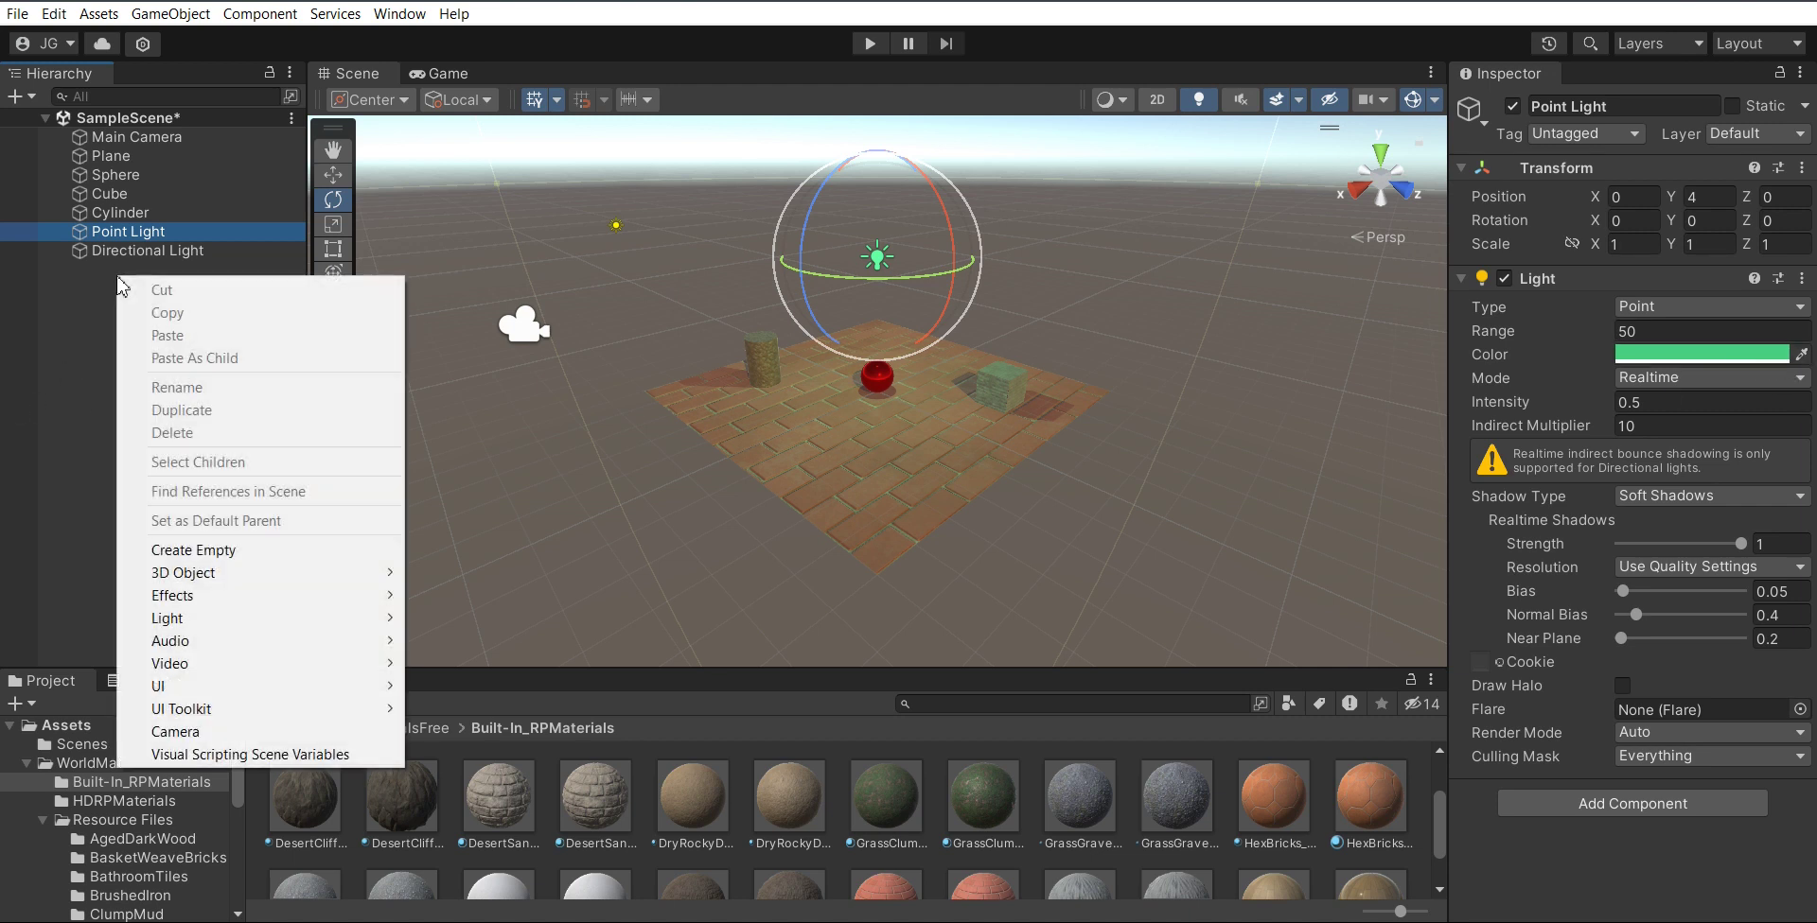
{"action": "mouse_move", "coordinate": [243, 596]}
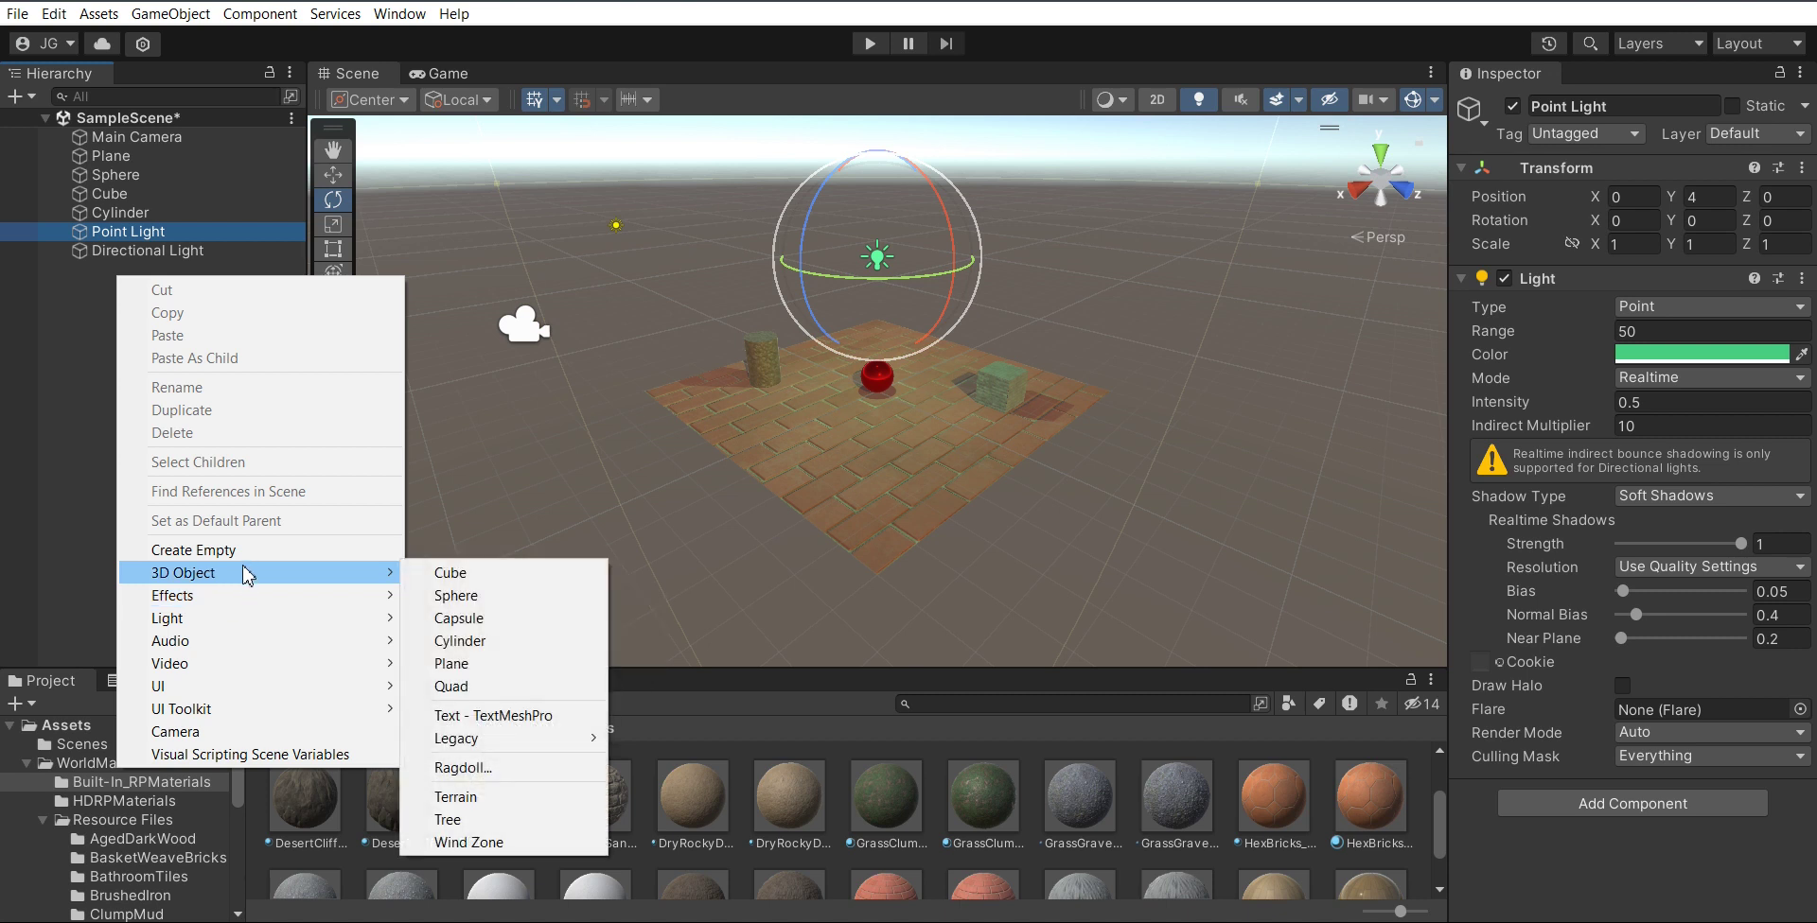
{"action": "mouse_move", "coordinate": [246, 626]}
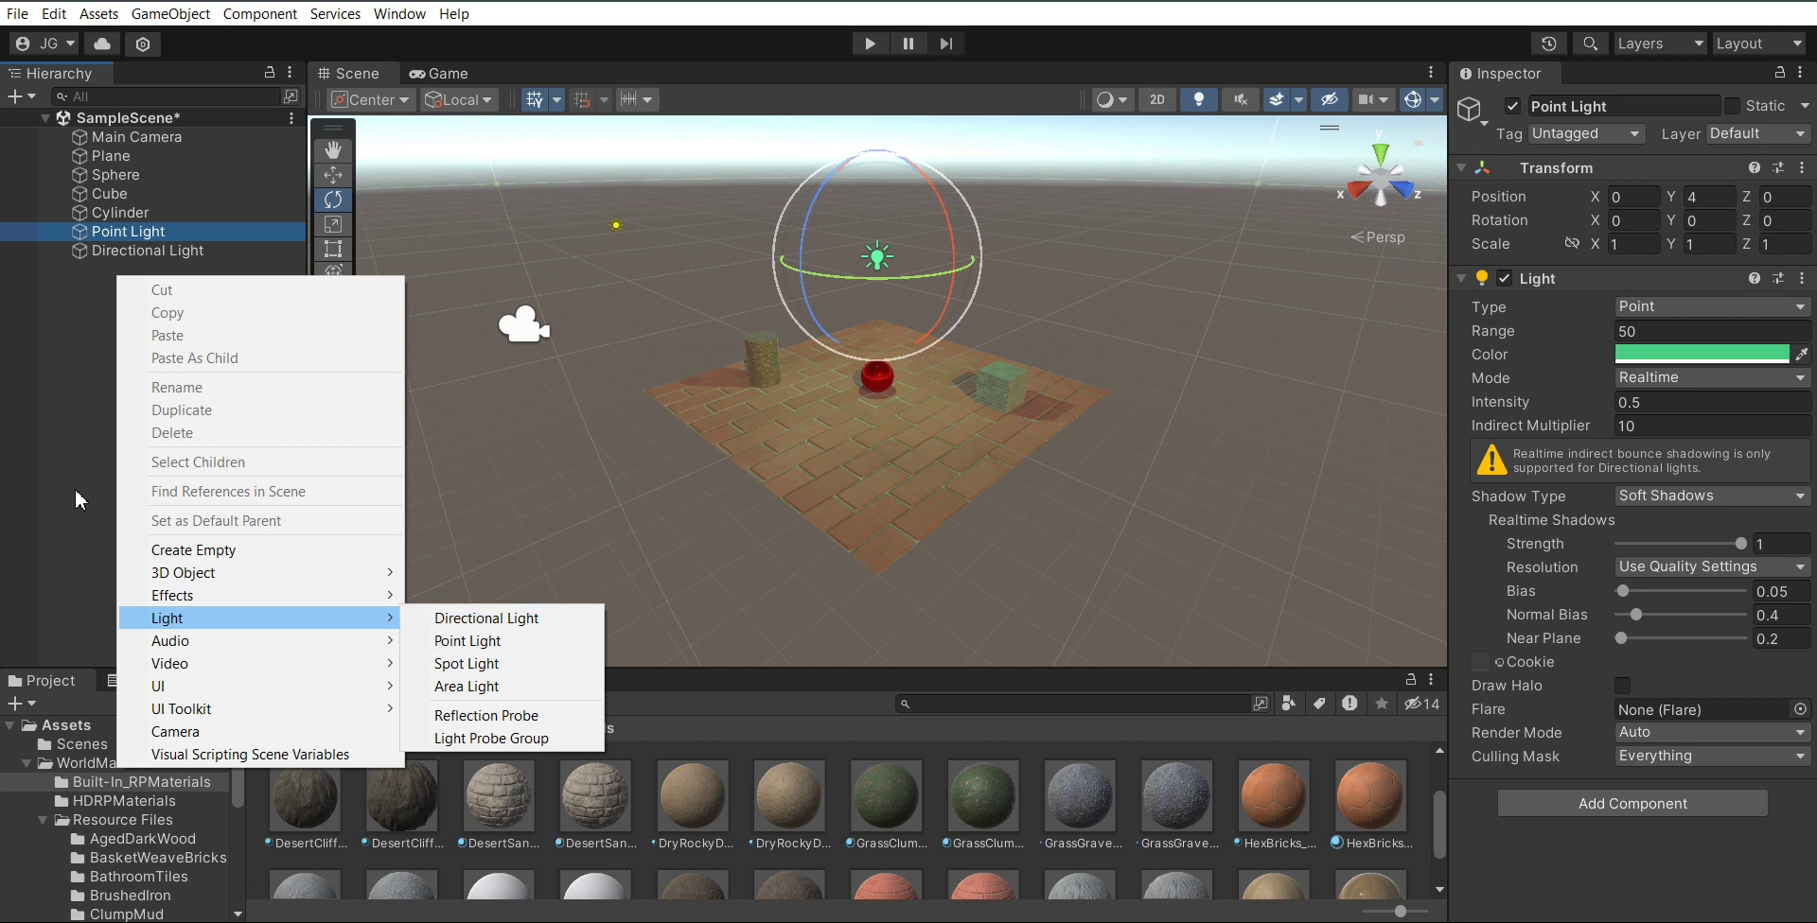
{"action": "left_click", "coordinate": [854, 298]}
{"action": "left_click", "coordinate": [880, 255]}
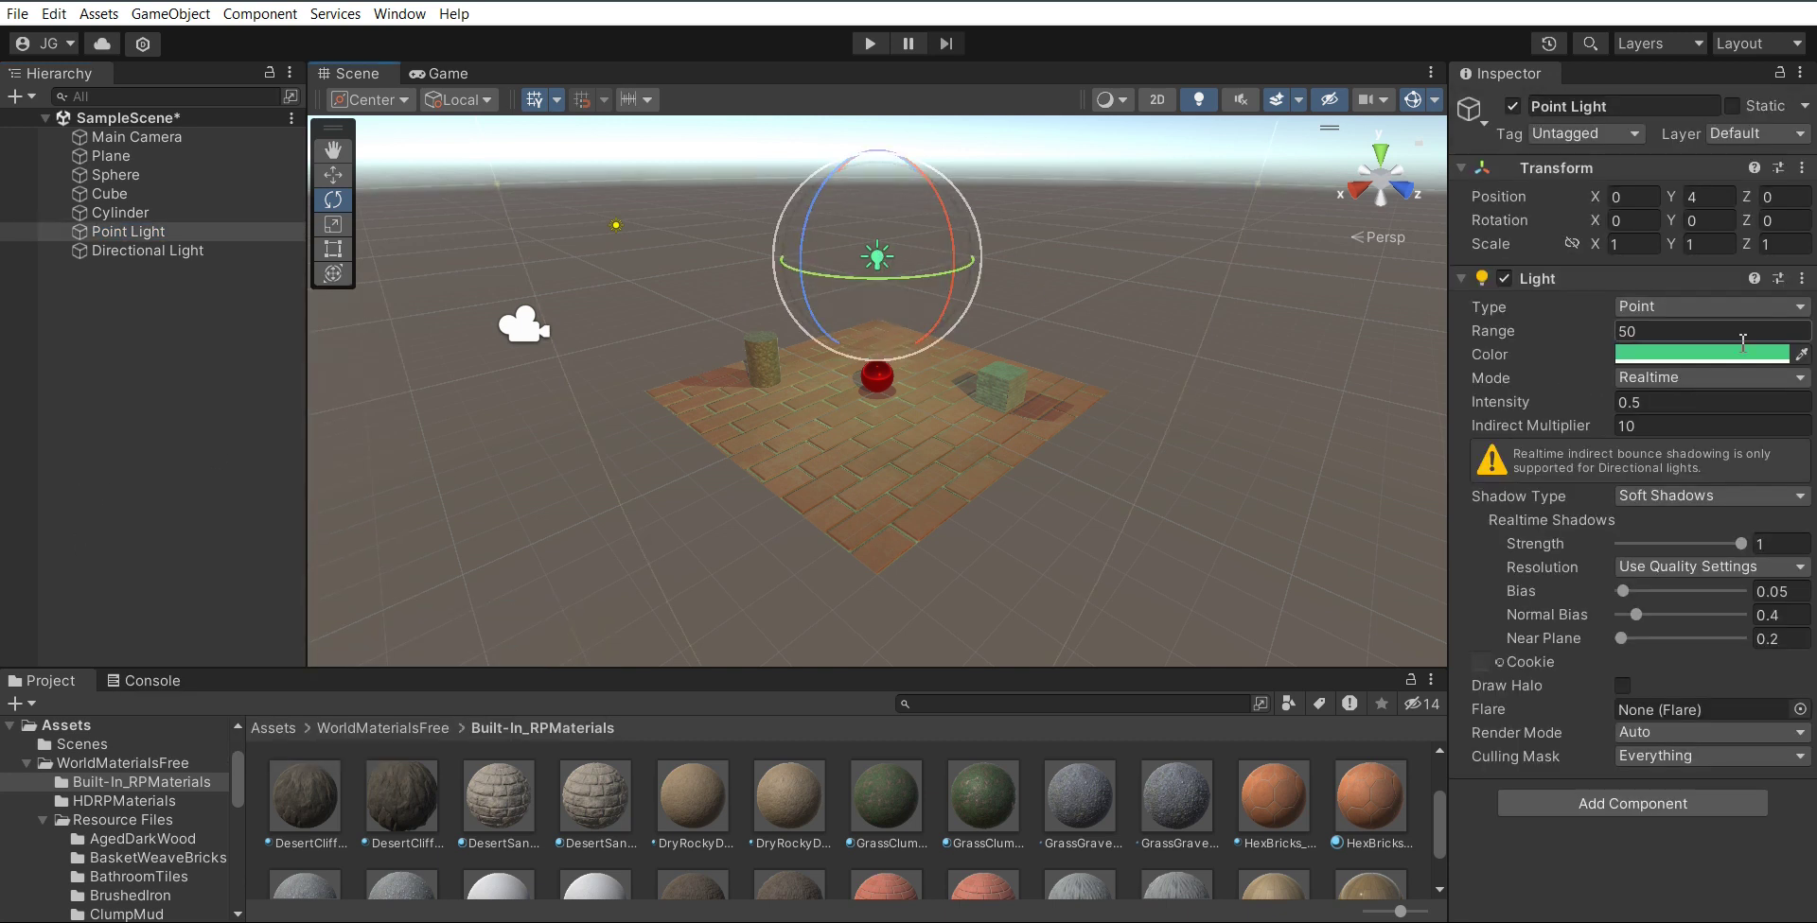
Step: Set the Point Light's range to 10 and intensity to 50, and preview the lighting in the Game view
{"action": "left_click", "coordinate": [1655, 329]}
{"action": "key", "text": "BackSpace"}
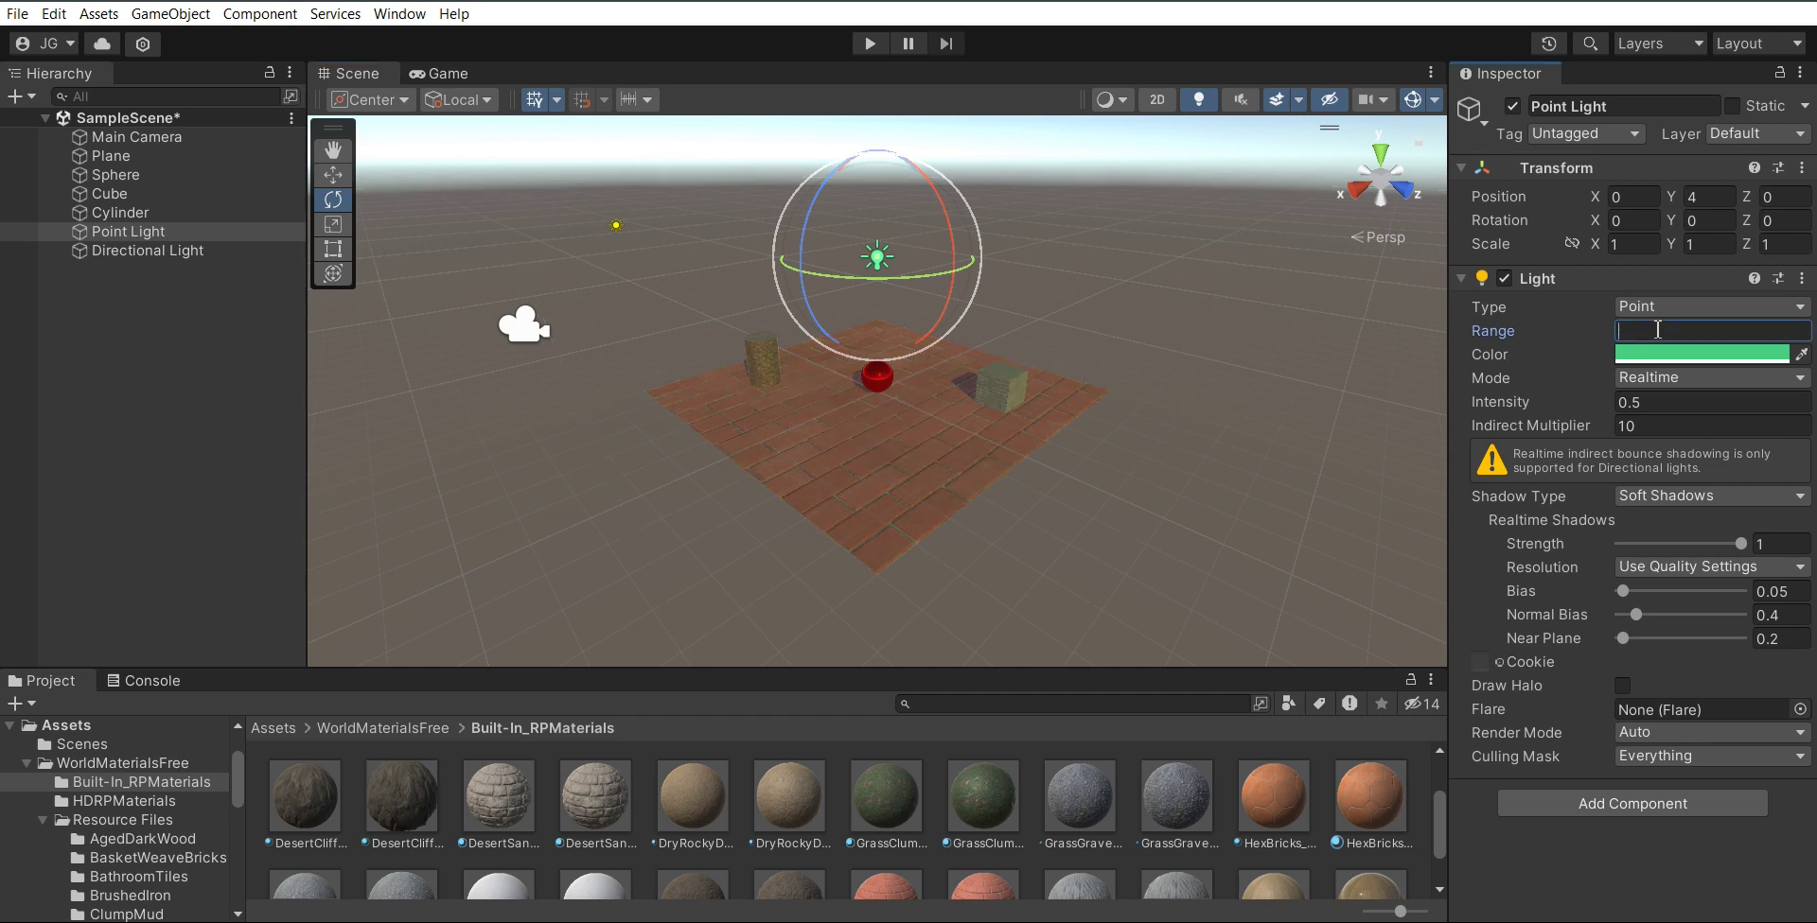
{"action": "type", "text": "10"}
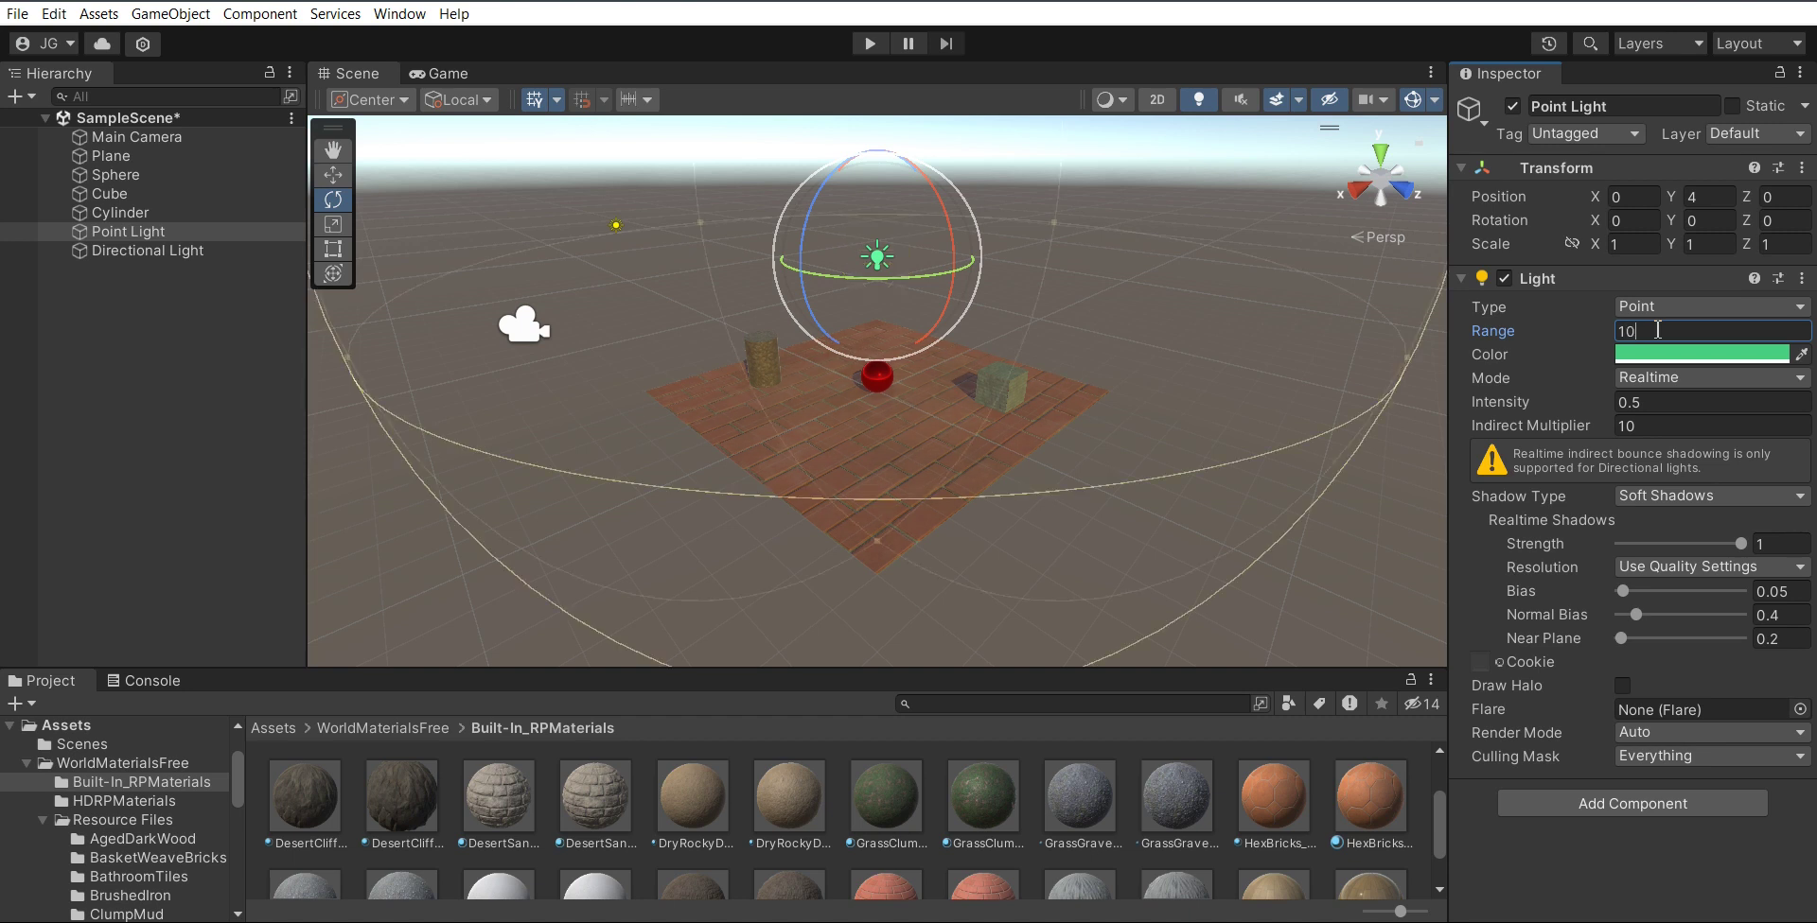
{"action": "left_click", "coordinate": [1664, 402]}
{"action": "key", "text": "BackSpace"}
{"action": "type", "text": "50"}
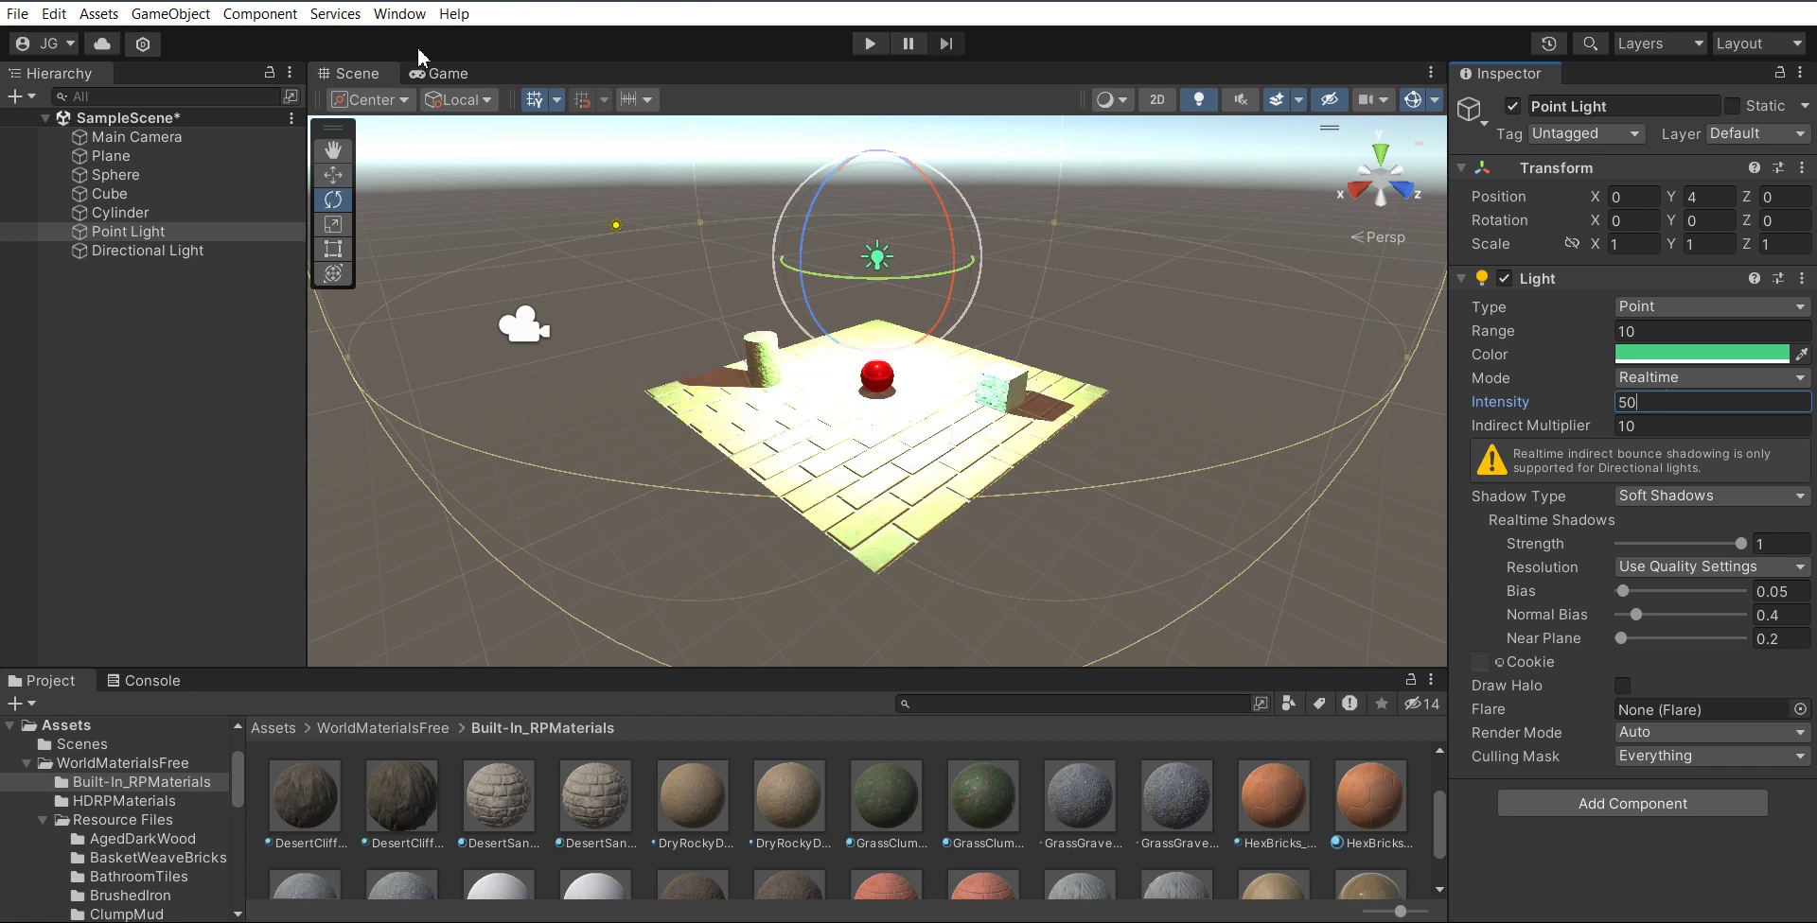
{"action": "left_click", "coordinate": [441, 73]}
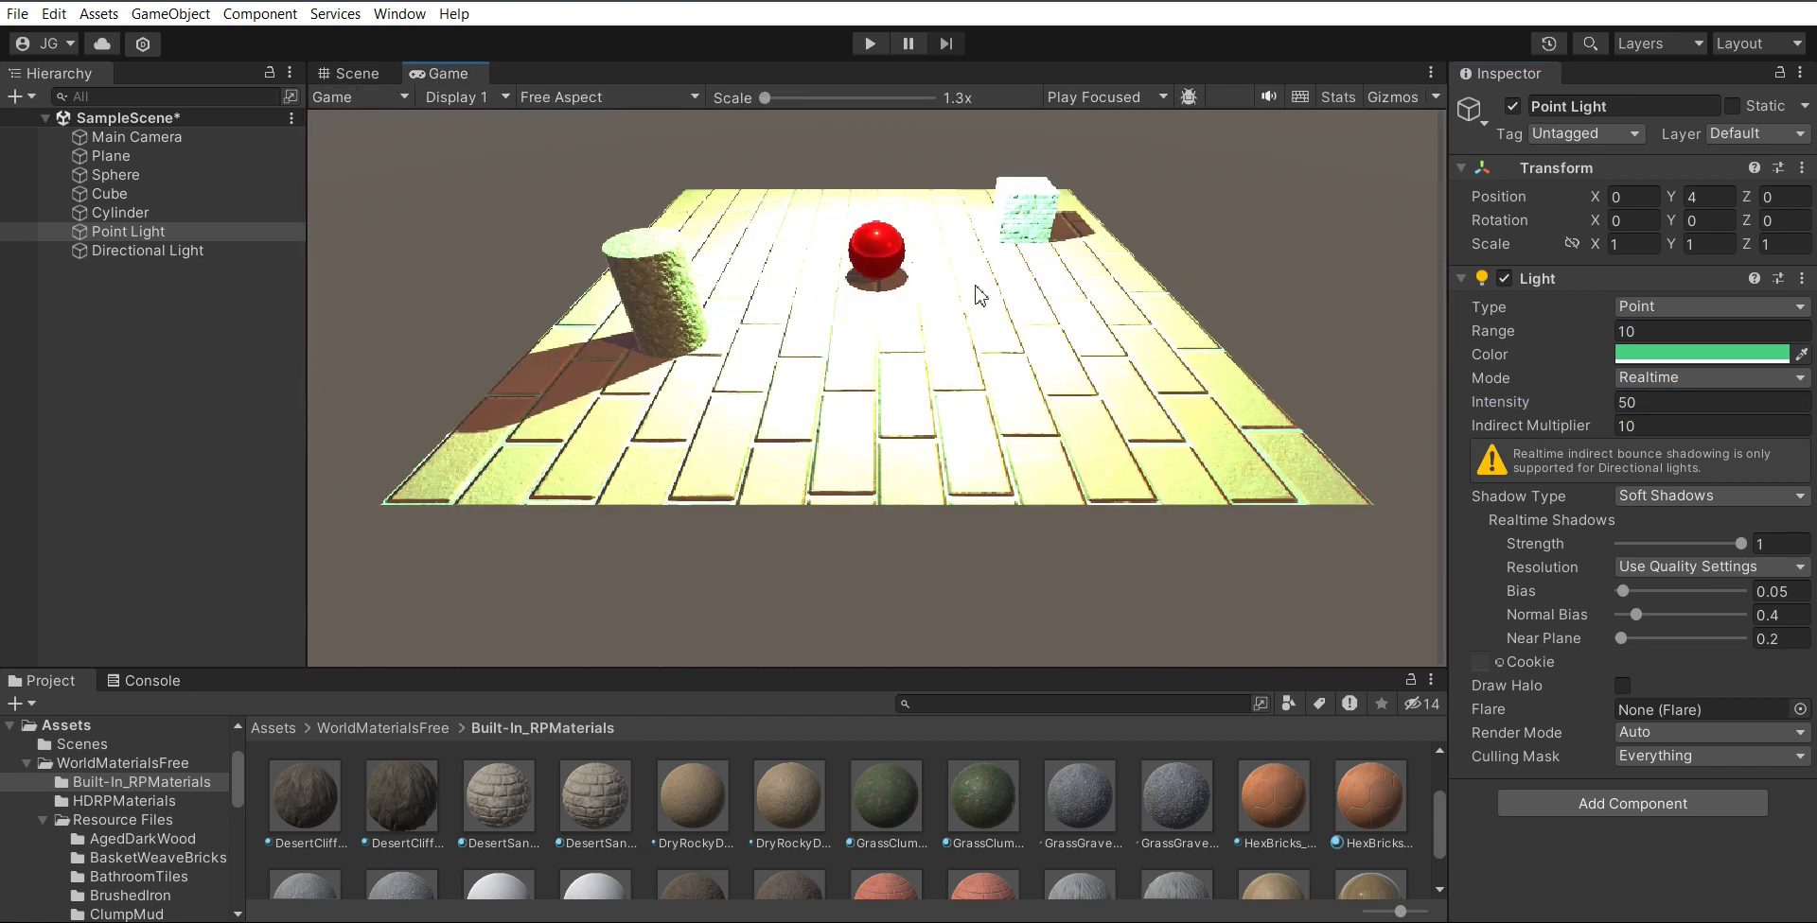
Step: Try a sampled white for the Point Light's color and replace it with a dark red sampled from the sphere
{"action": "left_click", "coordinate": [1800, 354]}
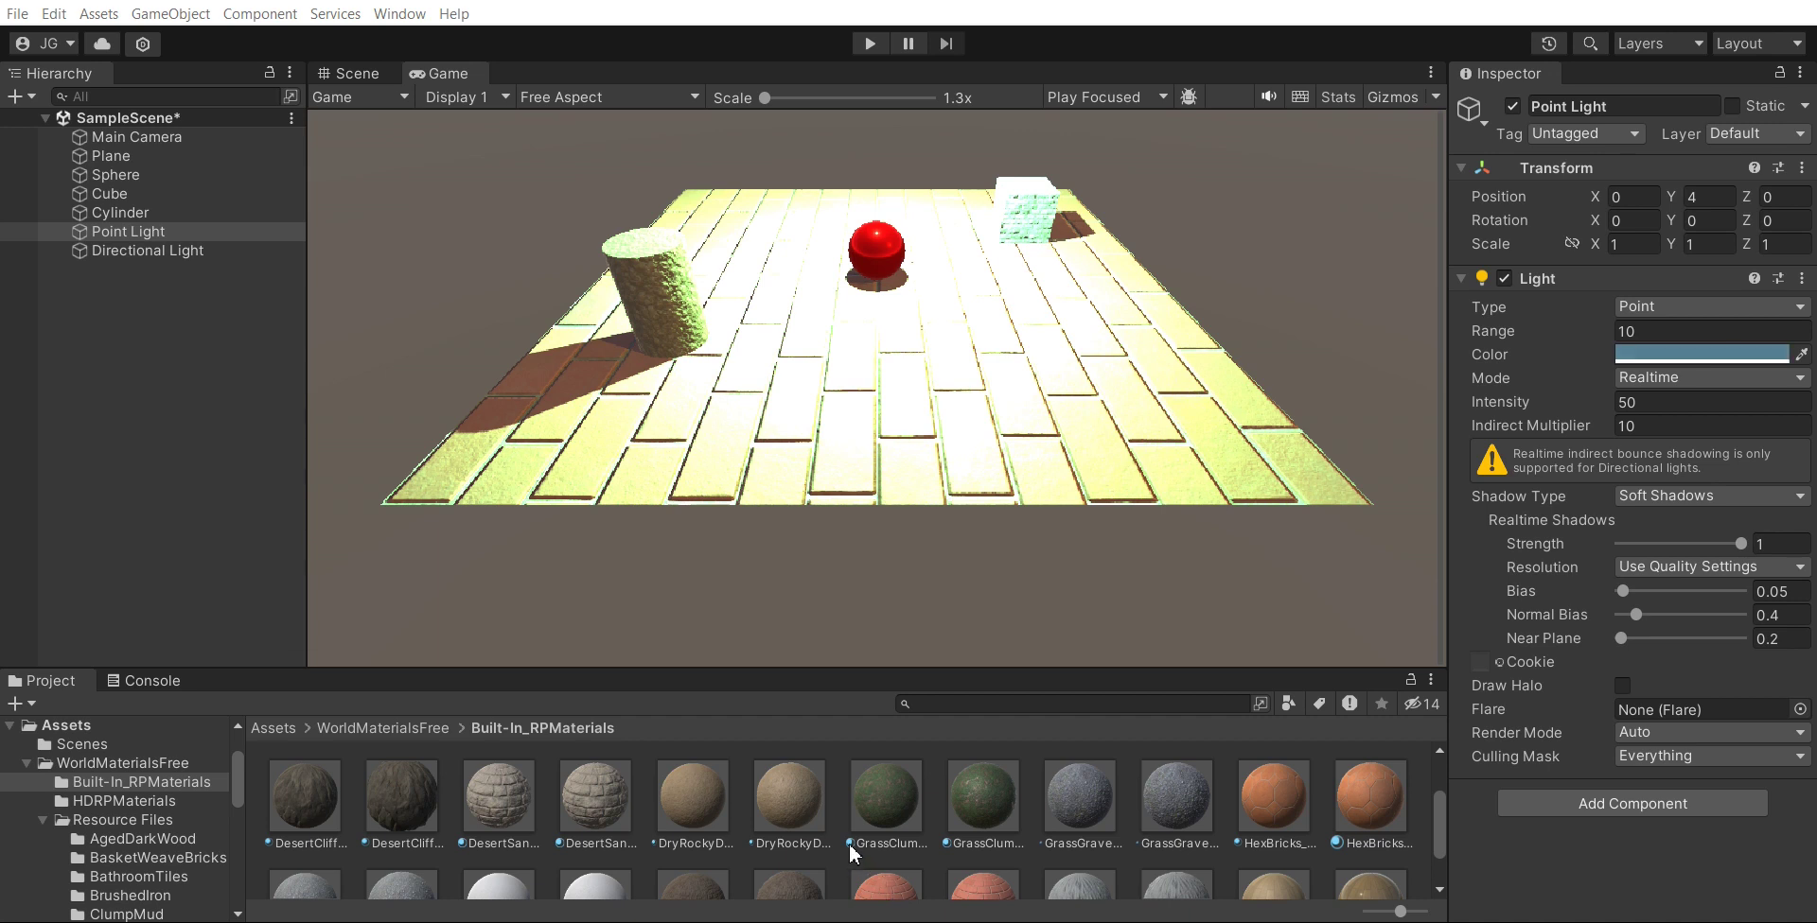
{"action": "left_click", "coordinate": [845, 806]}
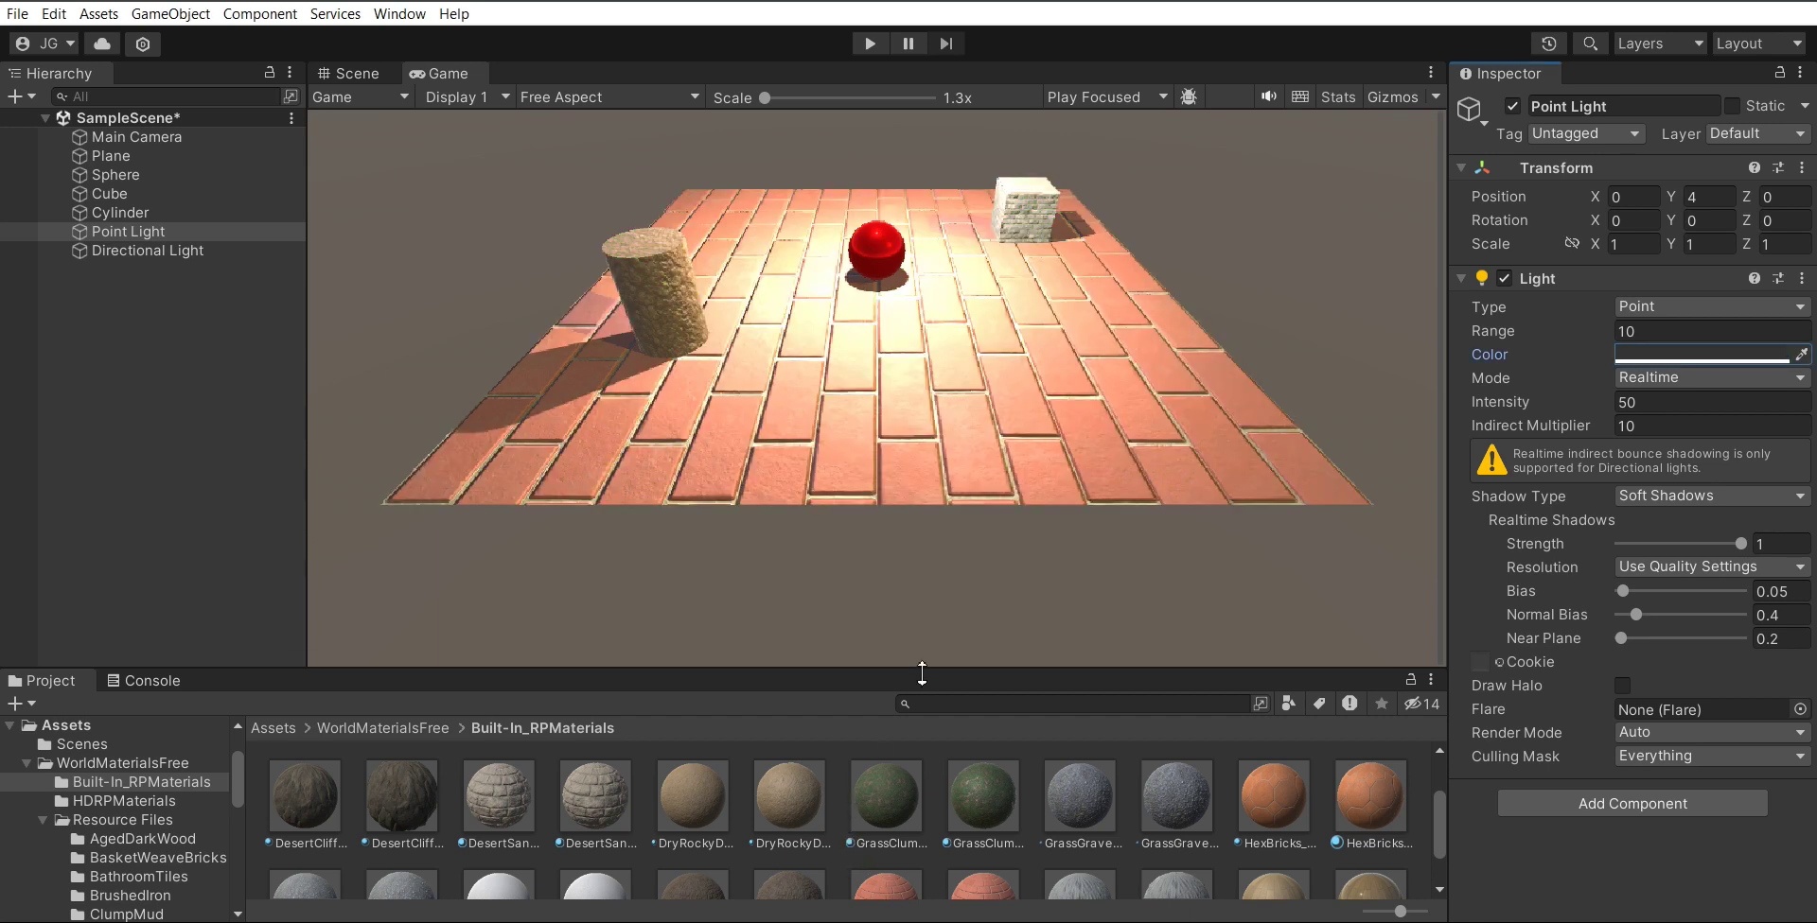
{"action": "left_click", "coordinate": [1802, 358]}
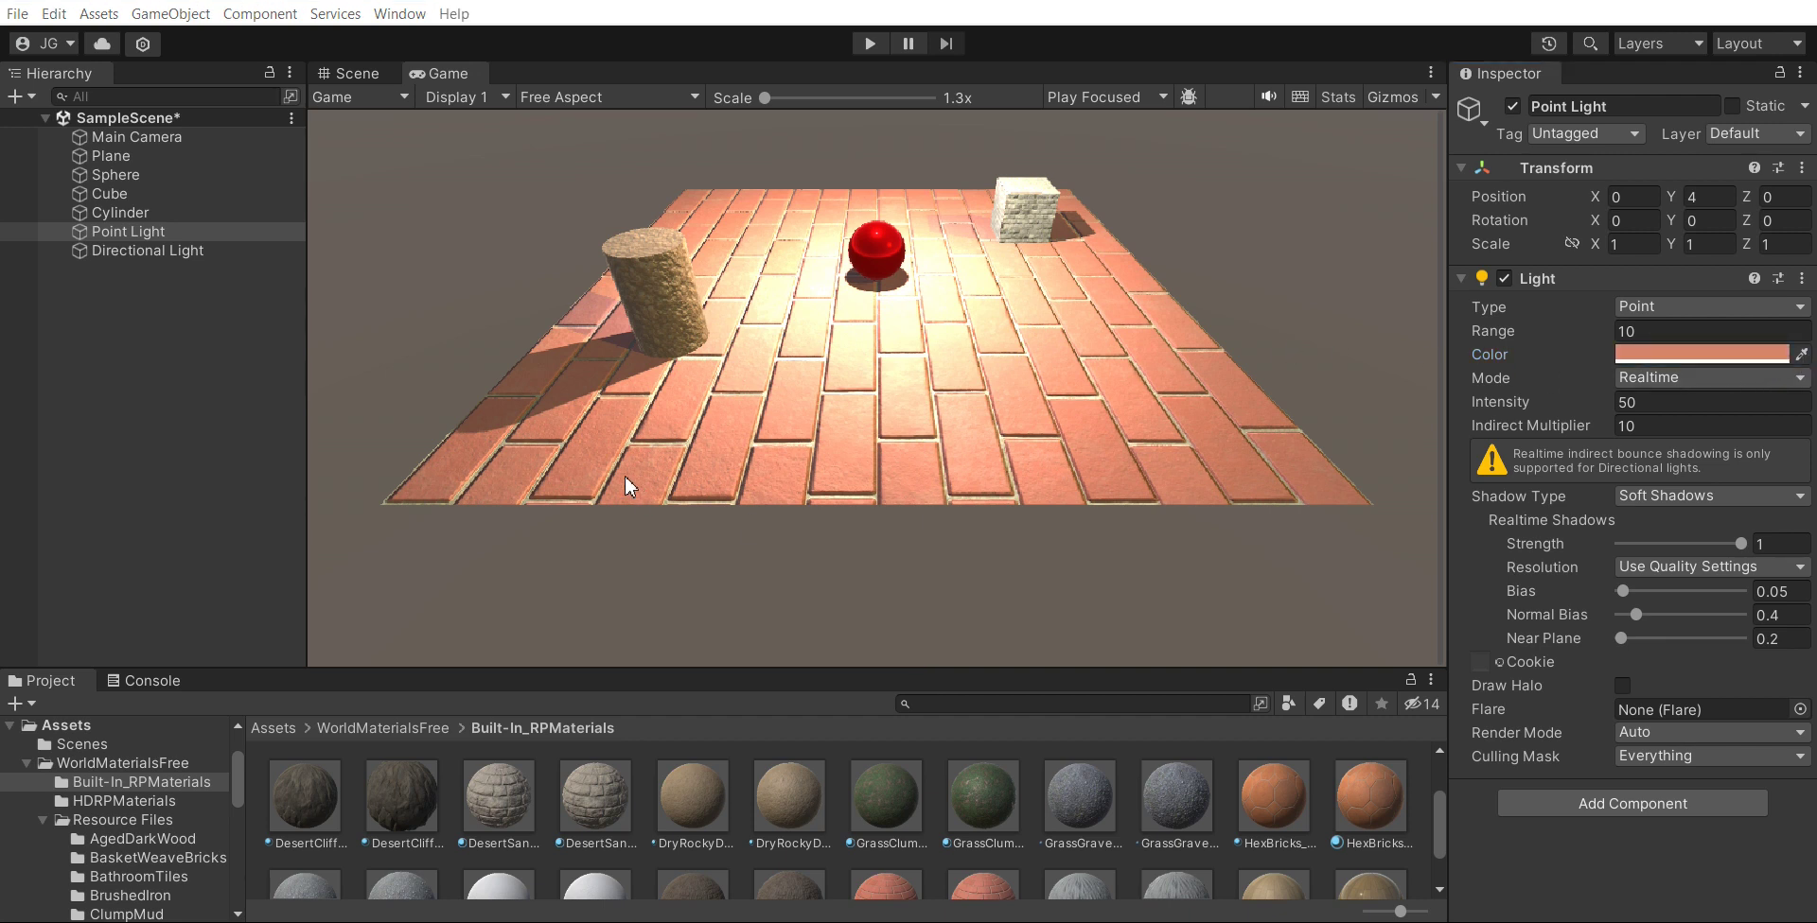
{"action": "left_click", "coordinate": [910, 259]}
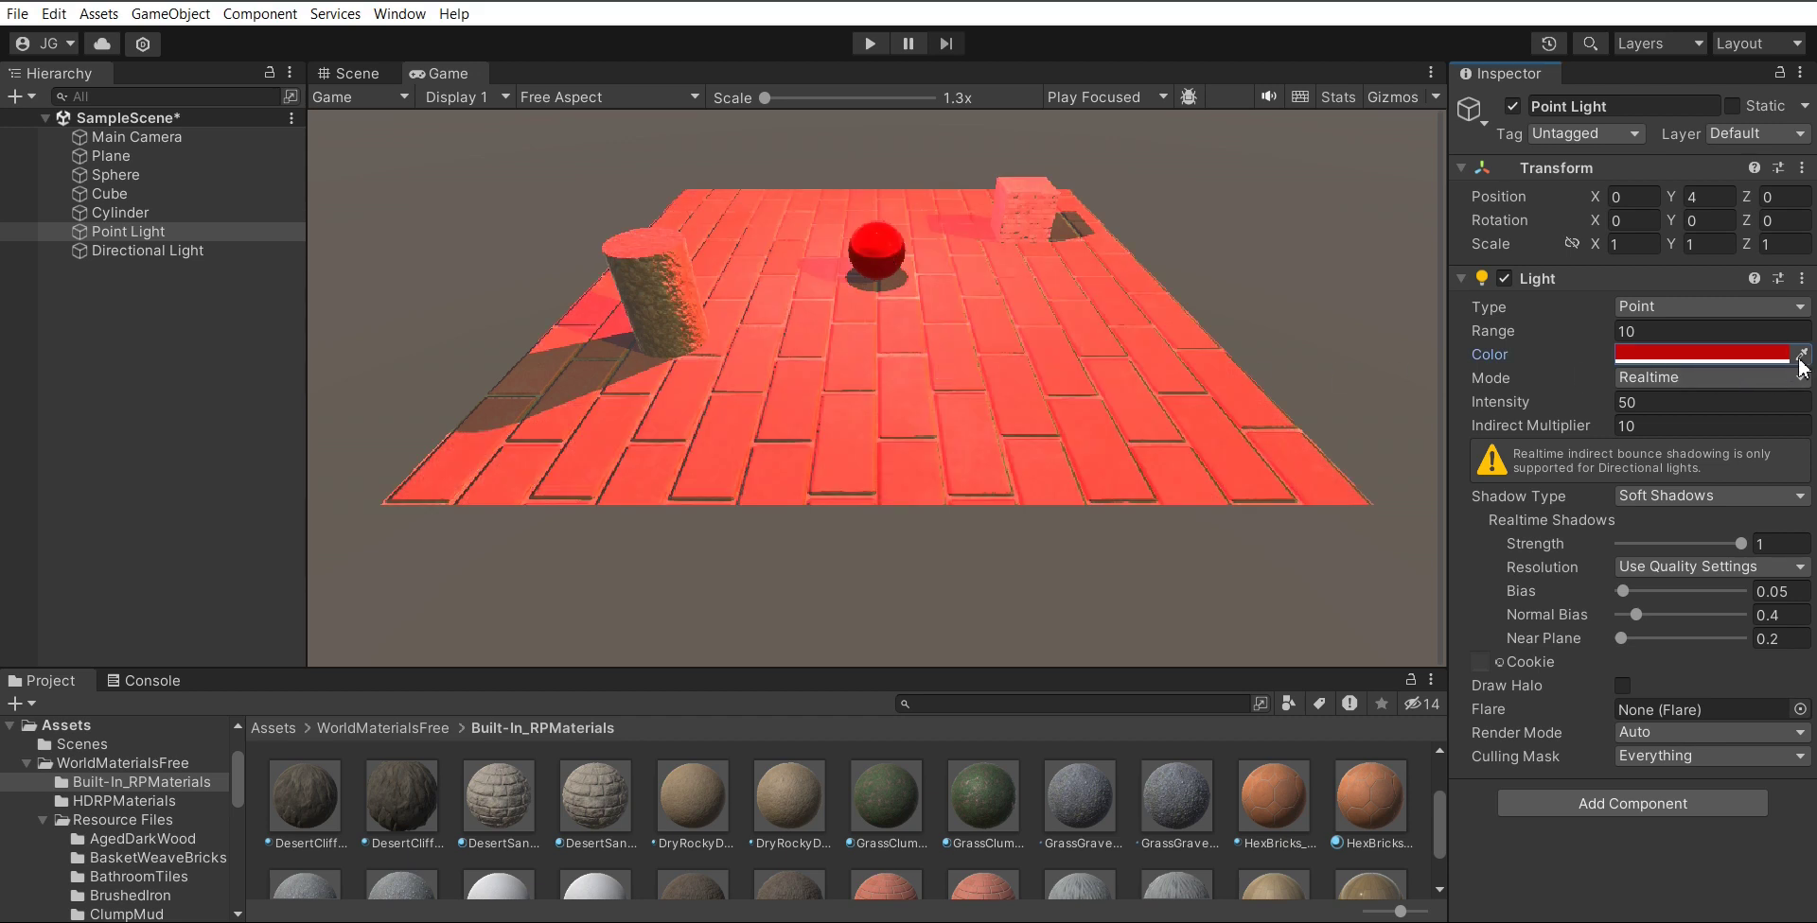
Step: Set the Point Light's intensity to 5 and check its shadow type options in the Scene view
{"action": "left_click", "coordinate": [1692, 405]}
{"action": "key", "text": "BackSpace"}
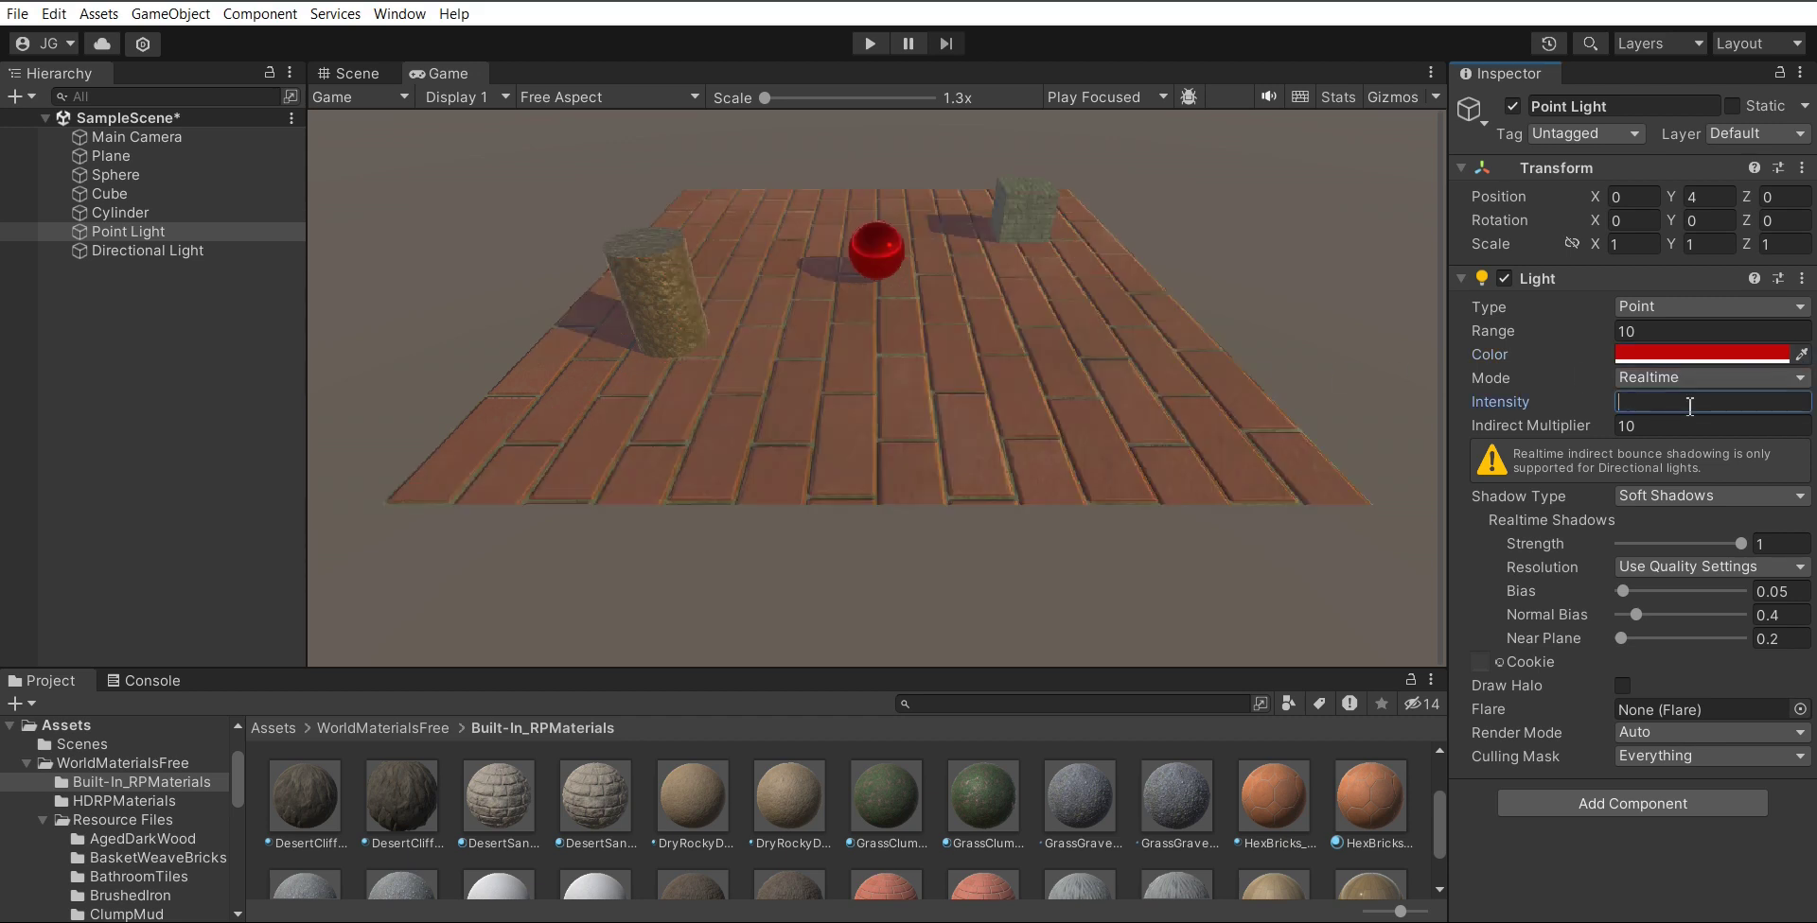
{"action": "type", "text": "5"}
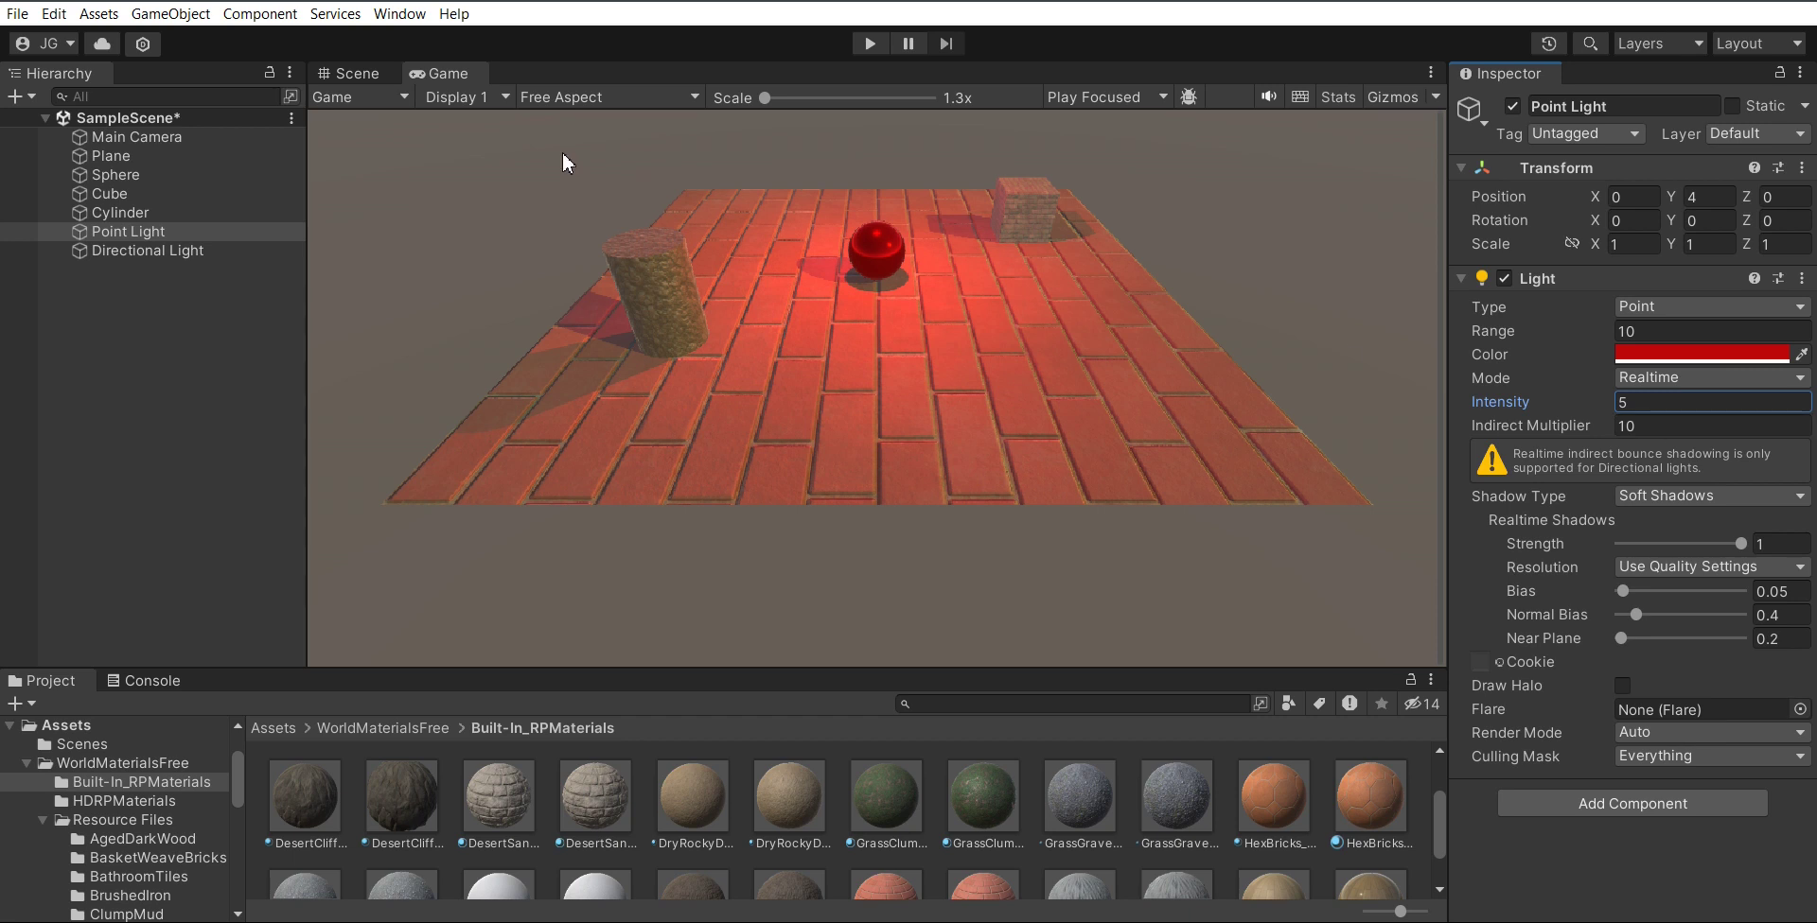
{"action": "left_click", "coordinate": [352, 73]}
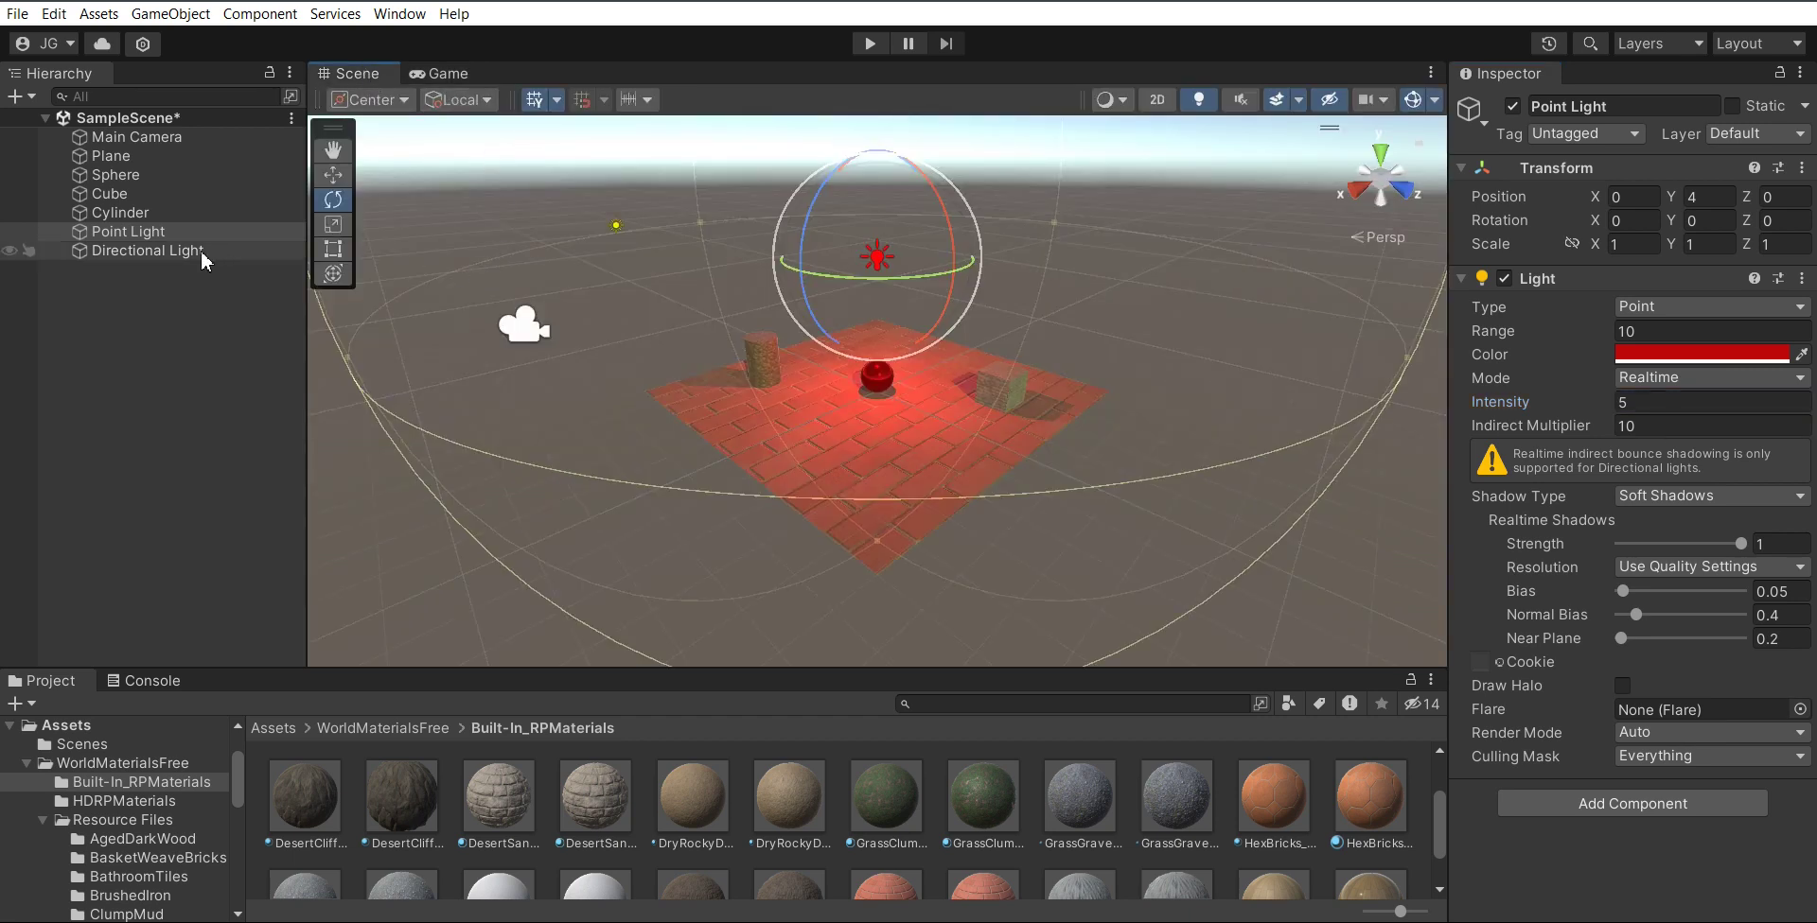
{"action": "left_click", "coordinate": [1674, 502]}
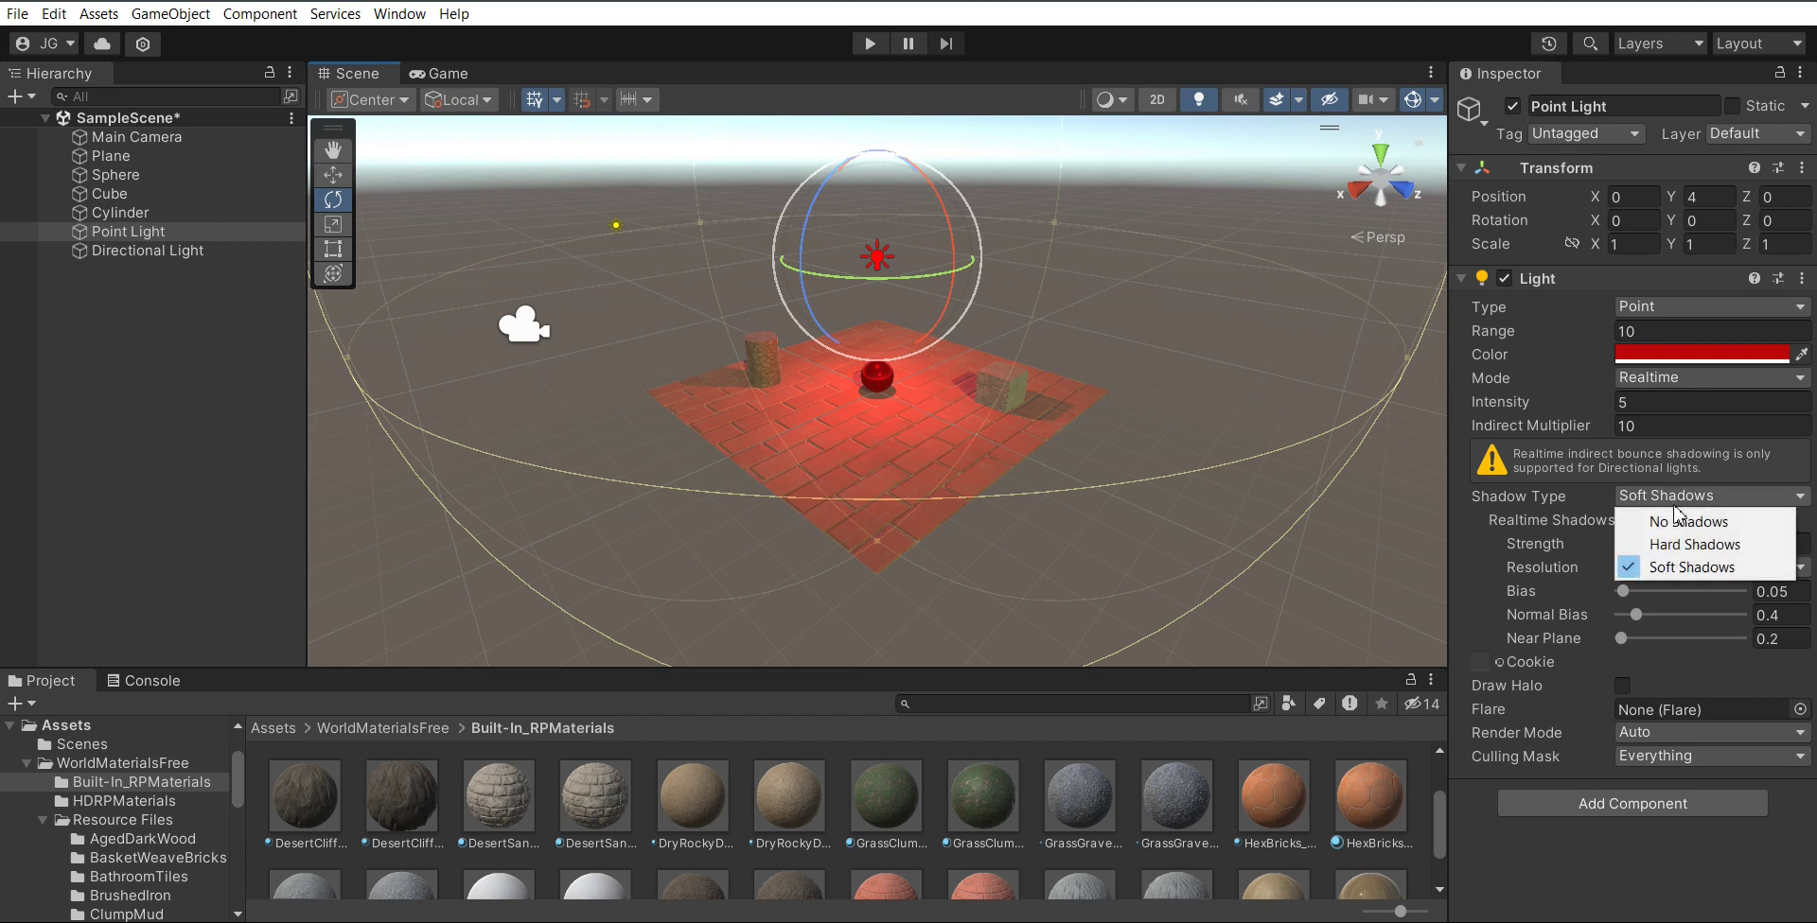
{"action": "left_click", "coordinate": [437, 78]}
Step: Set the Directional Light's intensity to 0 and preview the scene in the Game view
{"action": "left_click", "coordinate": [190, 249]}
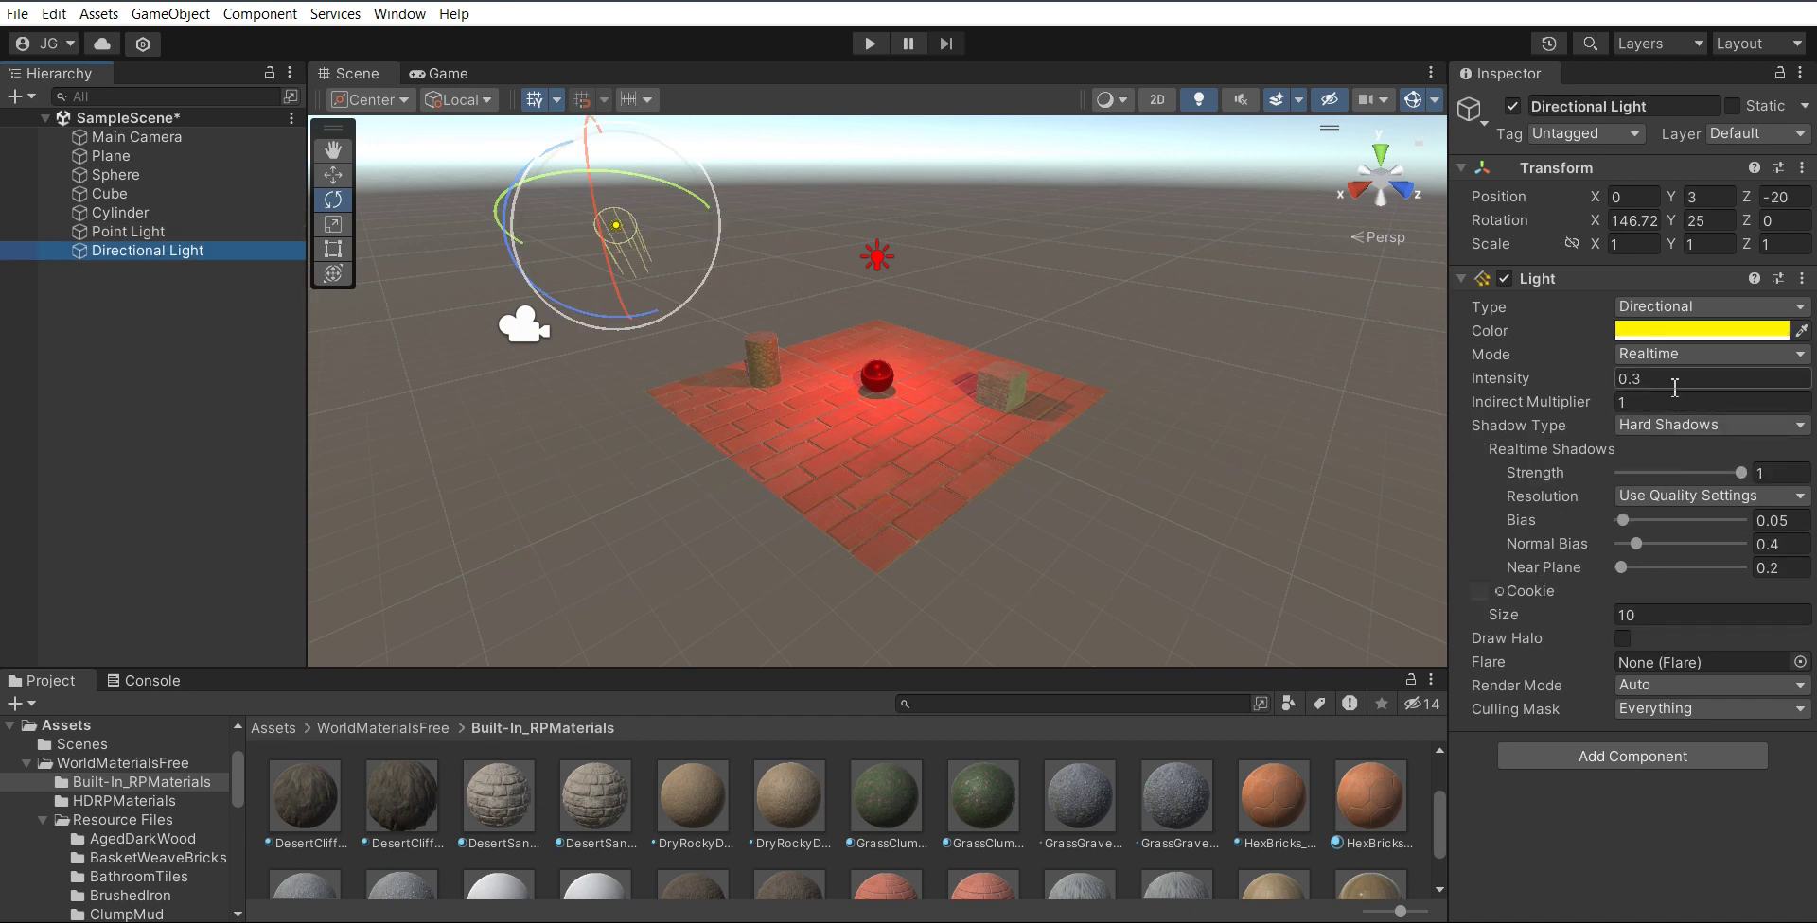
{"action": "left_click", "coordinate": [1673, 388]}
{"action": "key", "text": "BackSpace"}
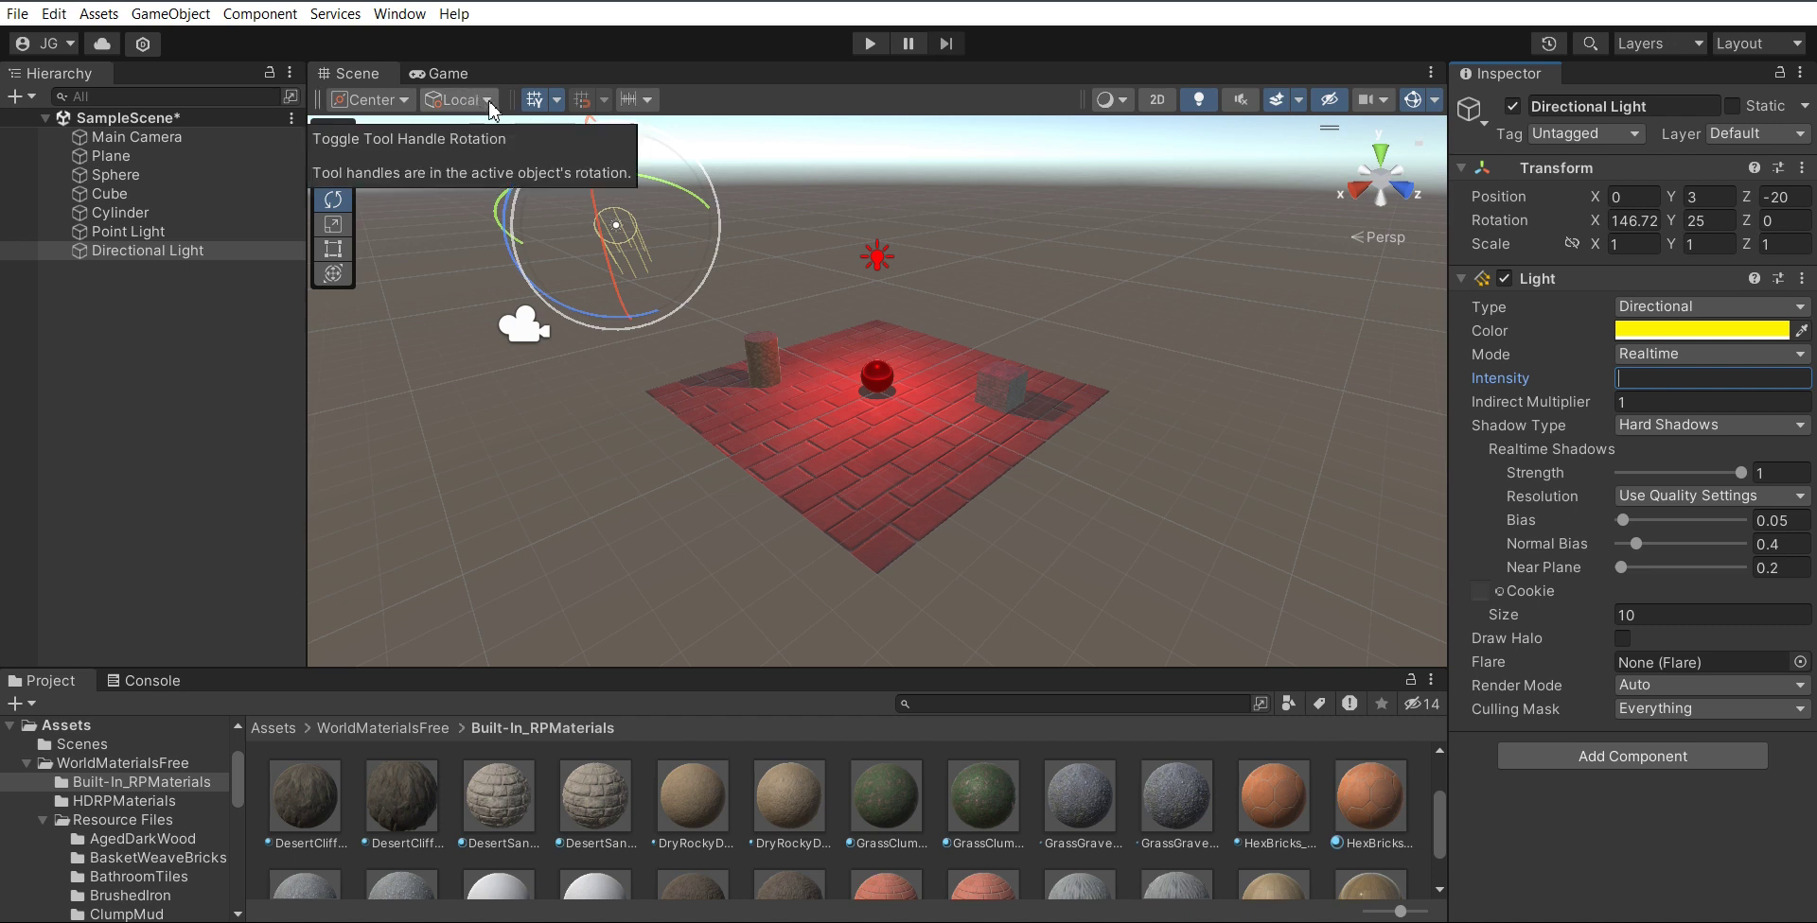
{"action": "mouse_move", "coordinate": [1585, 526]}
{"action": "type", "text": "0"}
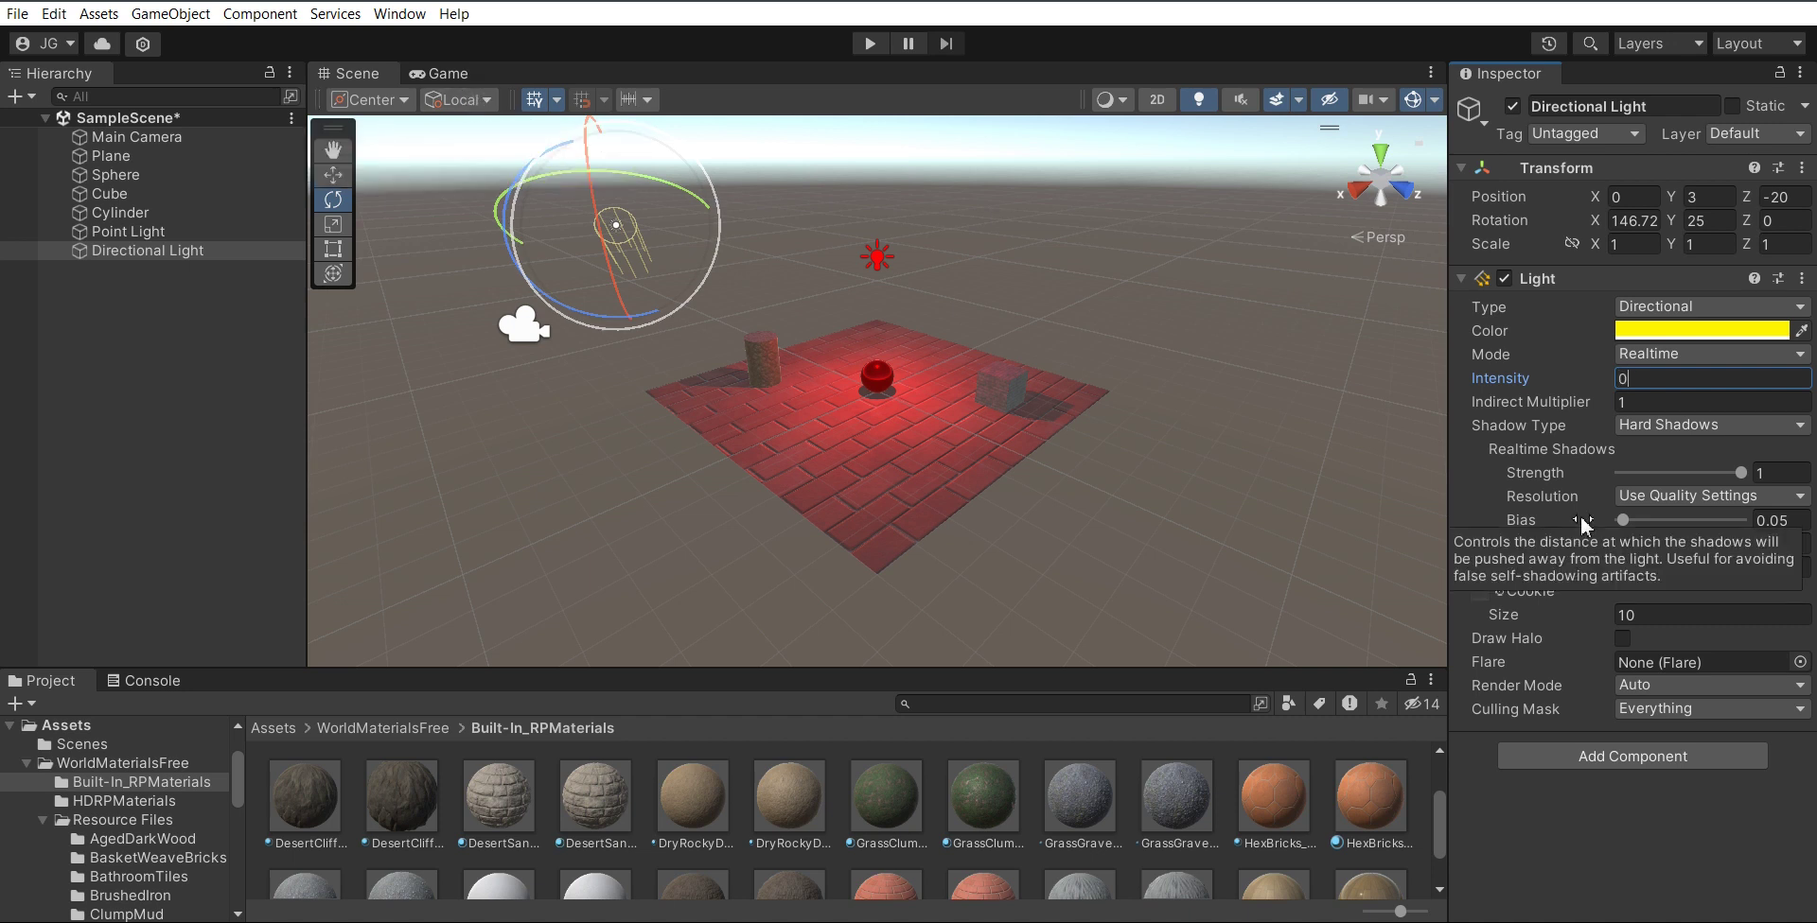
{"action": "left_click", "coordinate": [435, 73]}
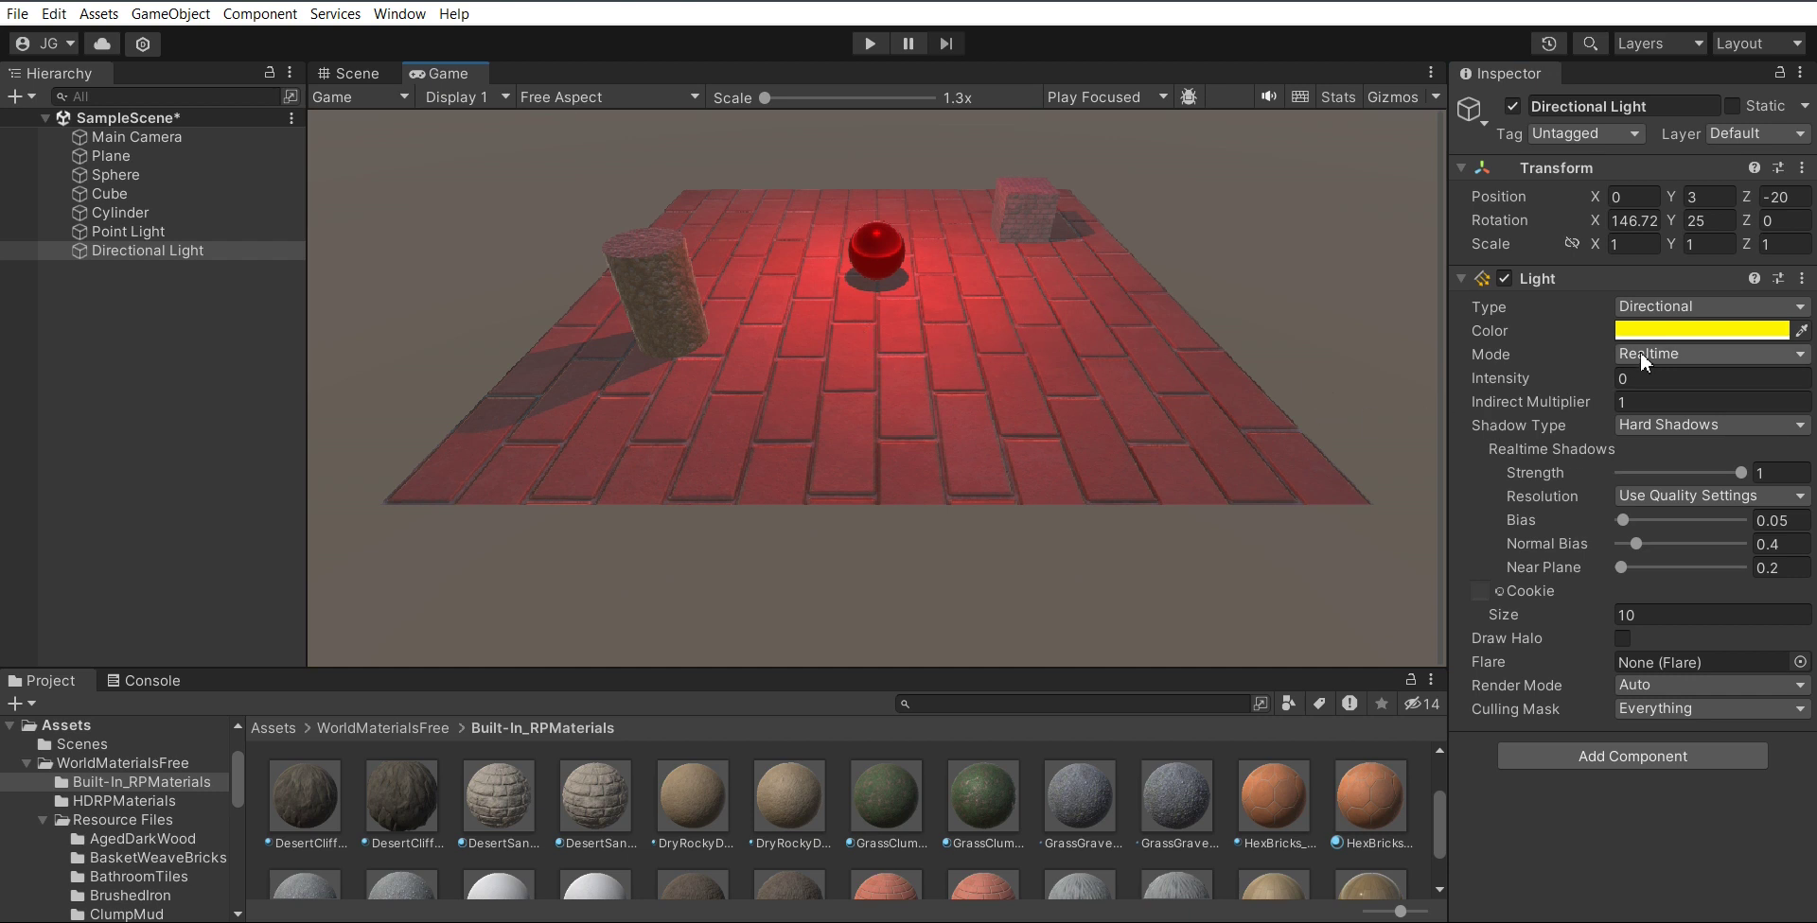
Step: Set the Directional Light's X position to 5
{"action": "left_click", "coordinate": [1703, 199]}
{"action": "left_click", "coordinate": [1650, 199]}
{"action": "type", "text": "5"}
Step: Try moving the Point Light to an X position of 4 and return it to 0
{"action": "left_click", "coordinate": [123, 234]}
{"action": "left_click", "coordinate": [1635, 199]}
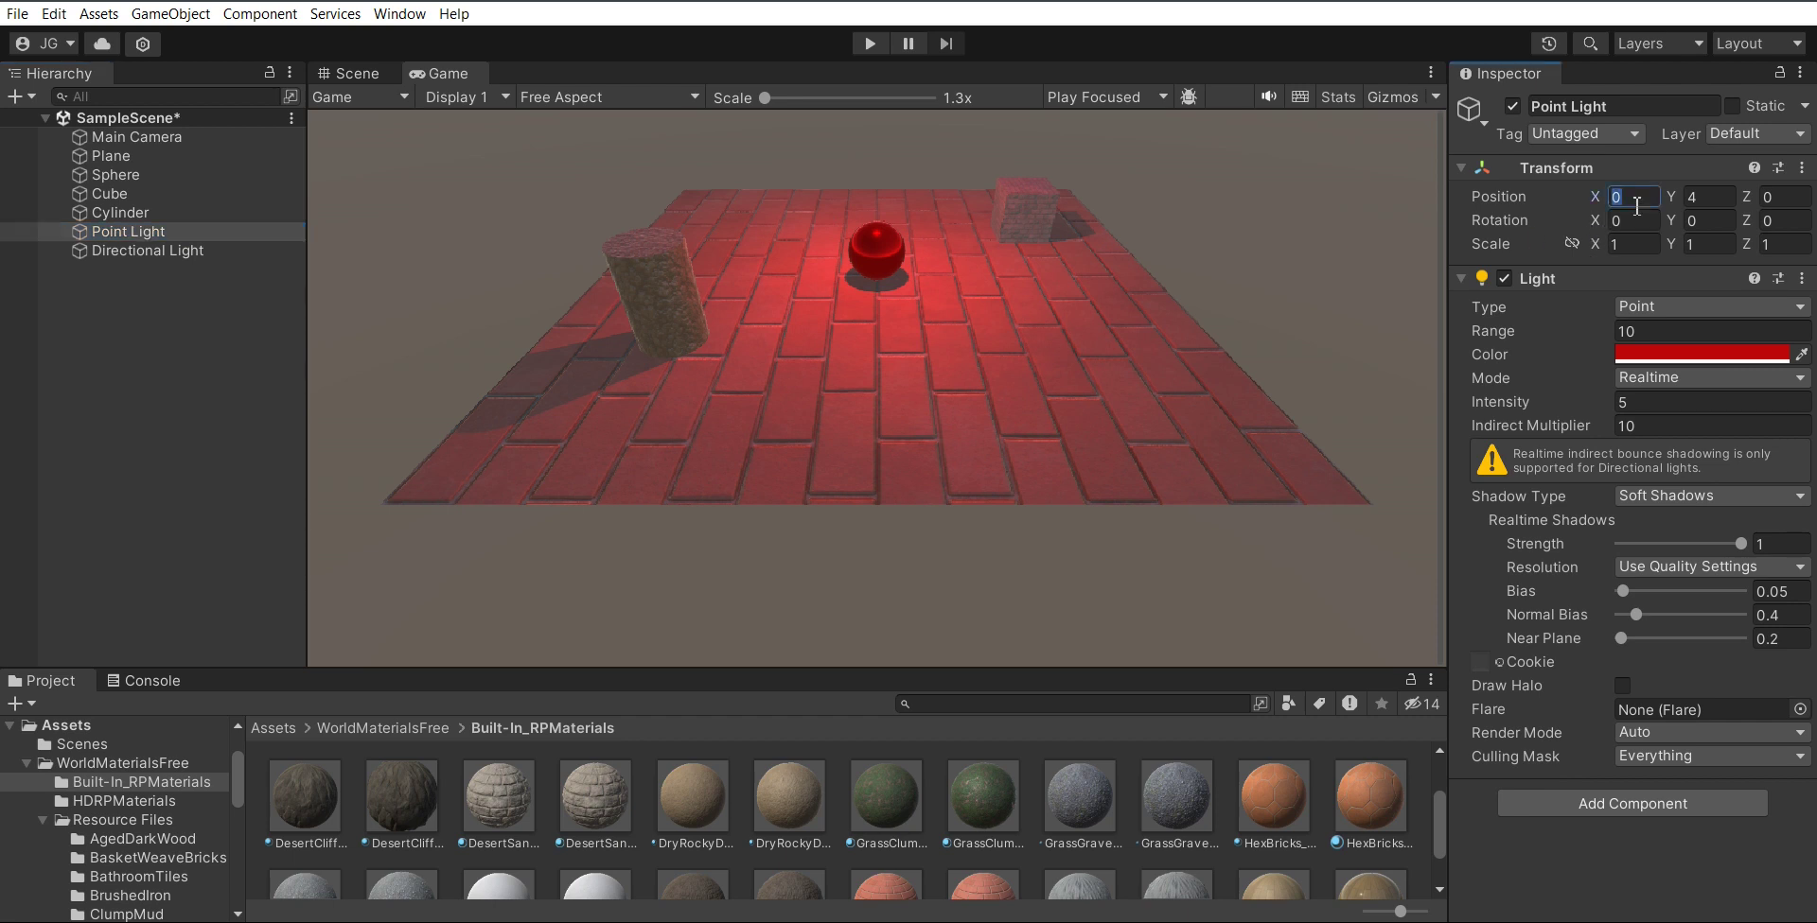
{"action": "type", "text": "4"}
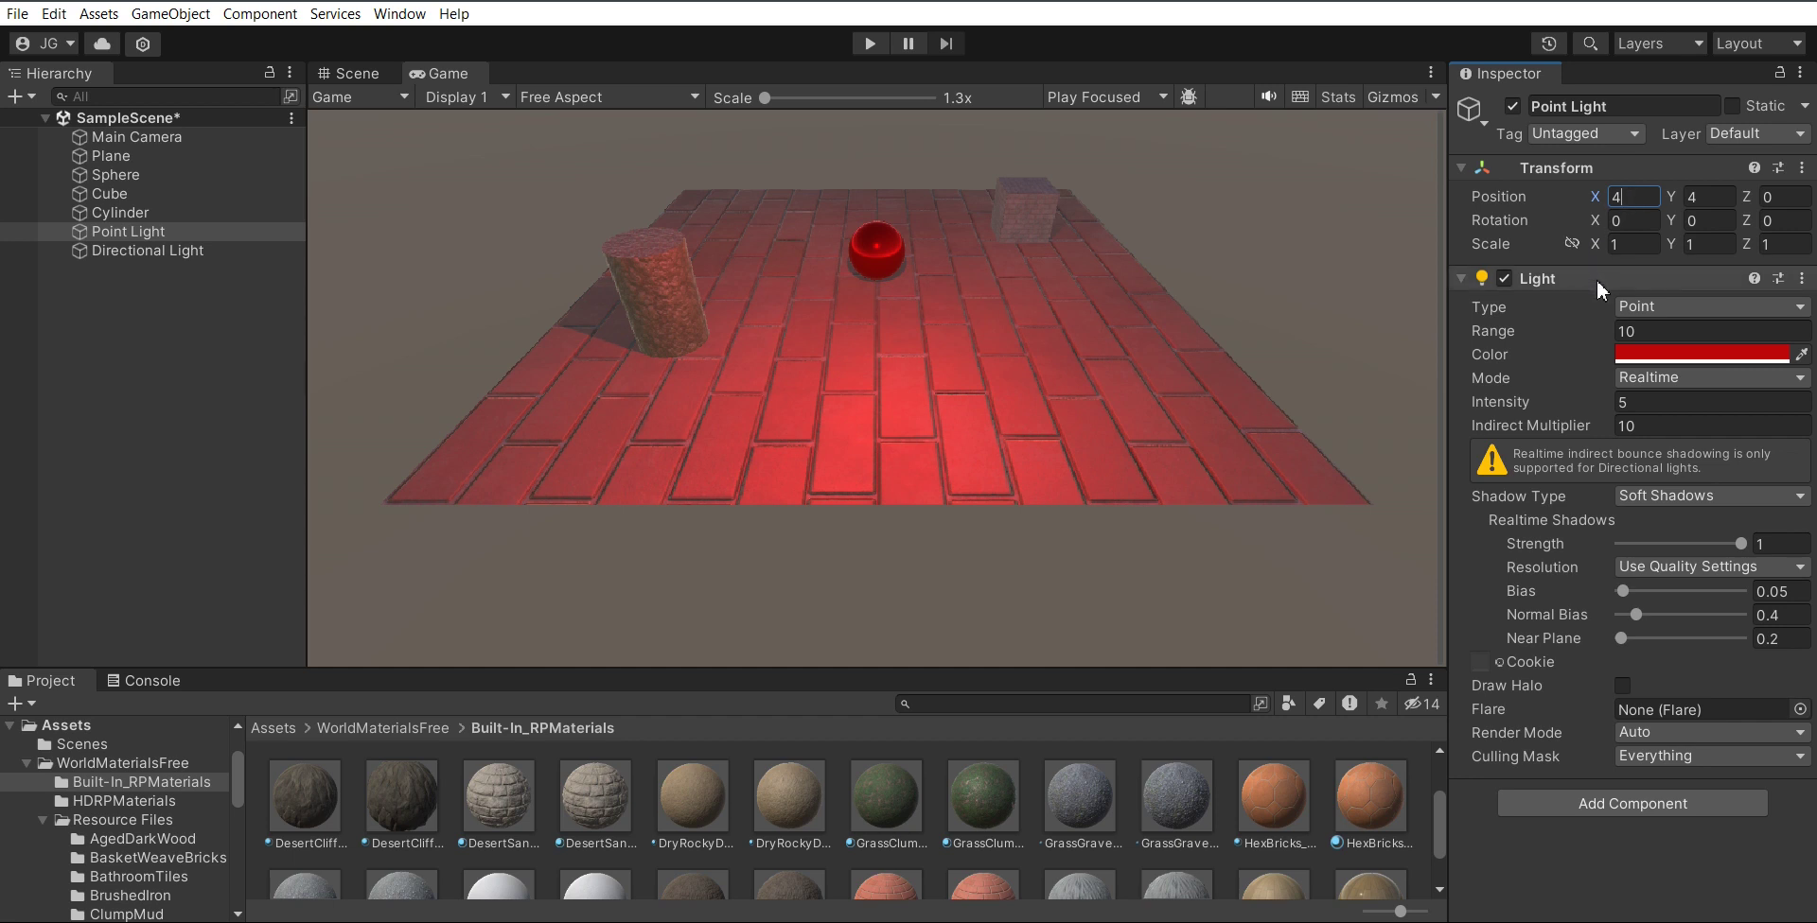
{"action": "key", "text": "BackSpace"}
{"action": "type", "text": "0"}
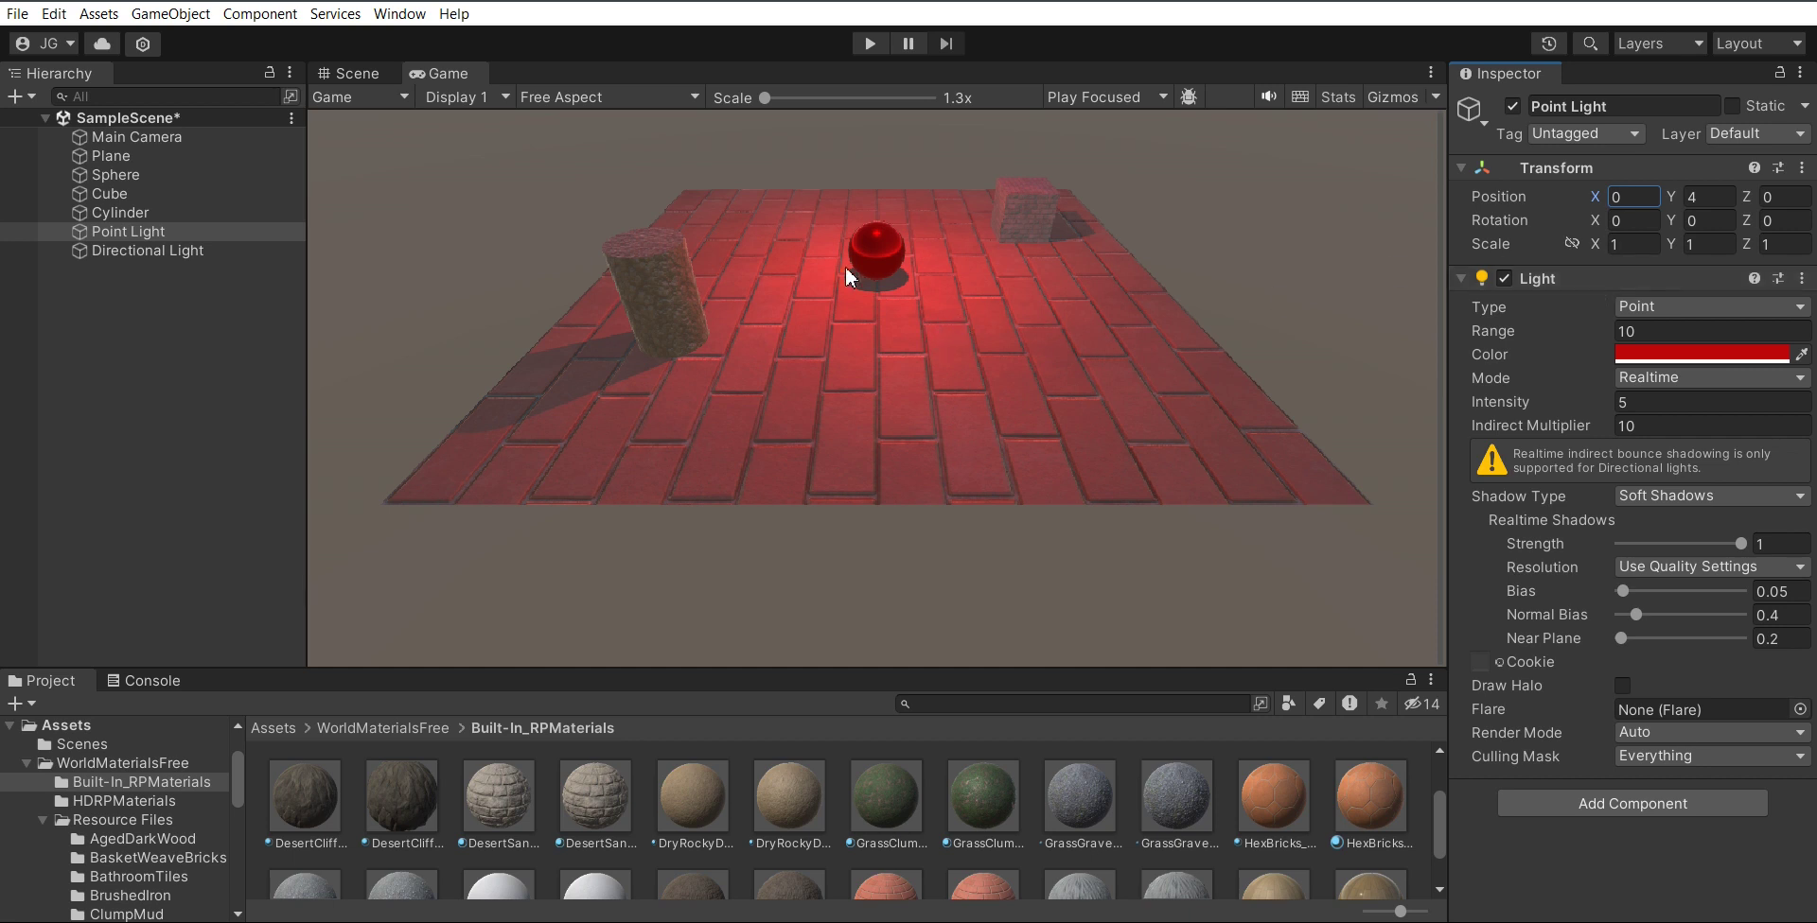
Step: Enlarge the Game view to 1.4x and inspect the Directional Light's placement in the Scene view
{"action": "left_click_drag", "start_coordinate": [764, 98], "coordinate": [777, 98]}
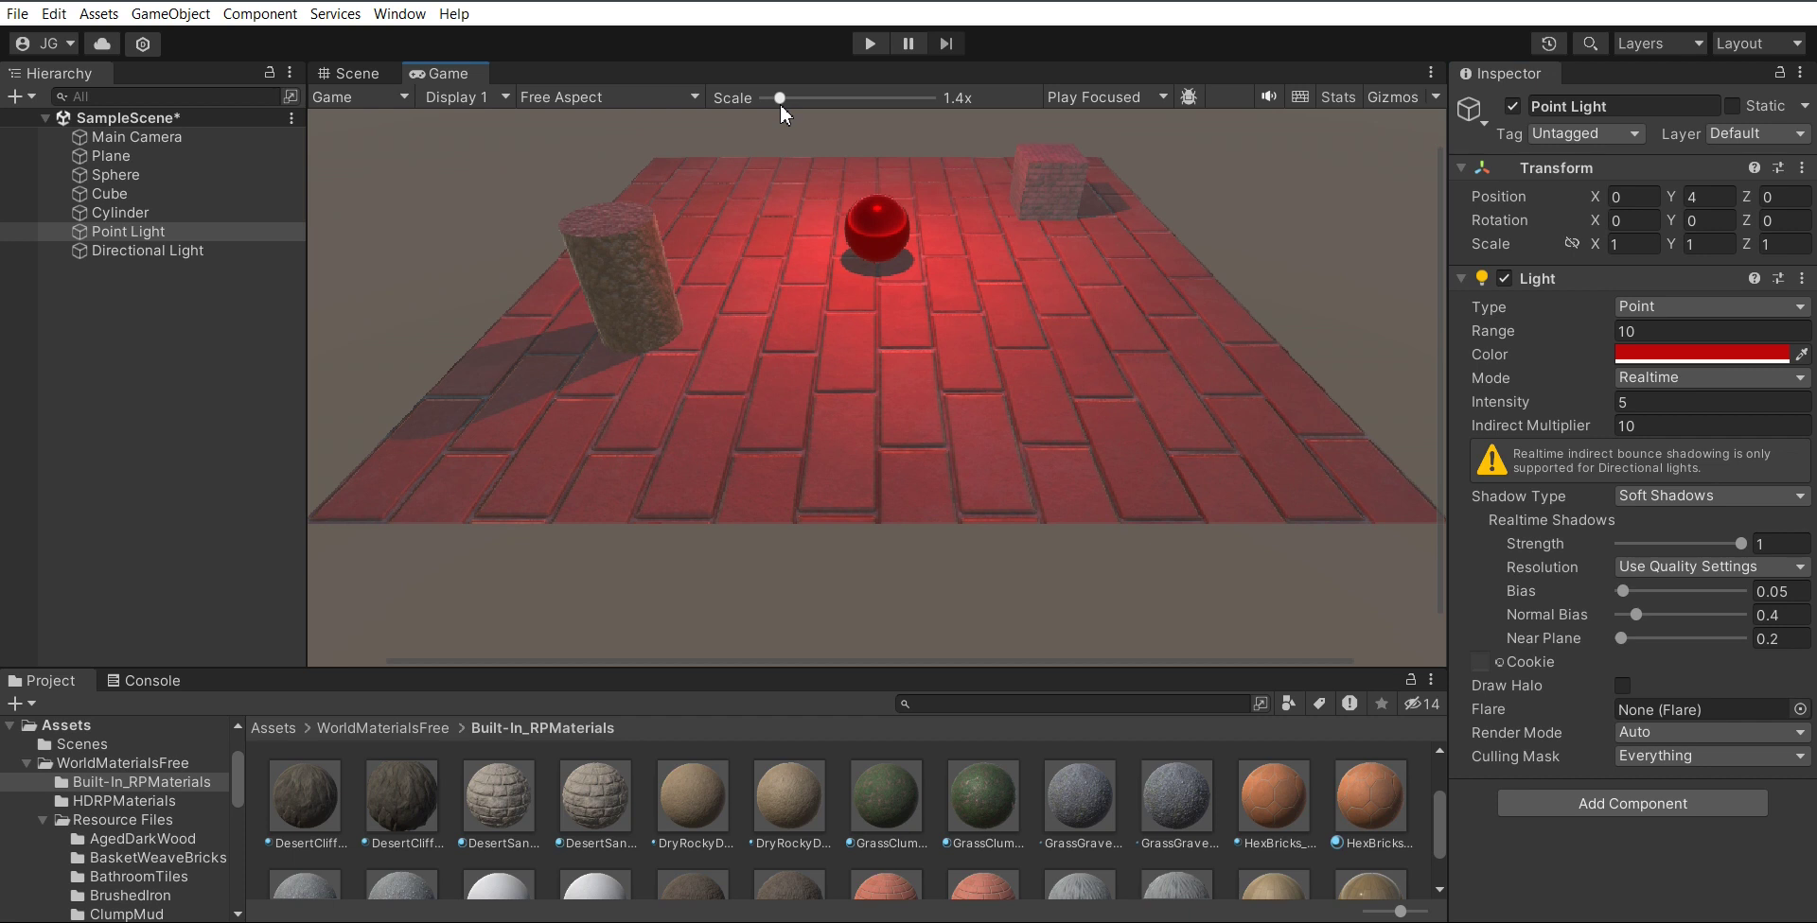
{"action": "left_click", "coordinate": [162, 249]}
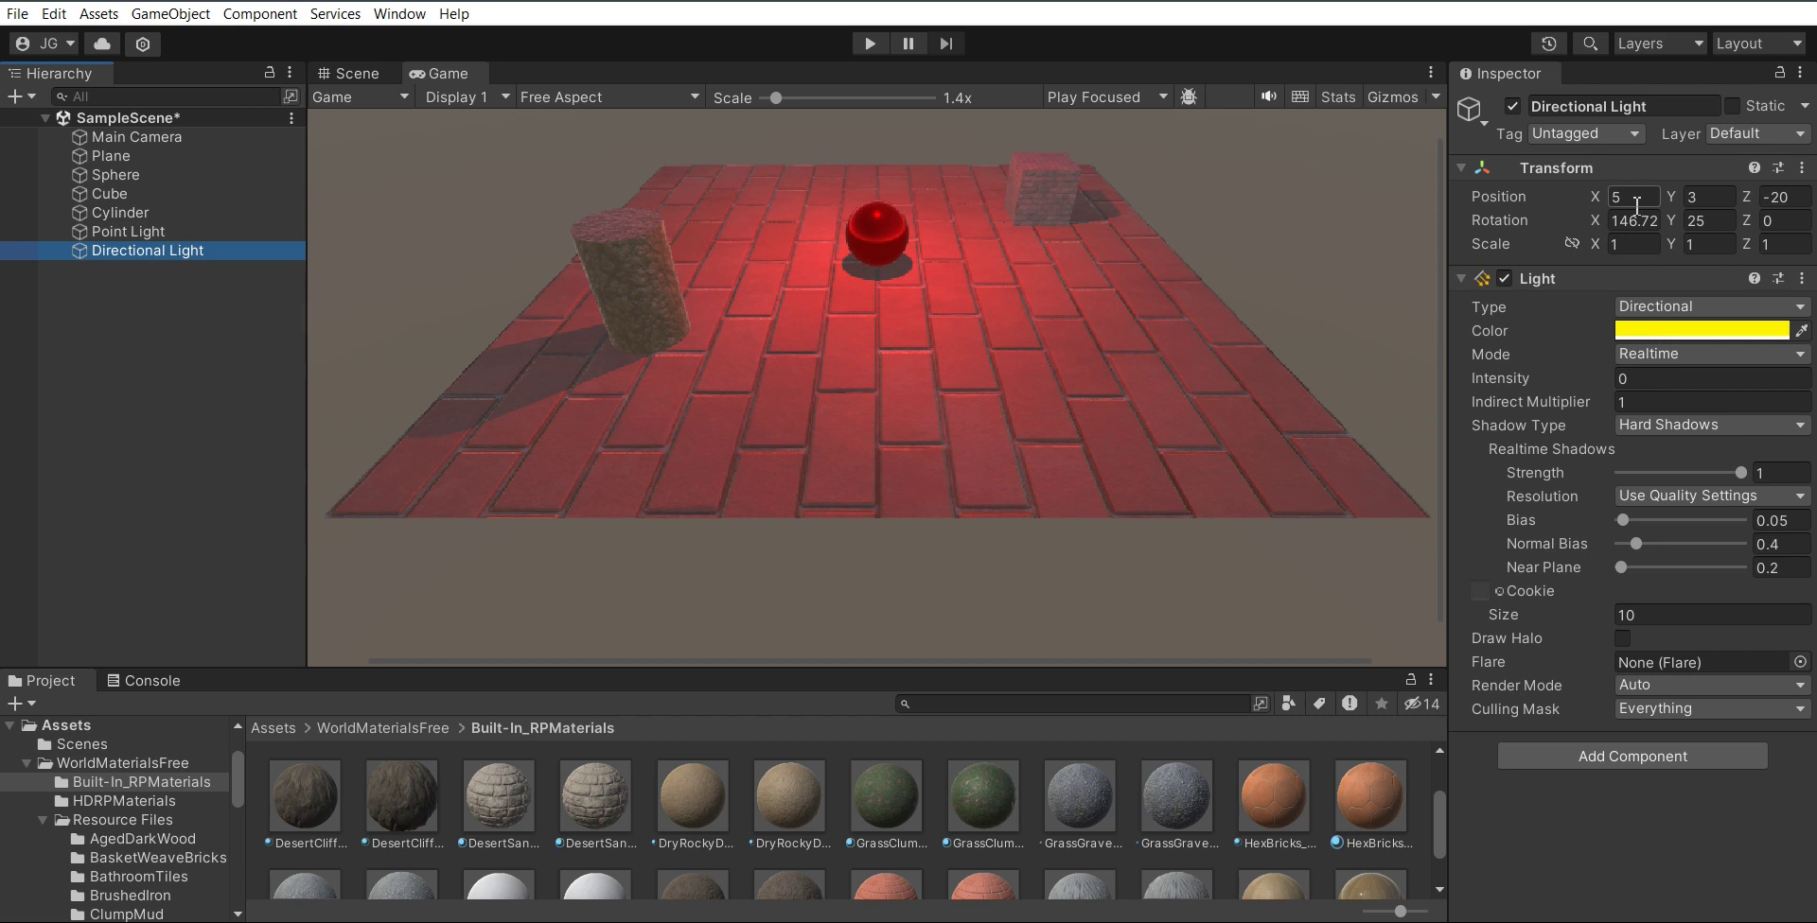
{"action": "left_click", "coordinate": [1636, 206]}
{"action": "left_click", "coordinate": [350, 73]}
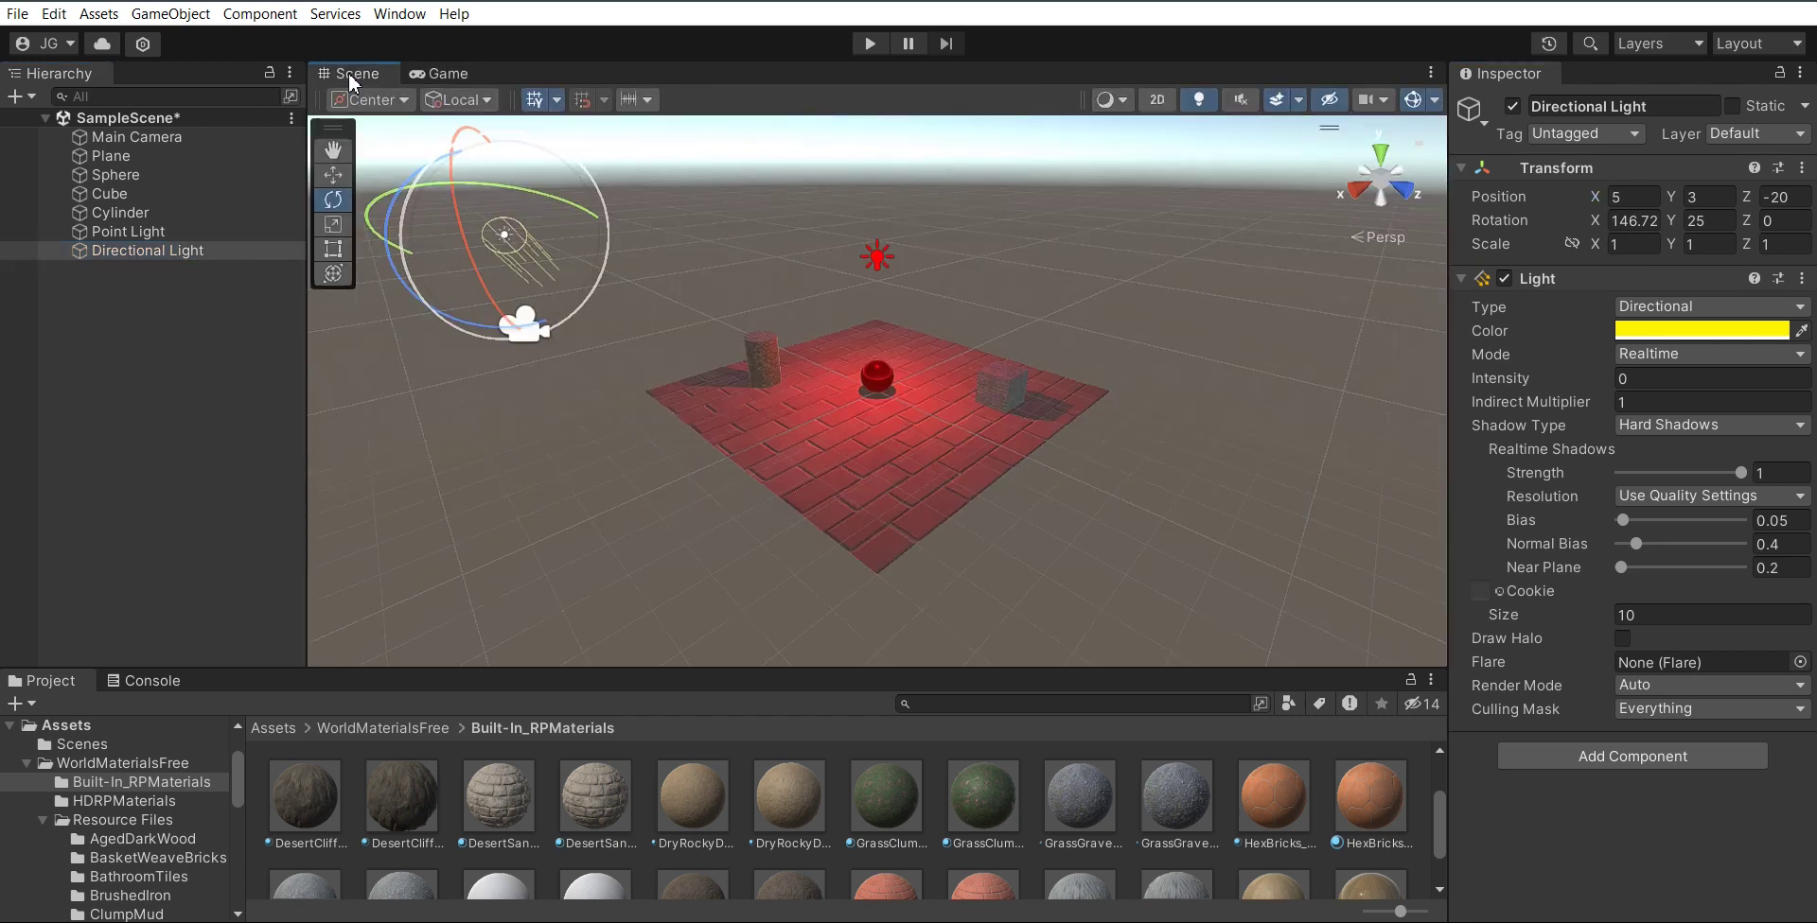
Step: Set the Directional Light's X position to 0
{"action": "key", "text": "BackSpace"}
{"action": "type", "text": "0"}
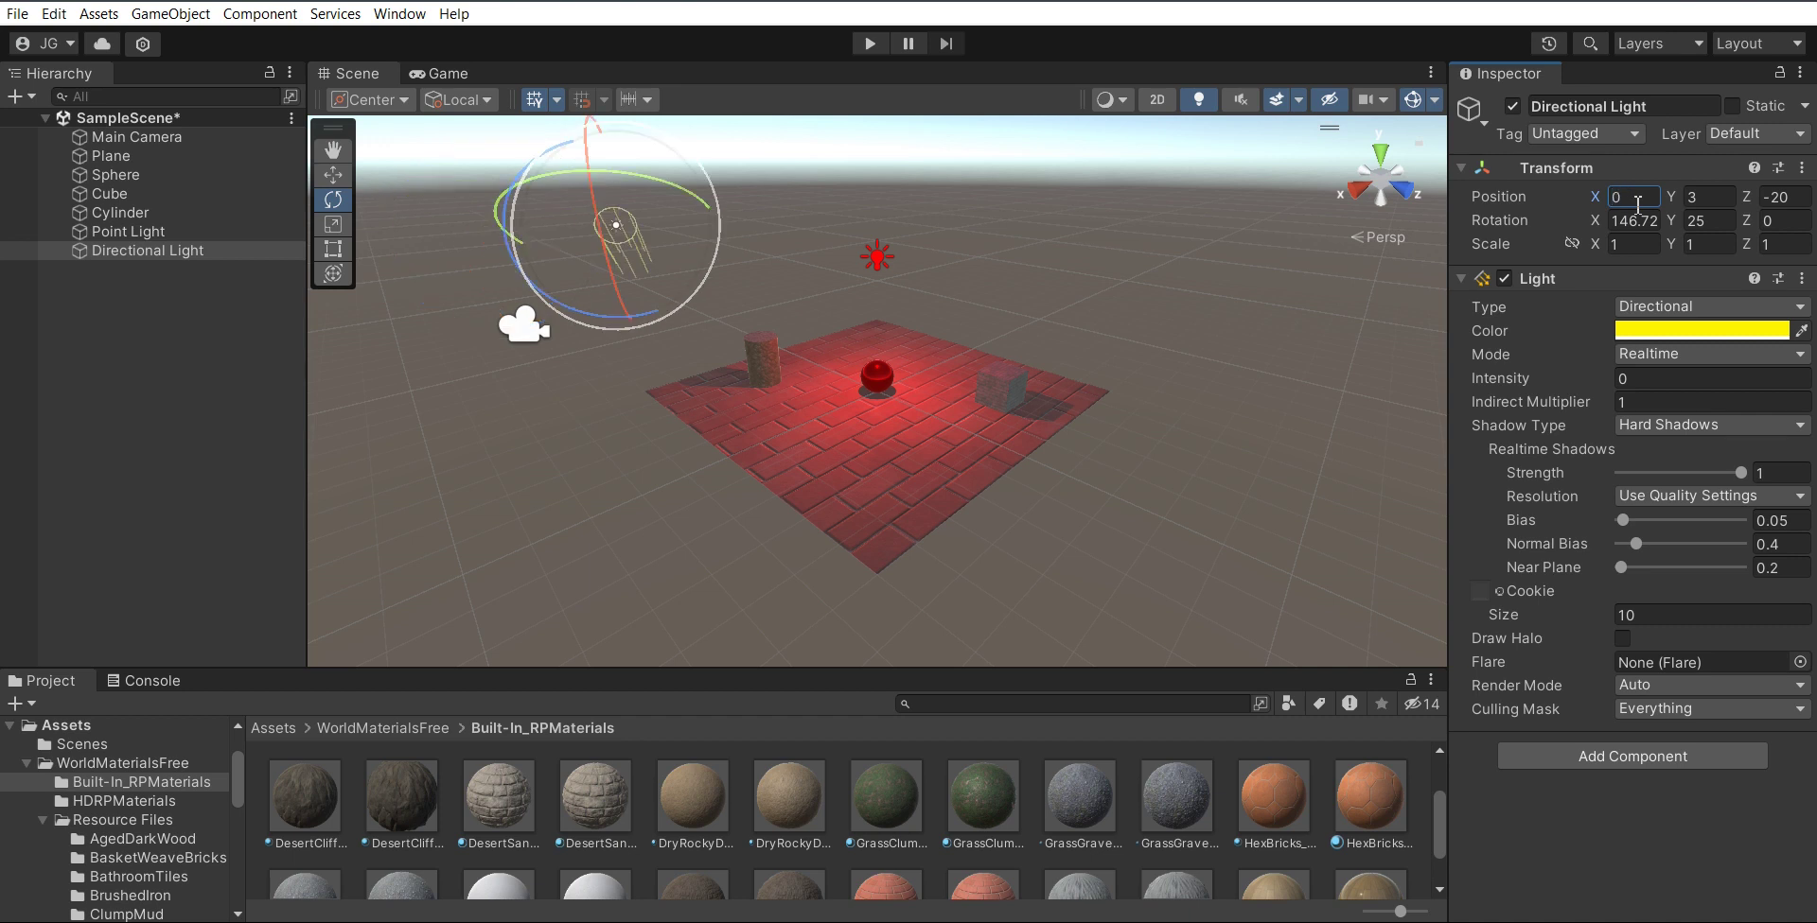
Step: Try a Directional Light intensity of 100 and preview the scene in the Game view
{"action": "left_click", "coordinate": [1714, 378]}
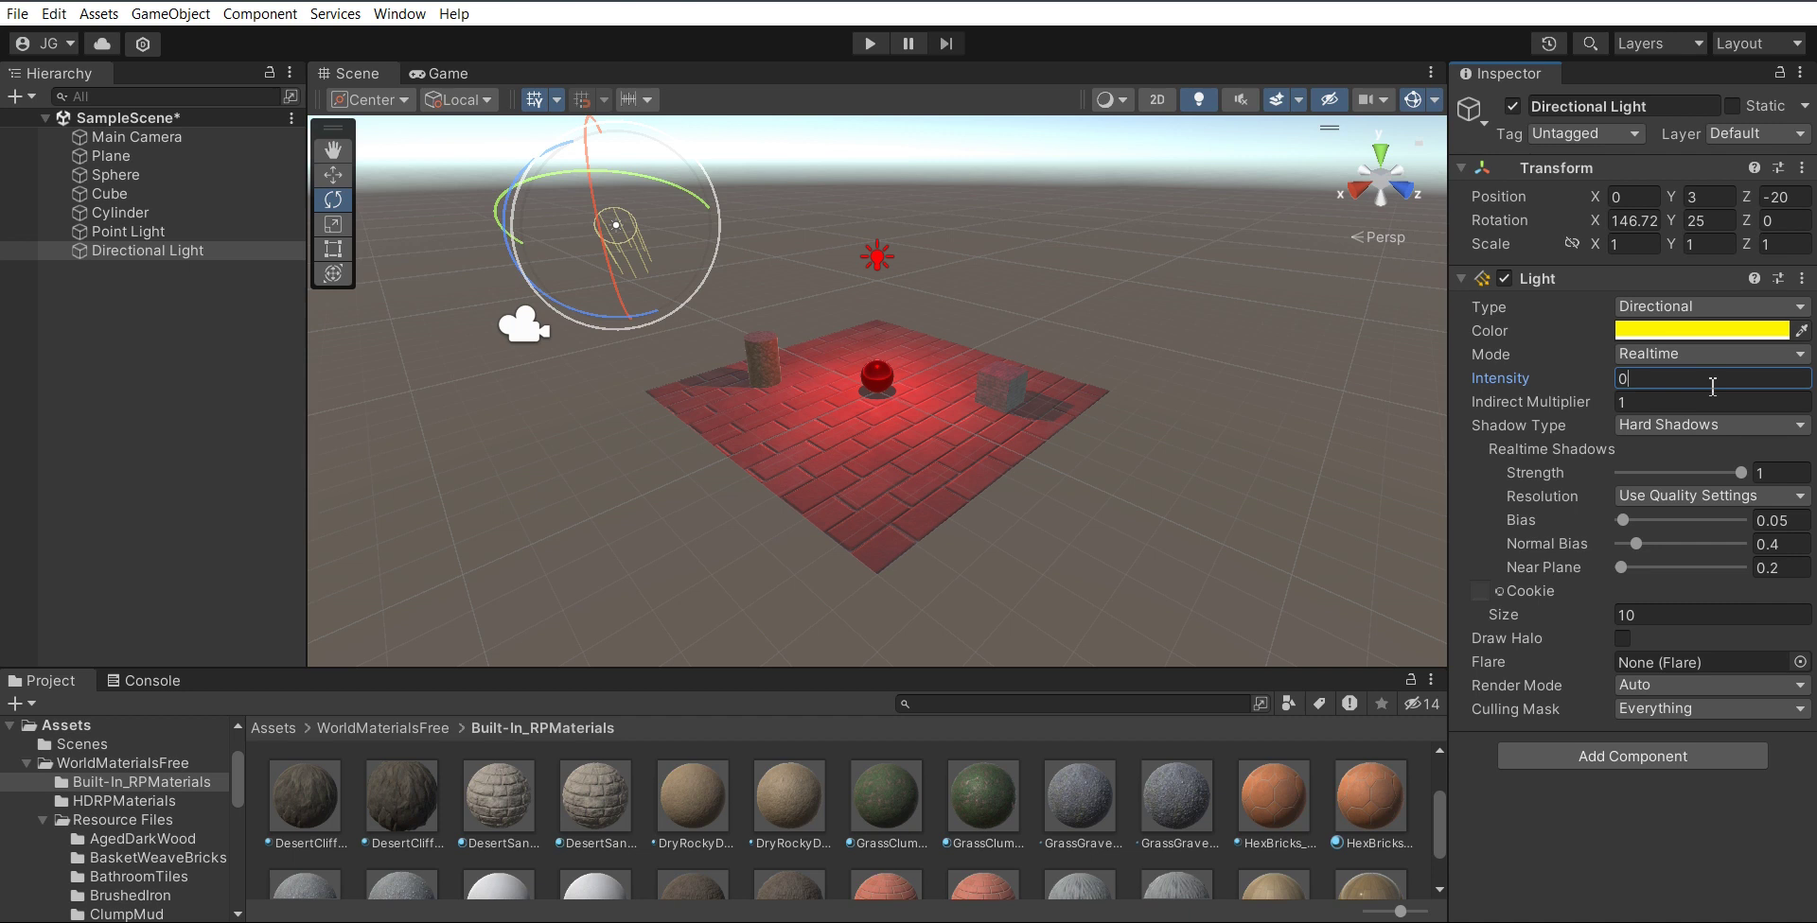
{"action": "key", "text": "BackSpace"}
{"action": "type", "text": "100"}
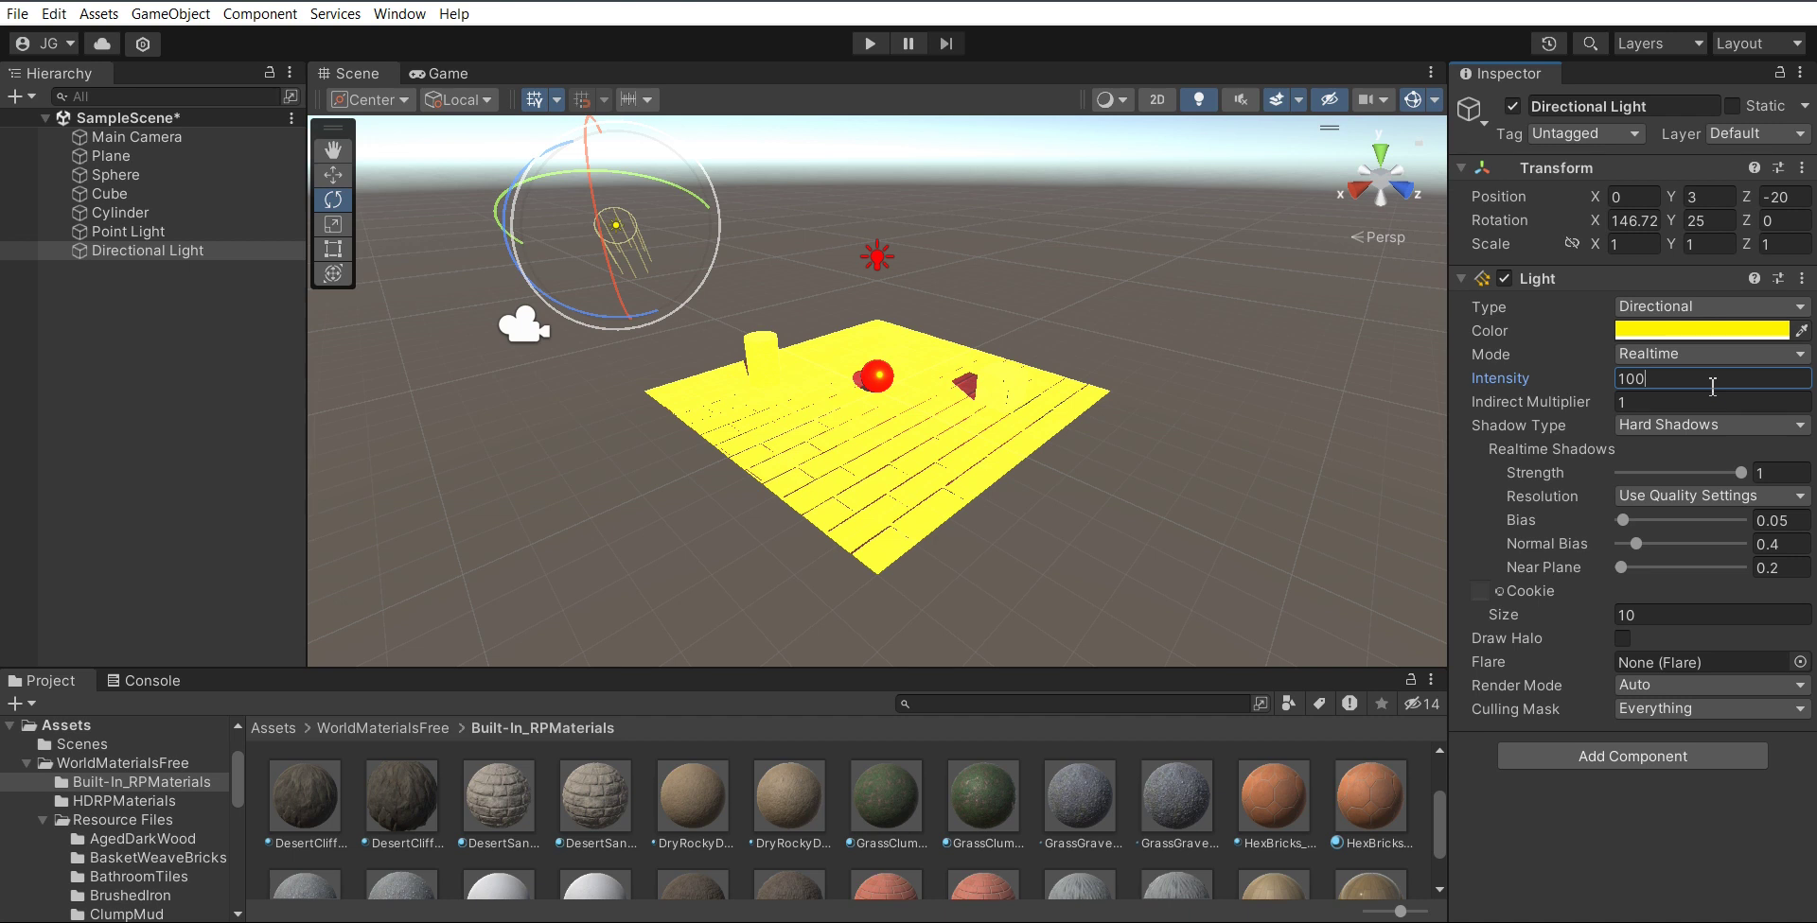
{"action": "left_click", "coordinate": [460, 80]}
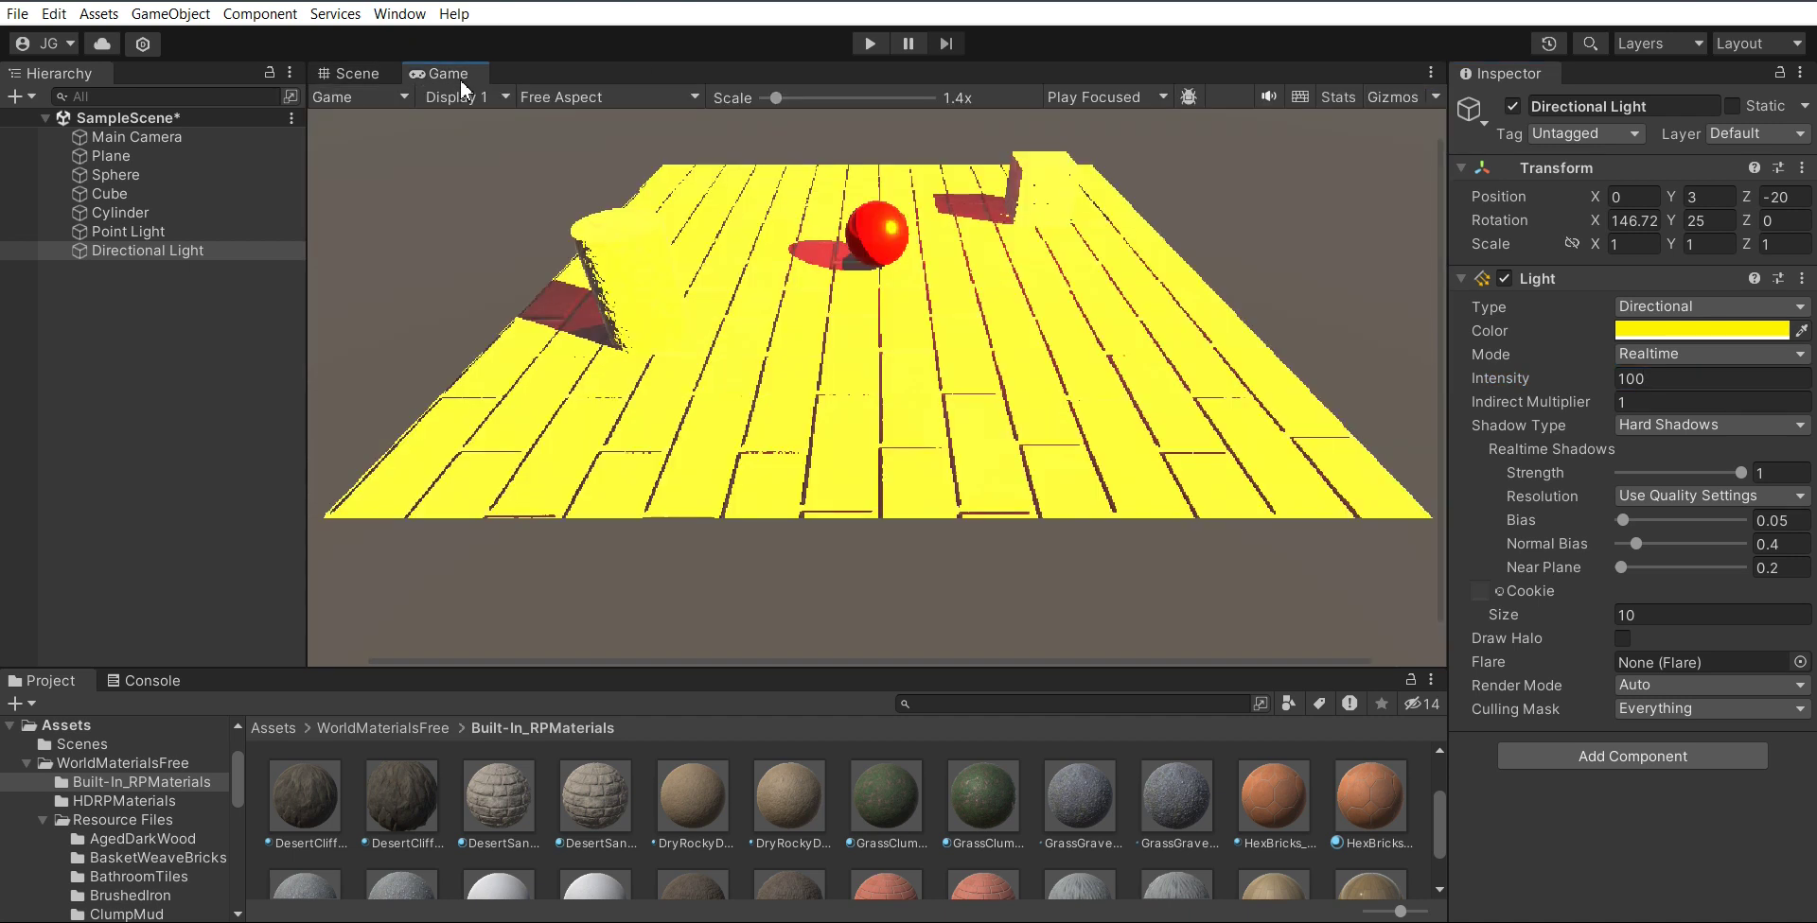
Step: Set the Directional Light's intensity to 2 and preview the scene in the Game view
{"action": "left_click", "coordinate": [375, 76]}
{"action": "left_click", "coordinate": [1733, 399]}
{"action": "left_click", "coordinate": [1736, 382]}
{"action": "key", "text": "BackSpace"}
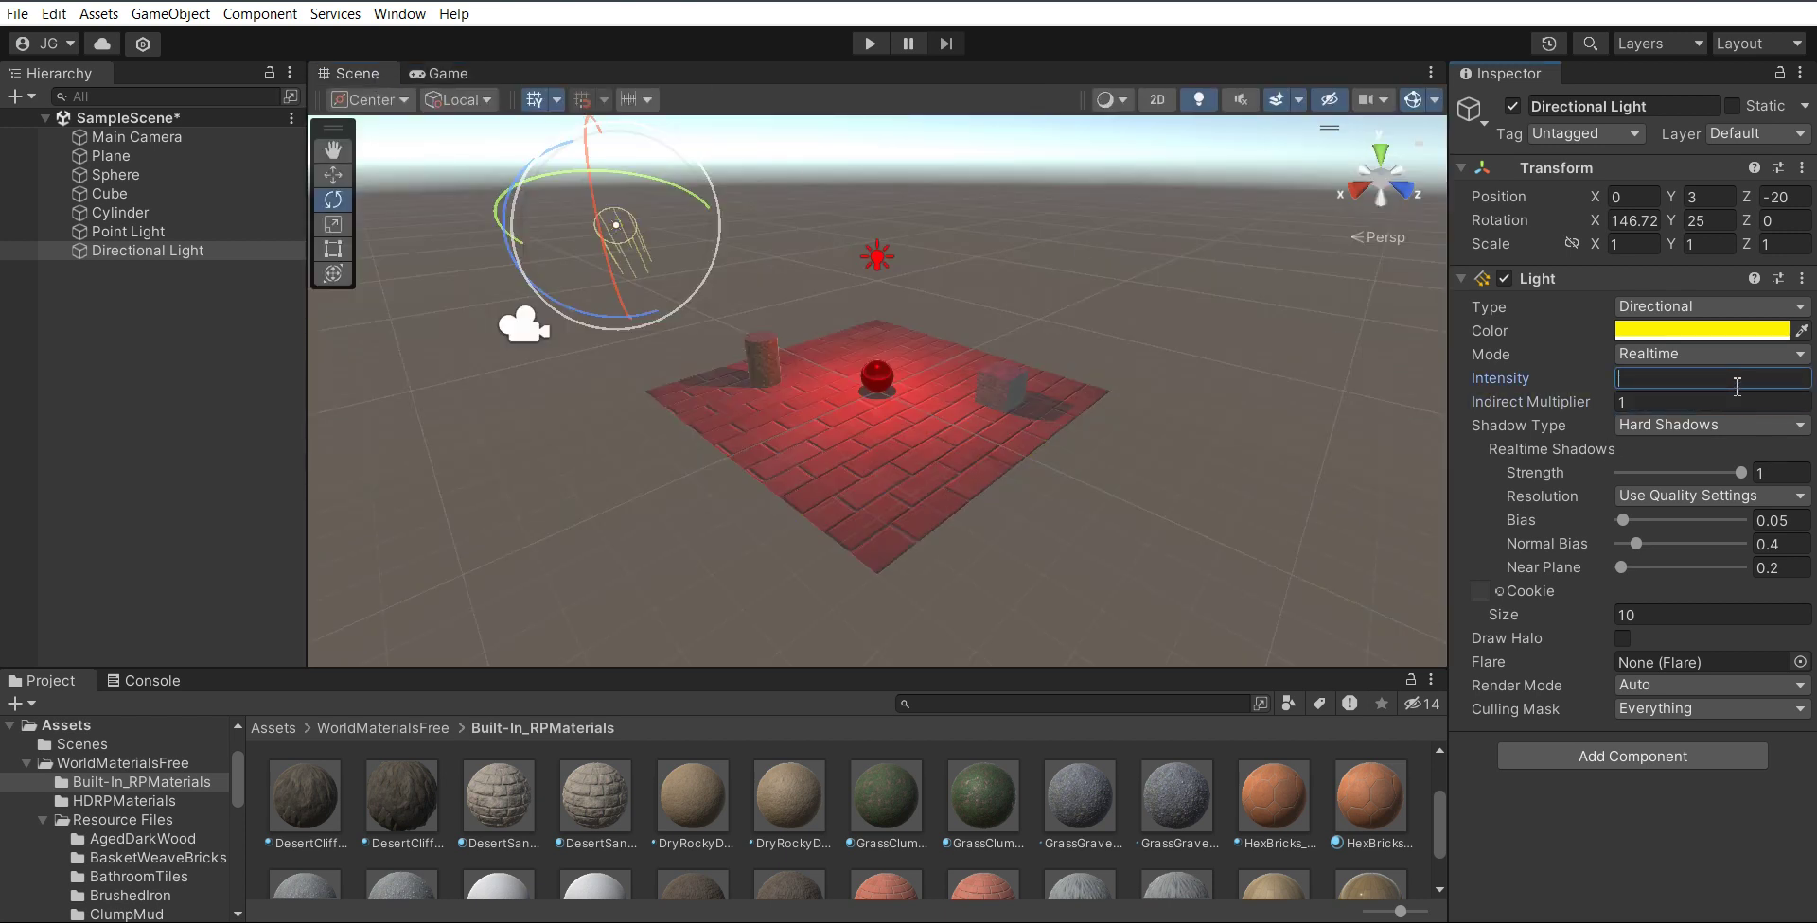
{"action": "type", "text": "2"}
{"action": "left_click", "coordinate": [476, 71]}
{"action": "left_click", "coordinate": [447, 74]}
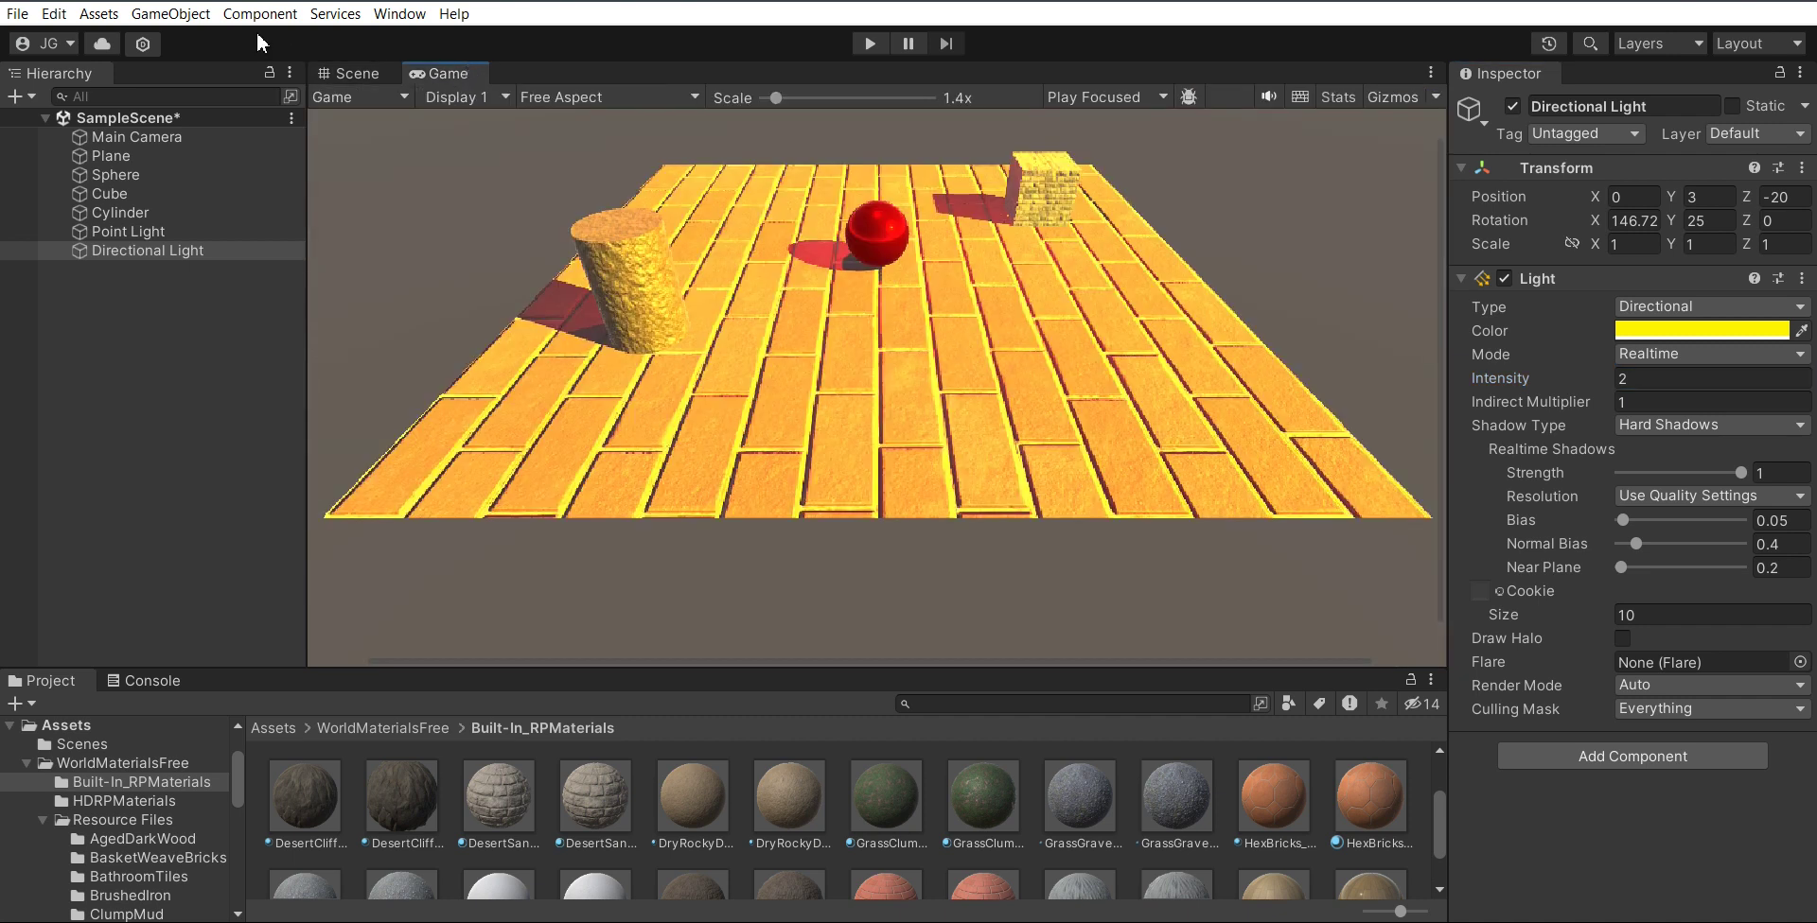
Step: Try rotating the Directional Light in the Scene view to an X rotation of about 201.5 and preview it in the Game view
{"action": "left_click", "coordinate": [378, 78]}
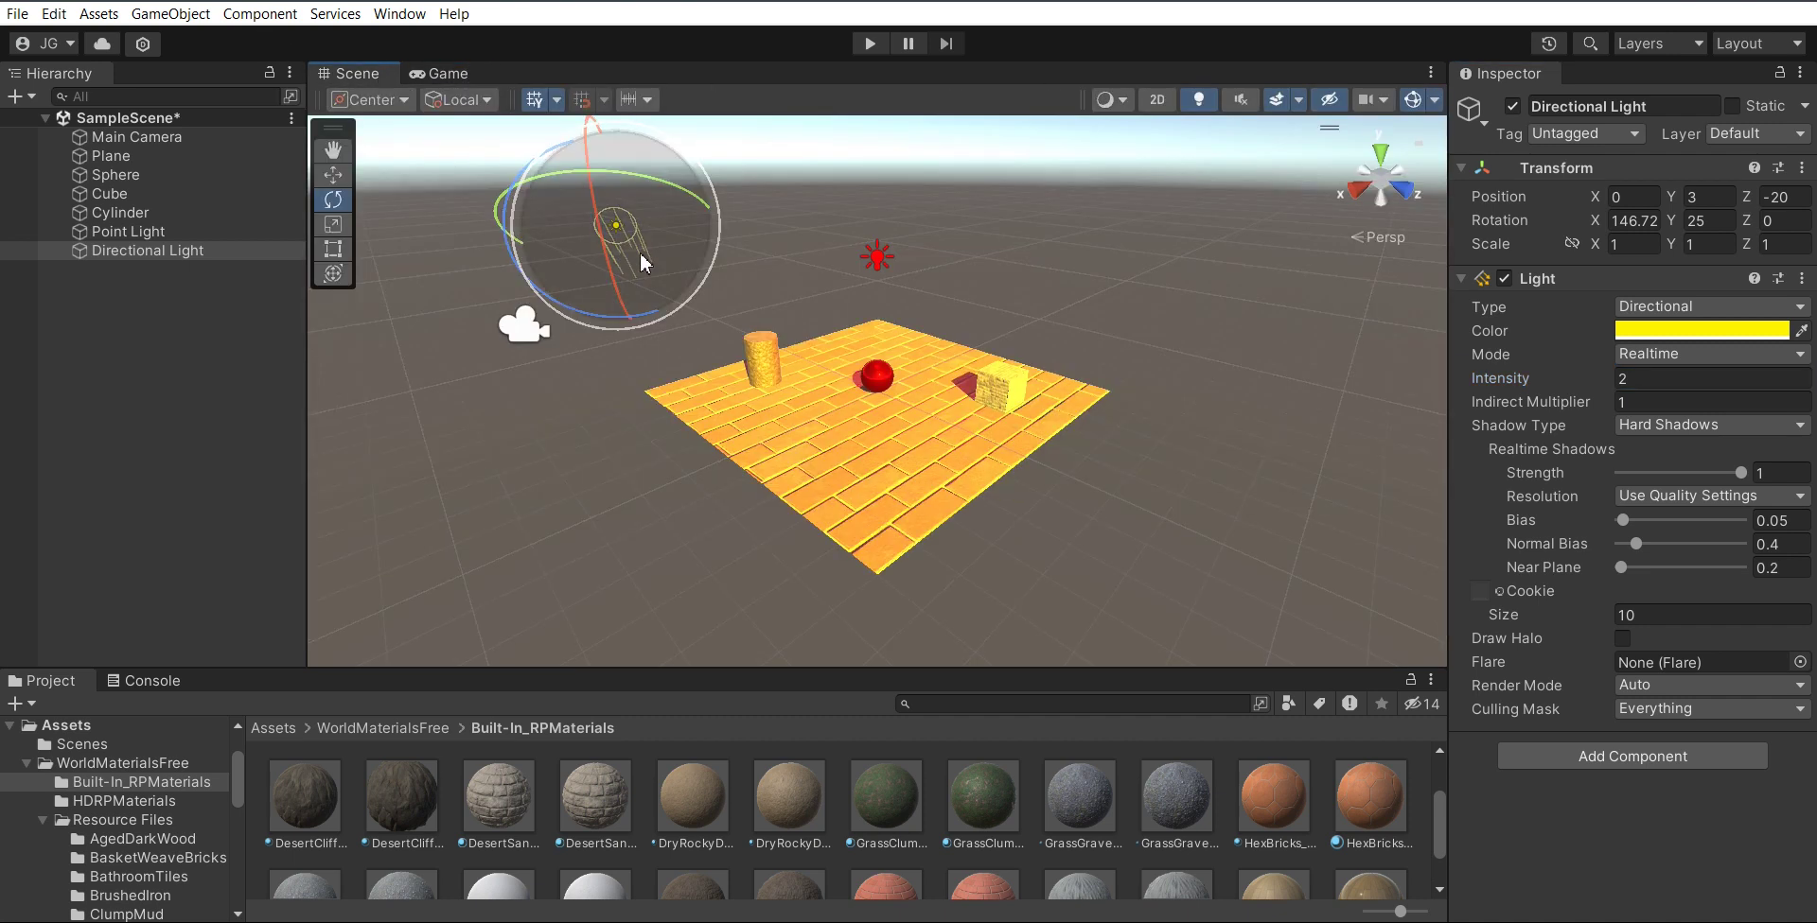
{"action": "left_click_drag", "start_coordinate": [610, 248], "coordinate": [617, 462]}
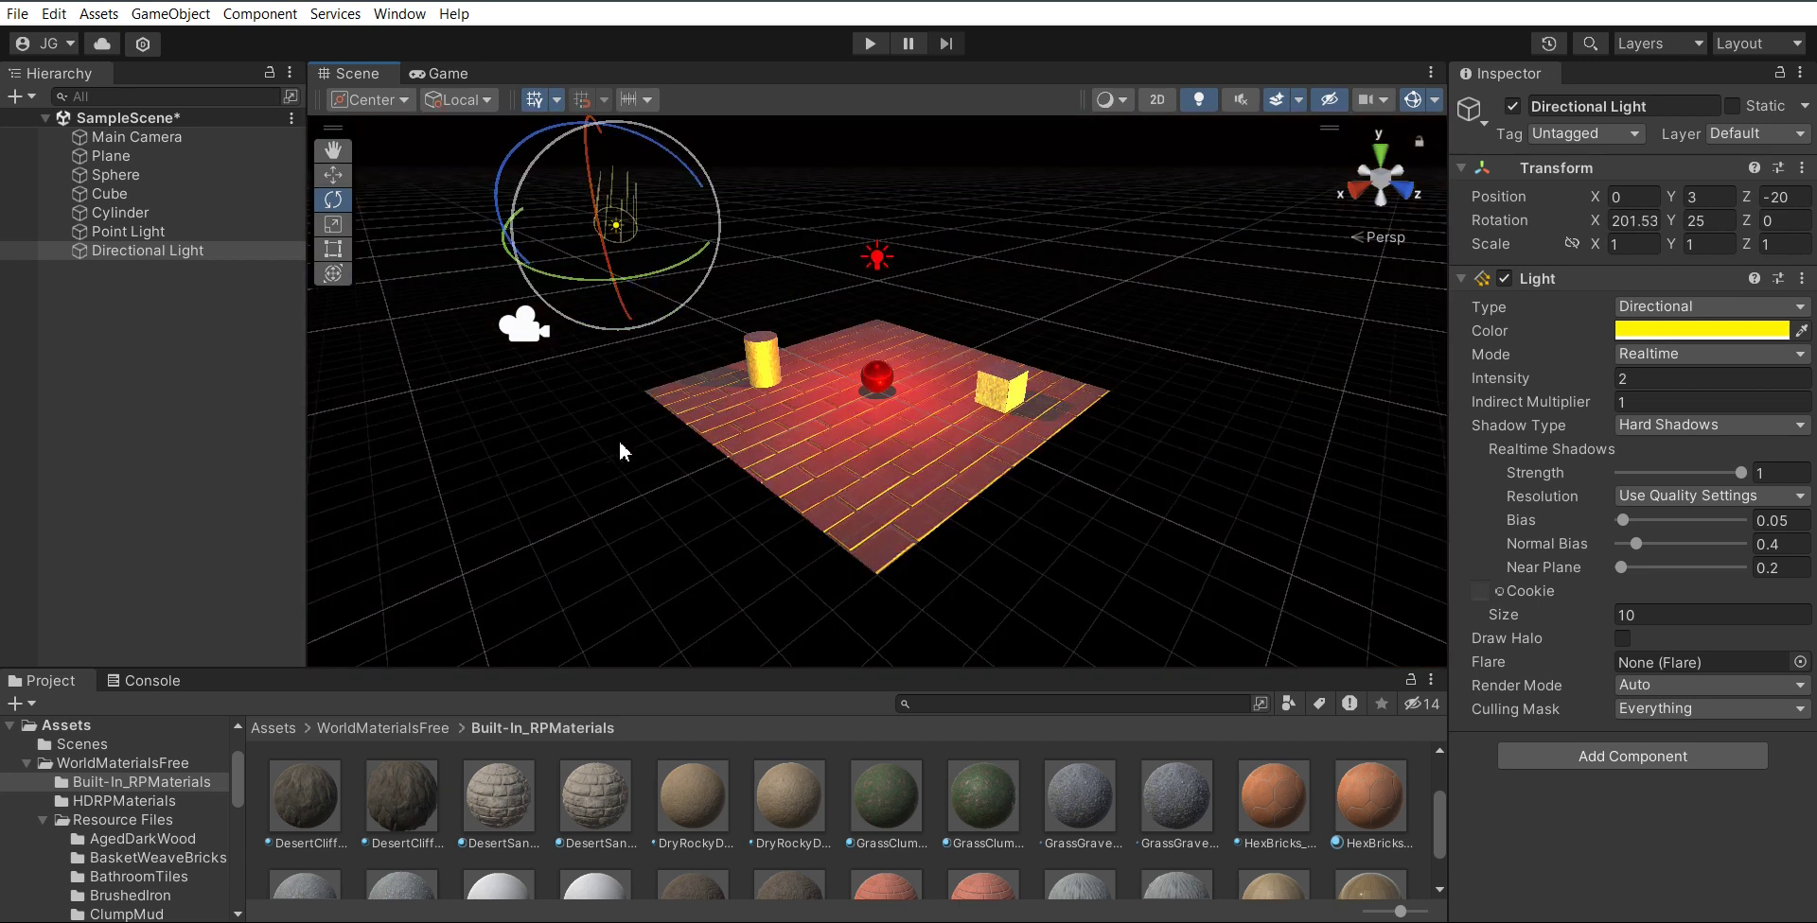
{"action": "left_click", "coordinate": [445, 73]}
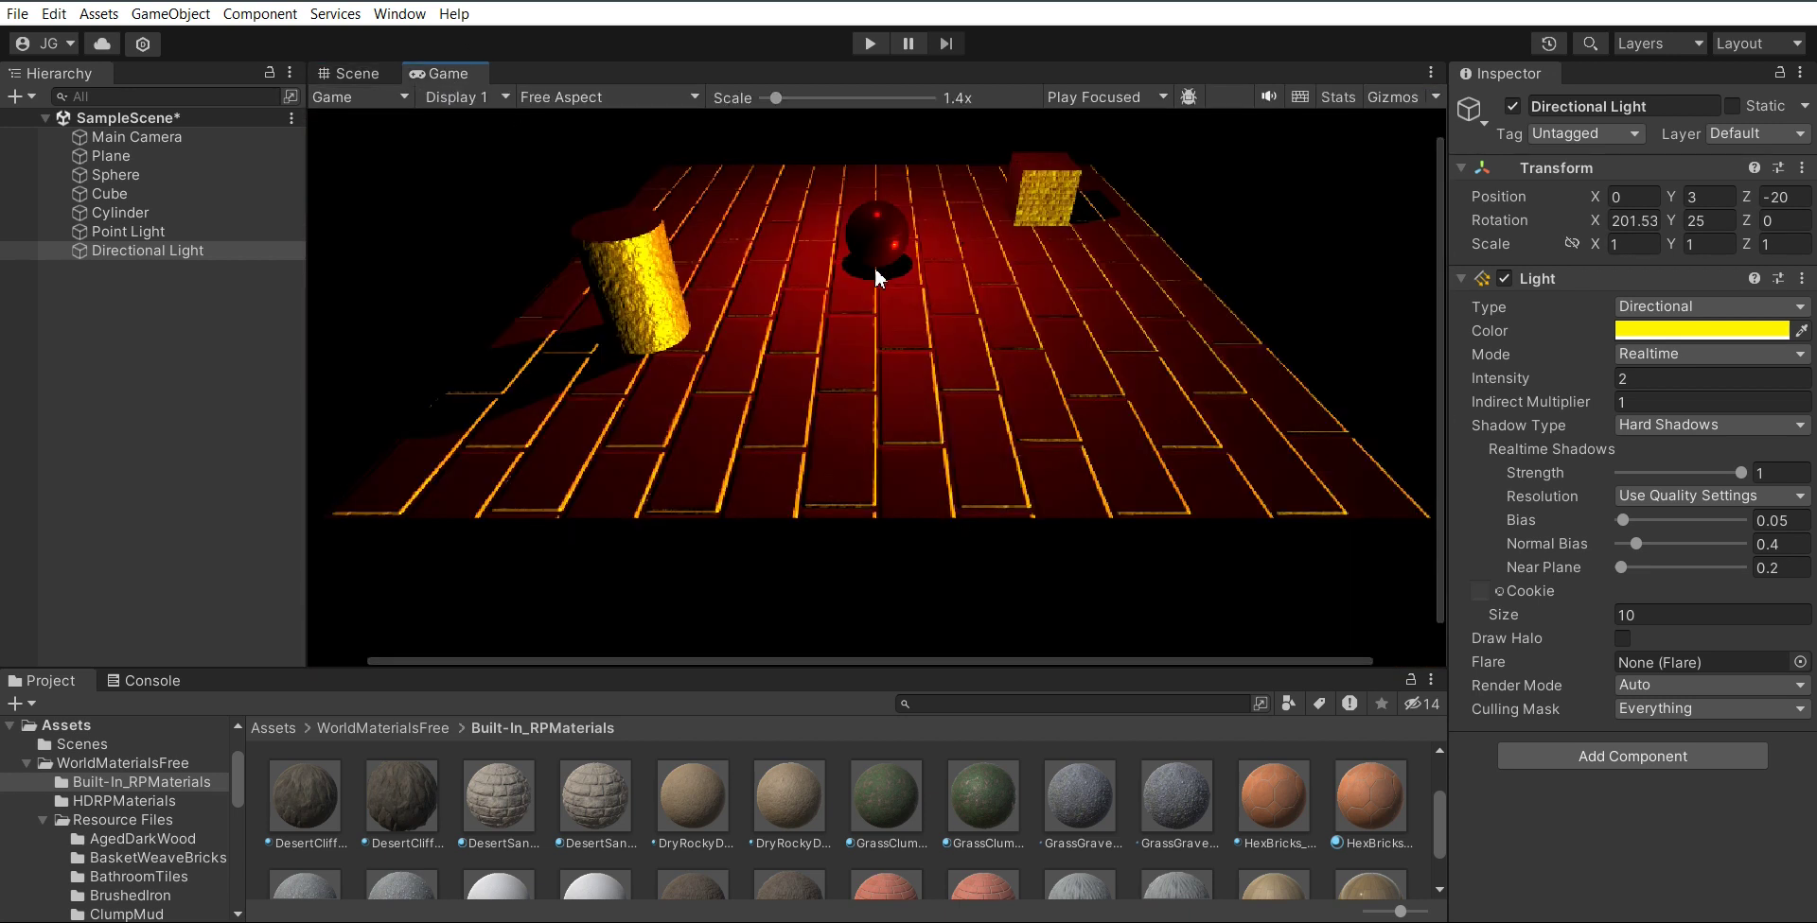
Step: Try rotating the Directional Light to a nearly horizontal X rotation of about 0.5 and preview it in the Game view
{"action": "left_click", "coordinate": [351, 76]}
{"action": "left_click_drag", "start_coordinate": [609, 258], "coordinate": [660, 508]}
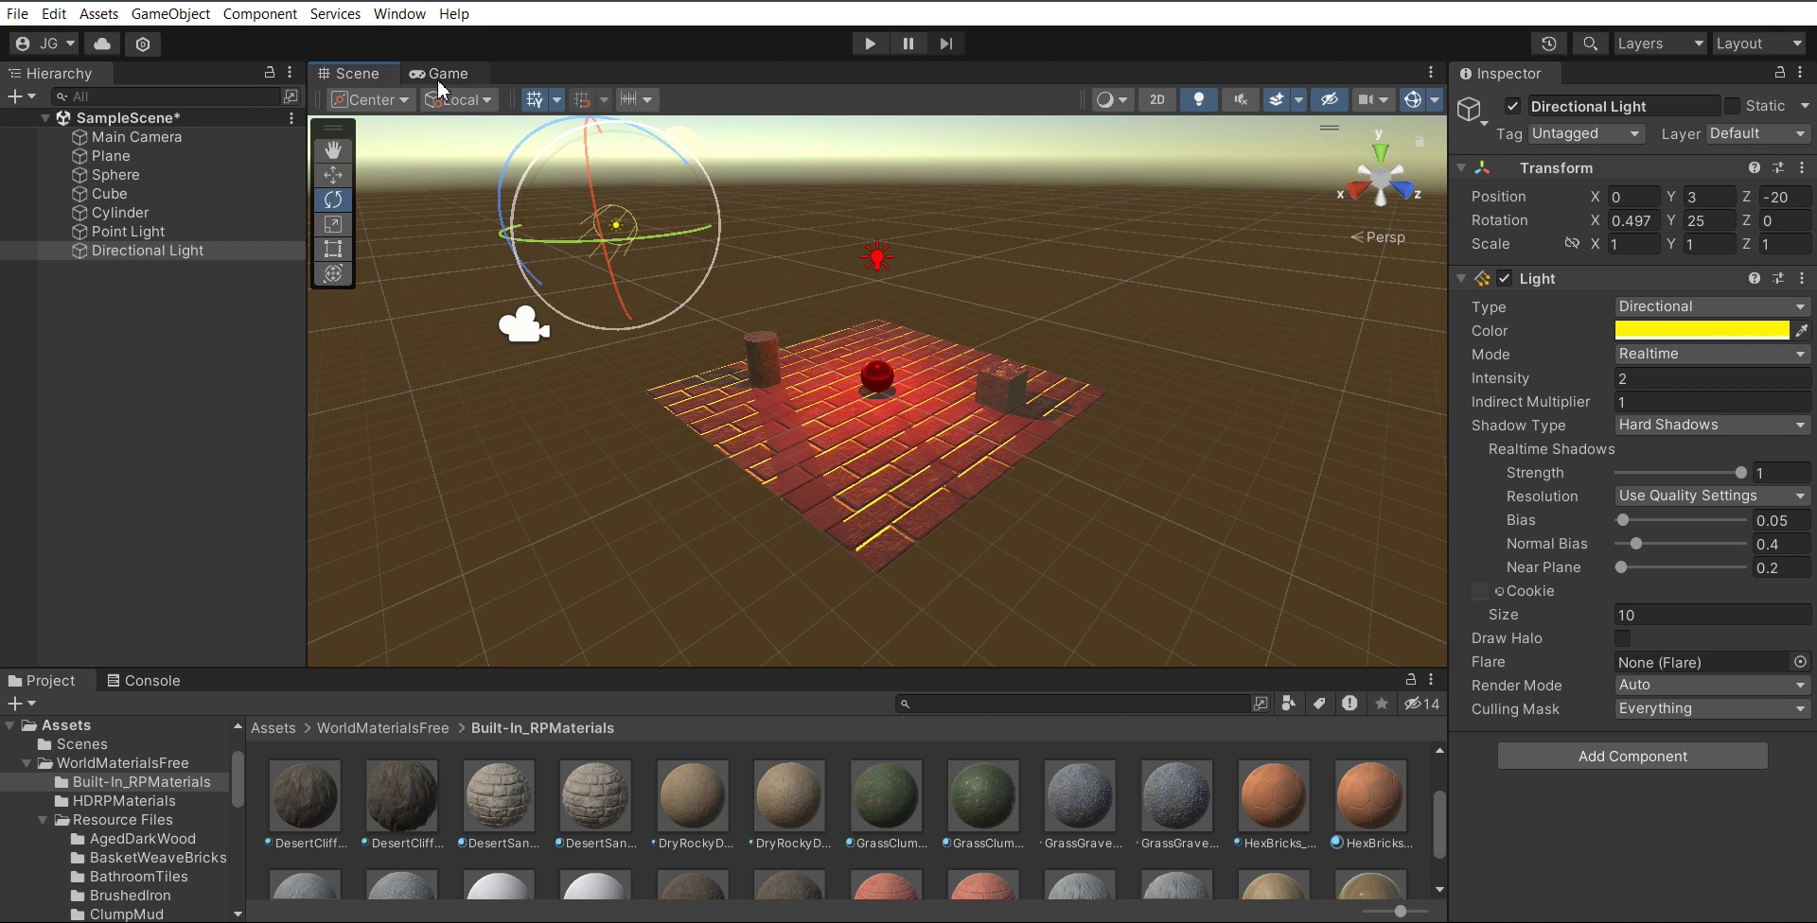
{"action": "left_click", "coordinate": [445, 74]}
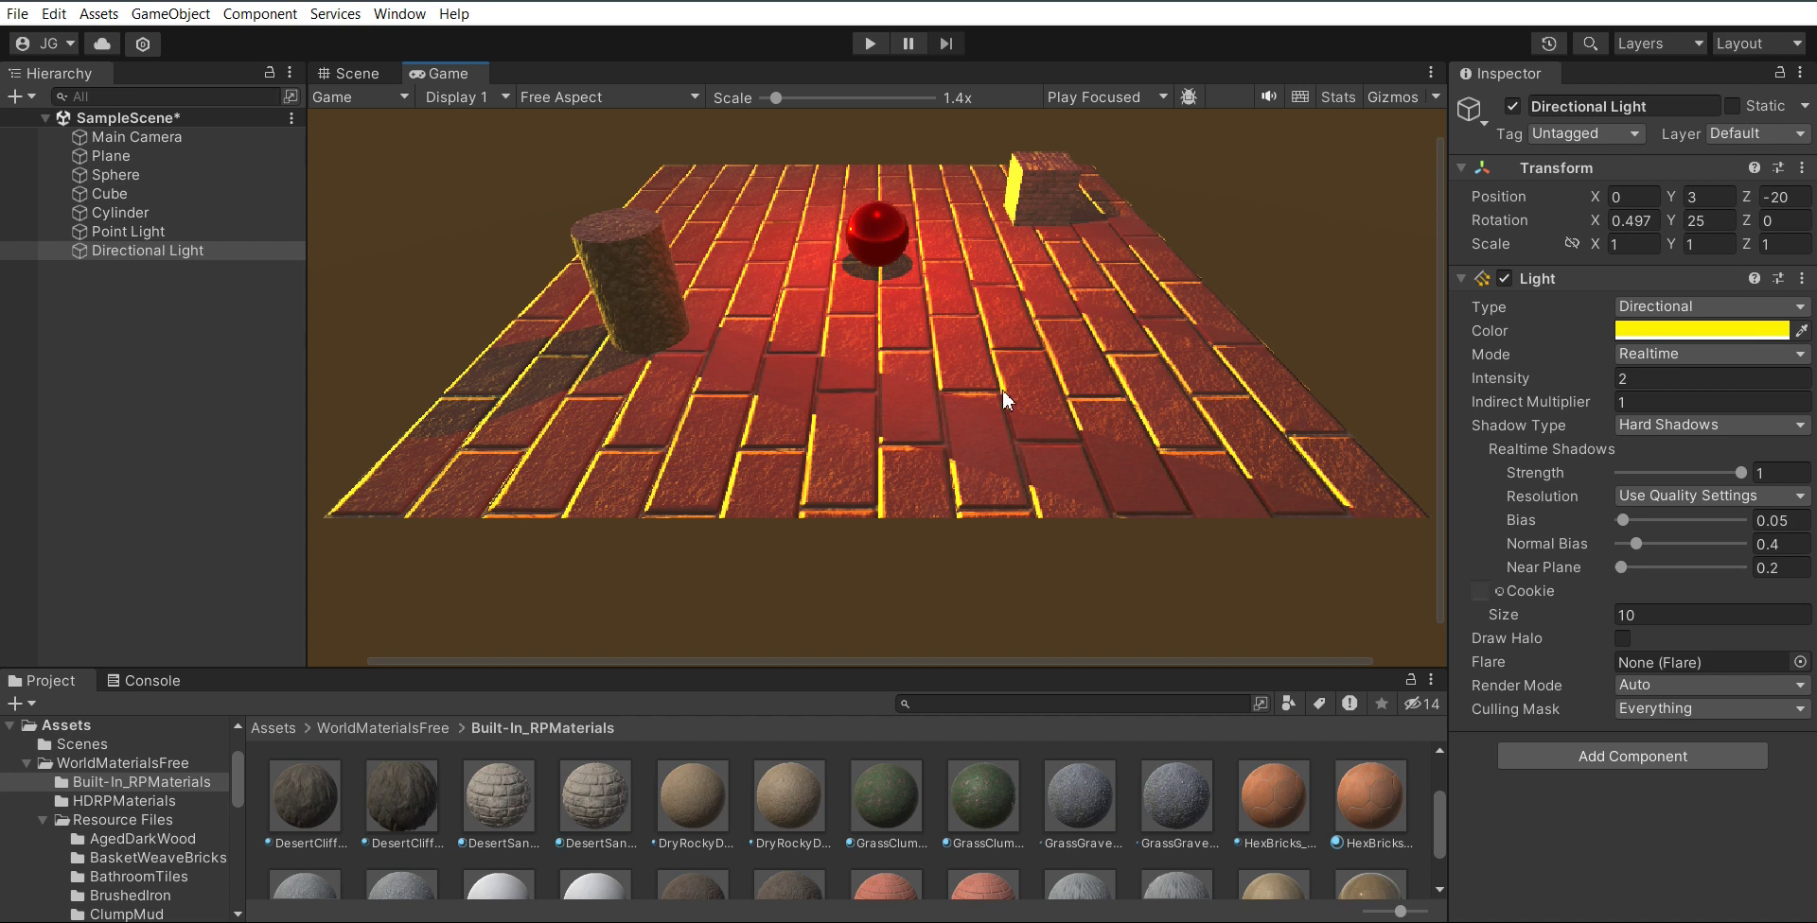
Step: Rotate the Directional Light to an X rotation of about 15.7 and preview the shadows in the Game view
{"action": "left_click", "coordinate": [362, 76]}
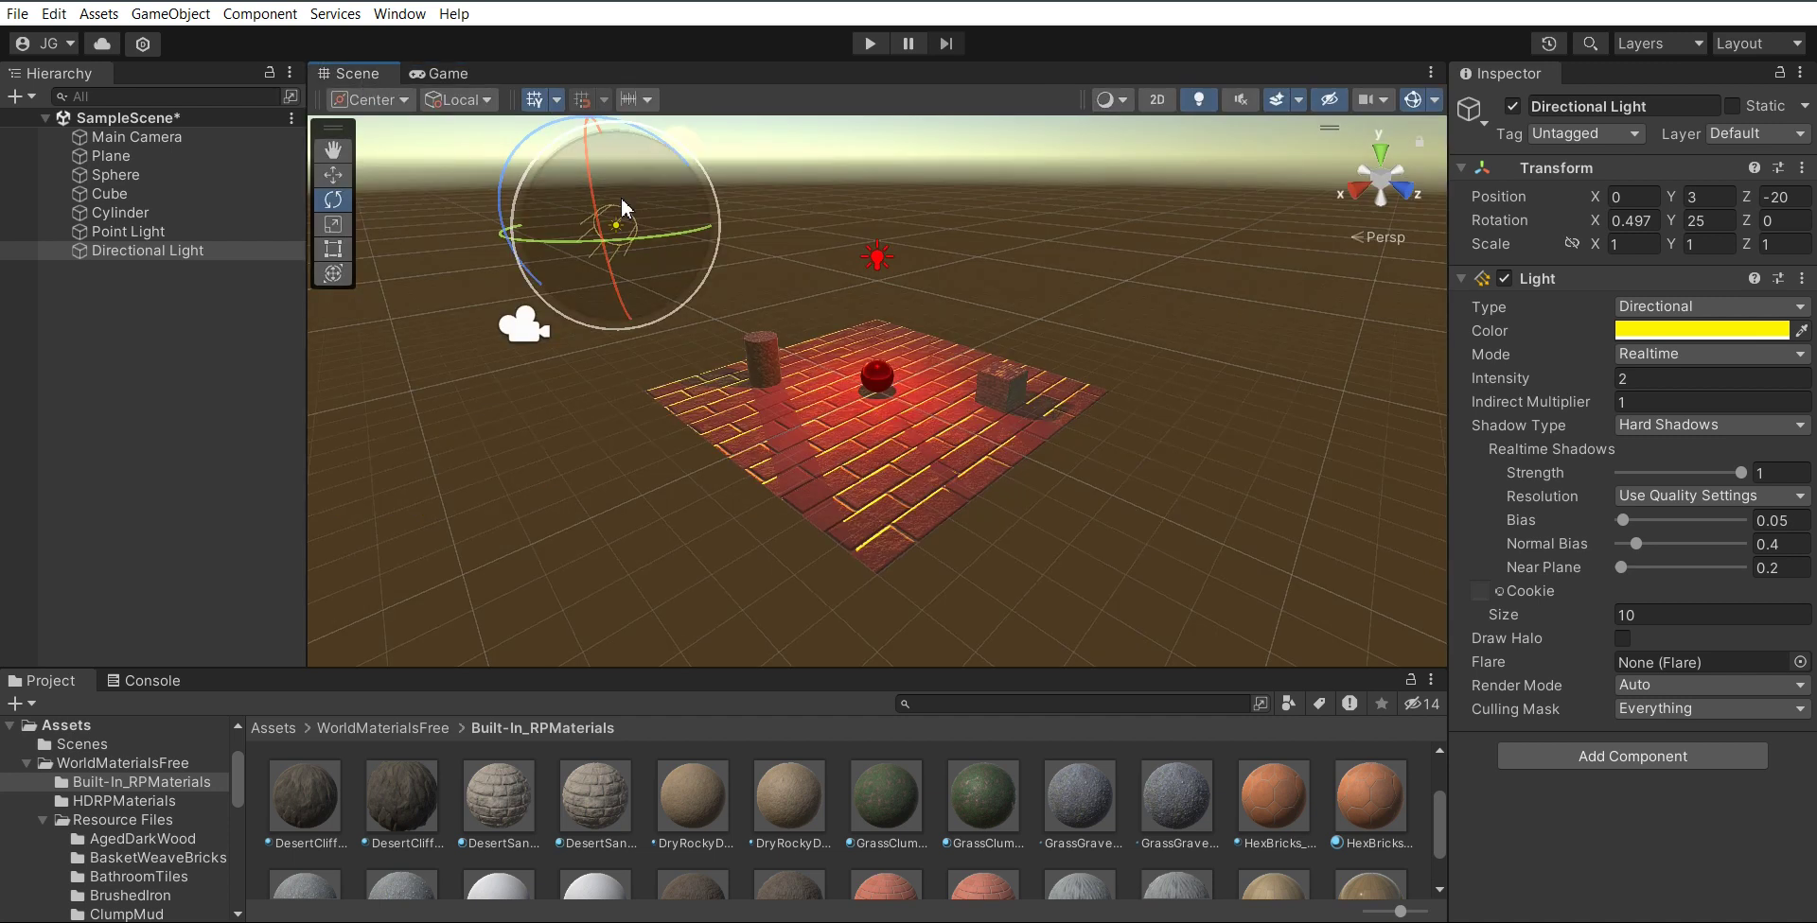
{"action": "left_click_drag", "start_coordinate": [611, 274], "coordinate": [625, 329]}
{"action": "left_click", "coordinate": [441, 73]}
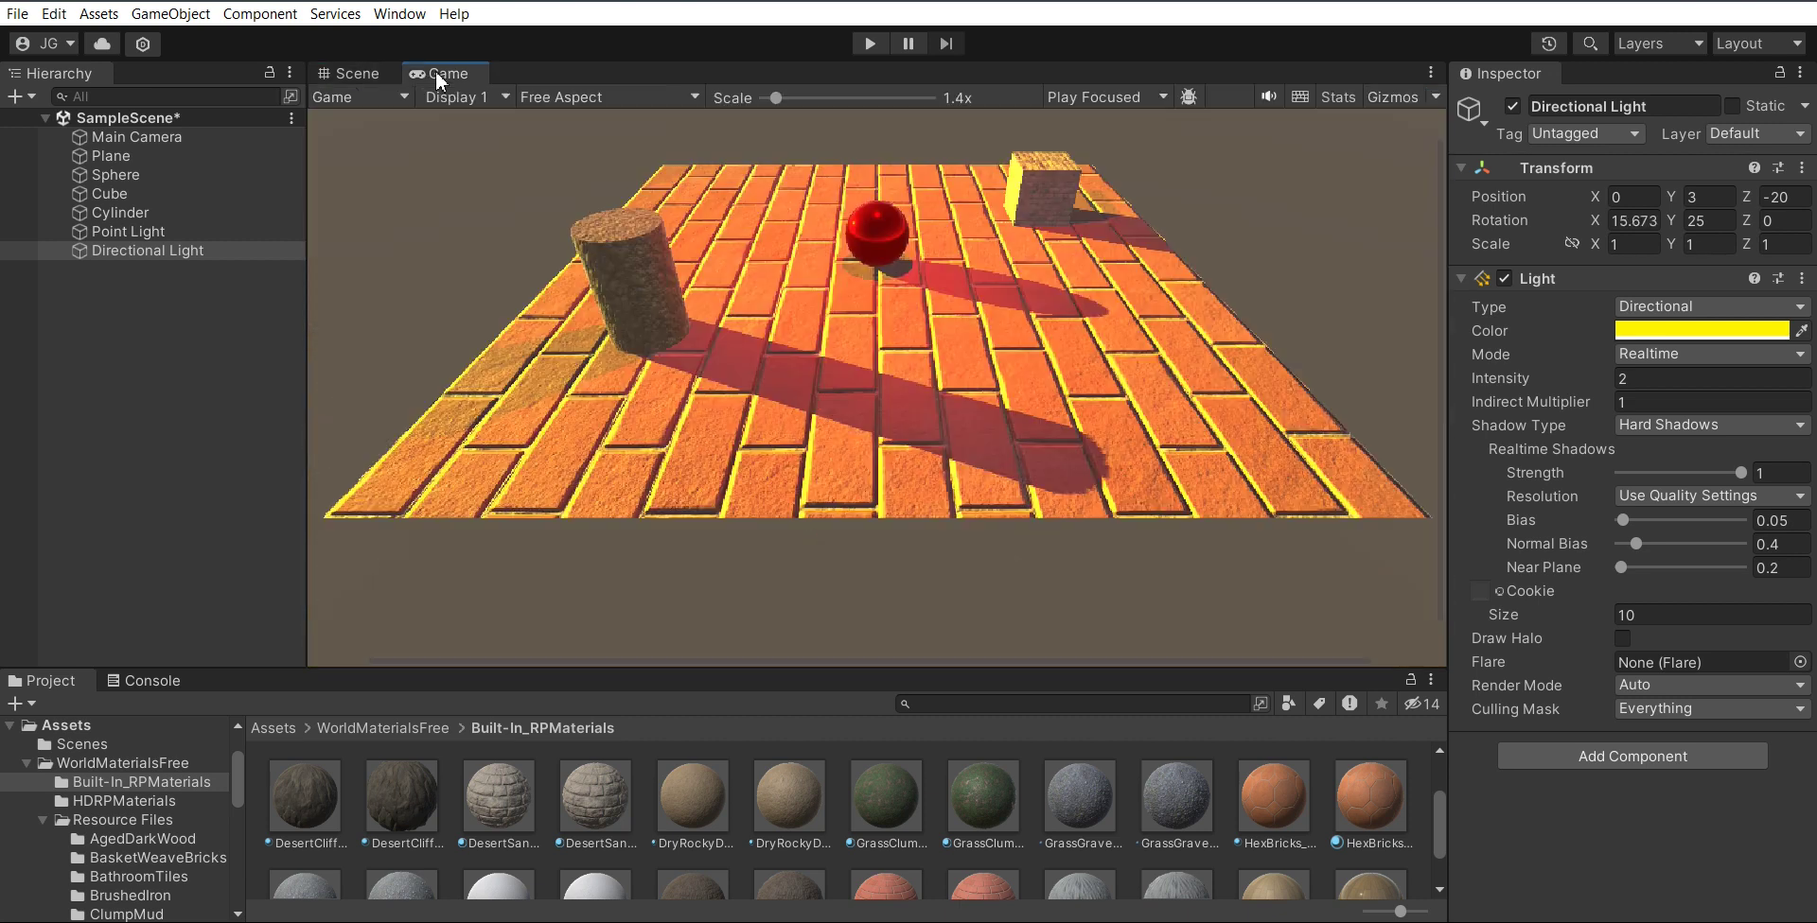